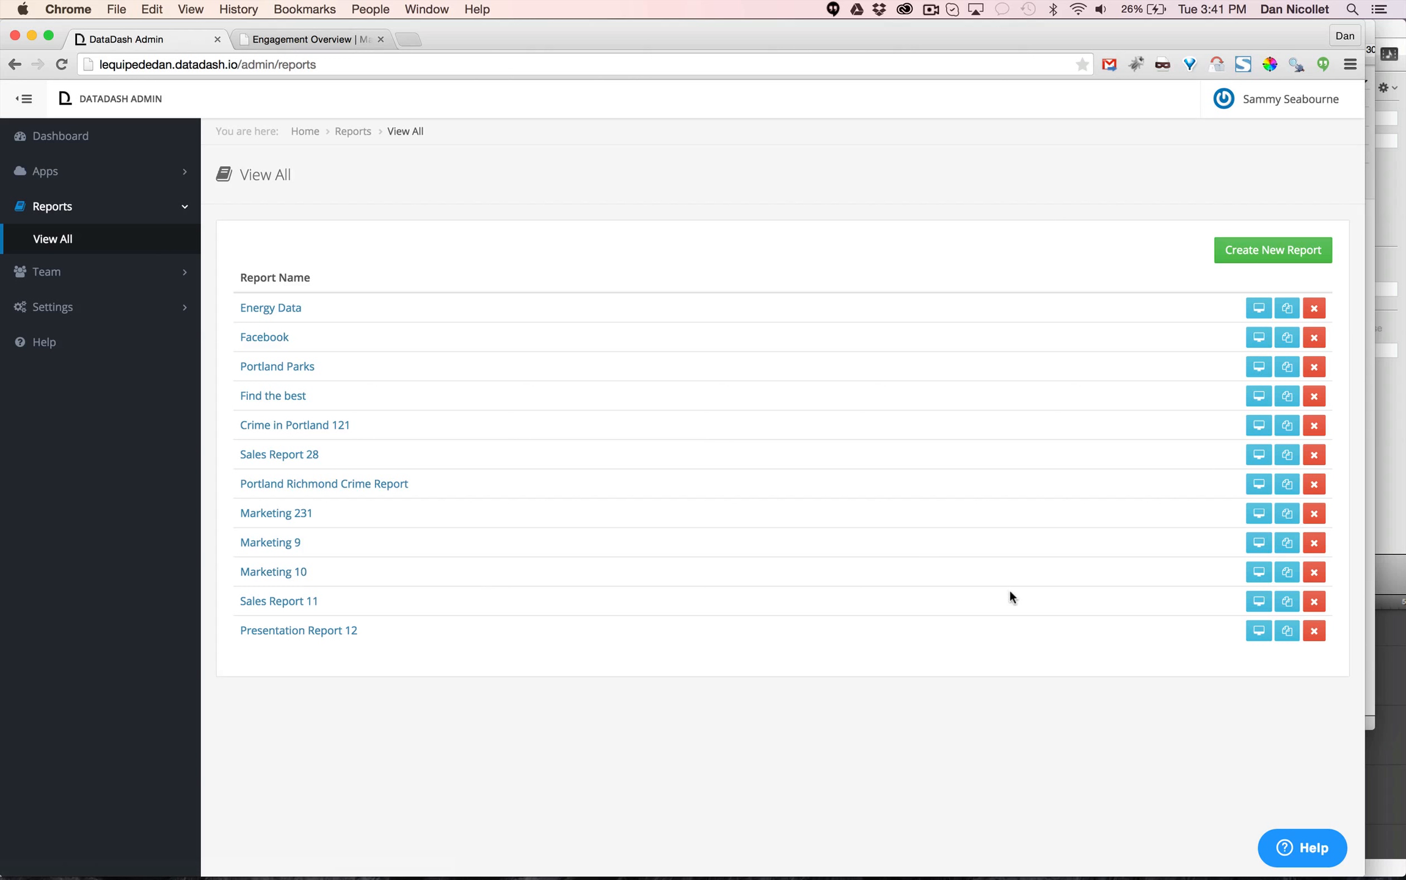
Review the Marketing 10 report's engagement overview charts and return to the list of reports.
left_click(332, 41)
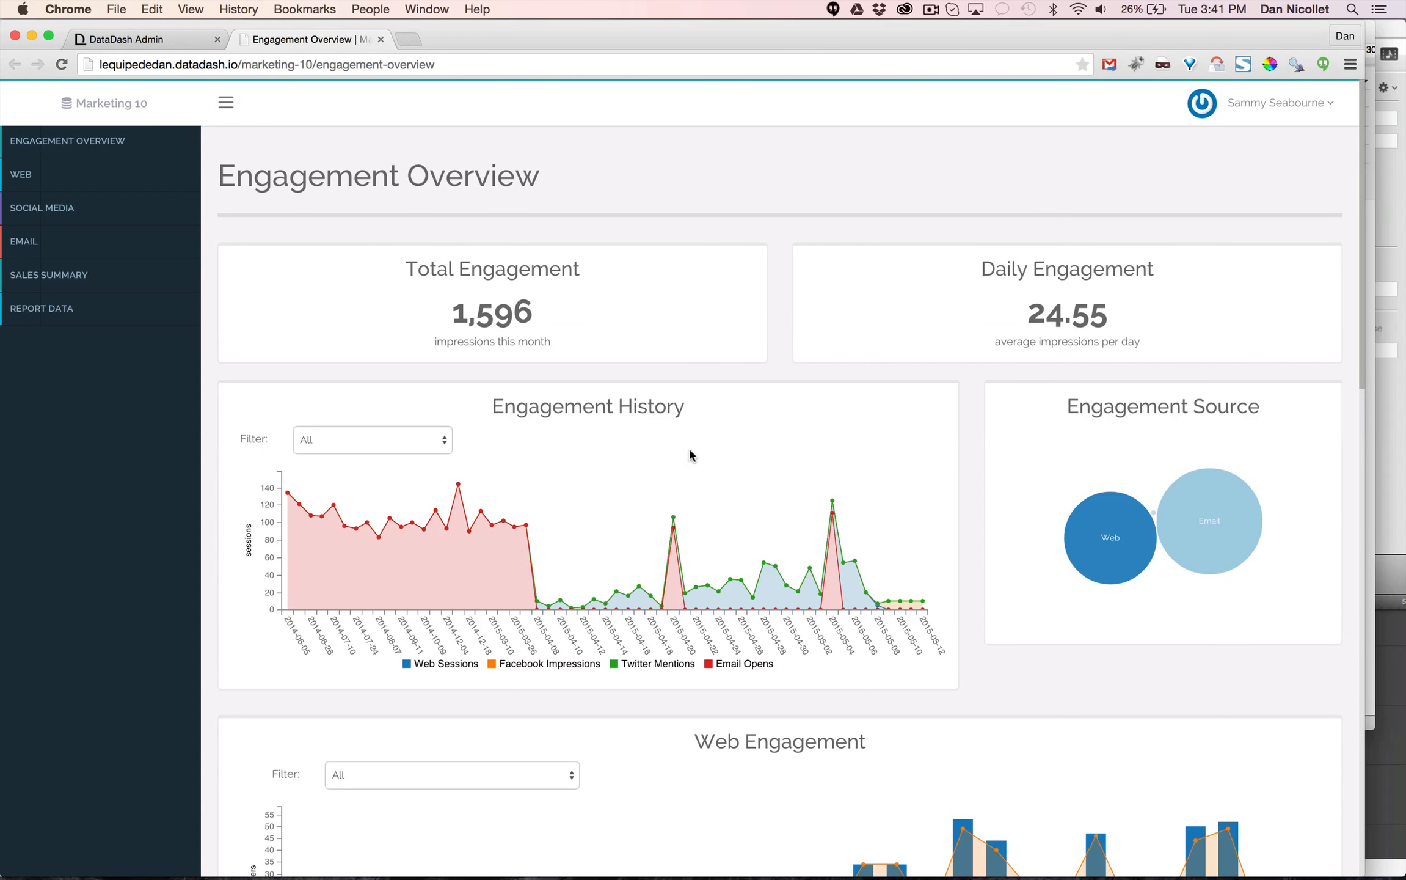
mouse_move(801, 490)
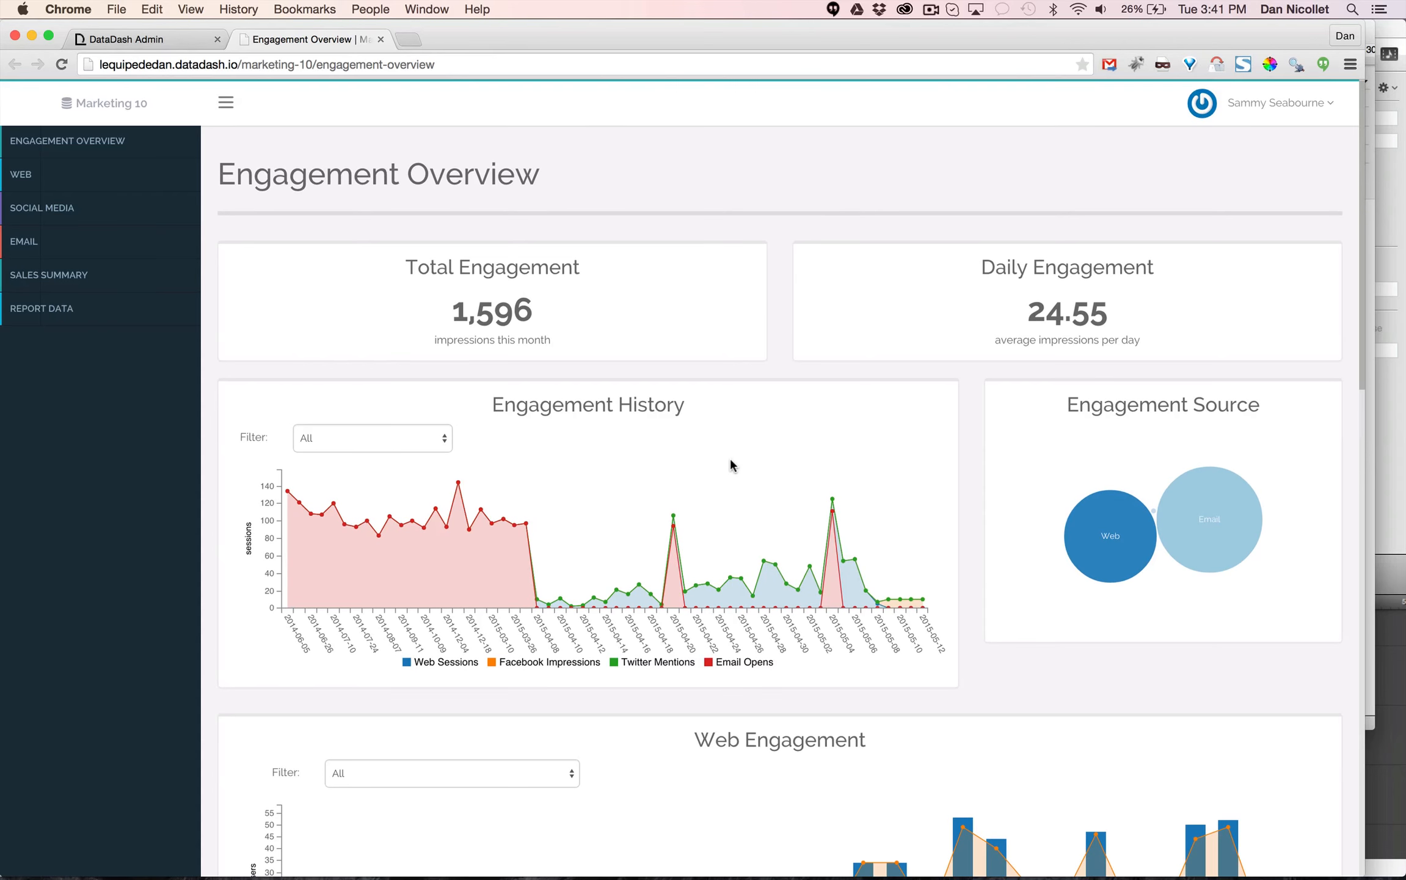
scroll(731, 456, "down", 5)
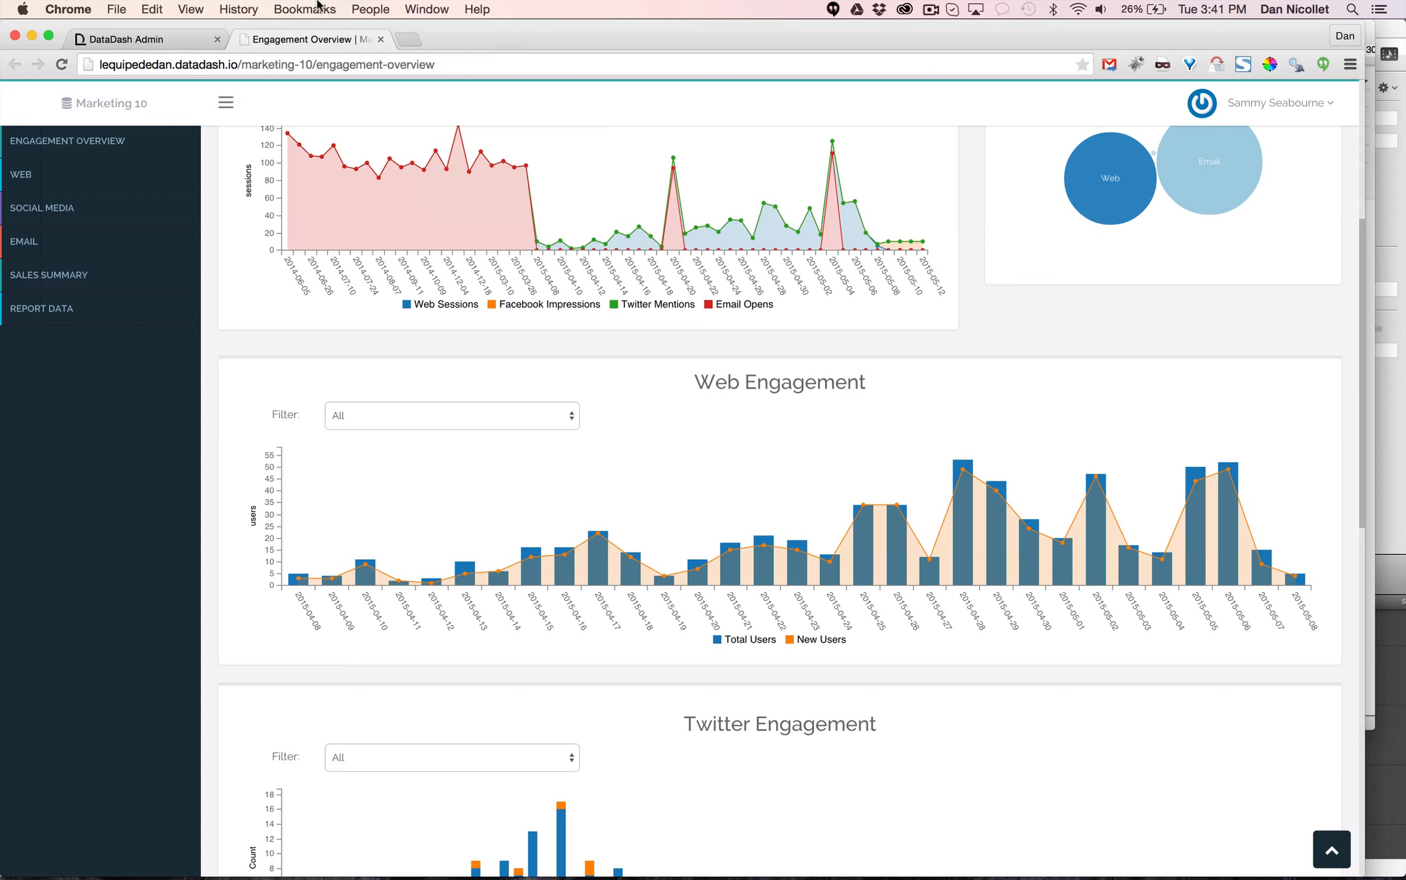
left_click(140, 39)
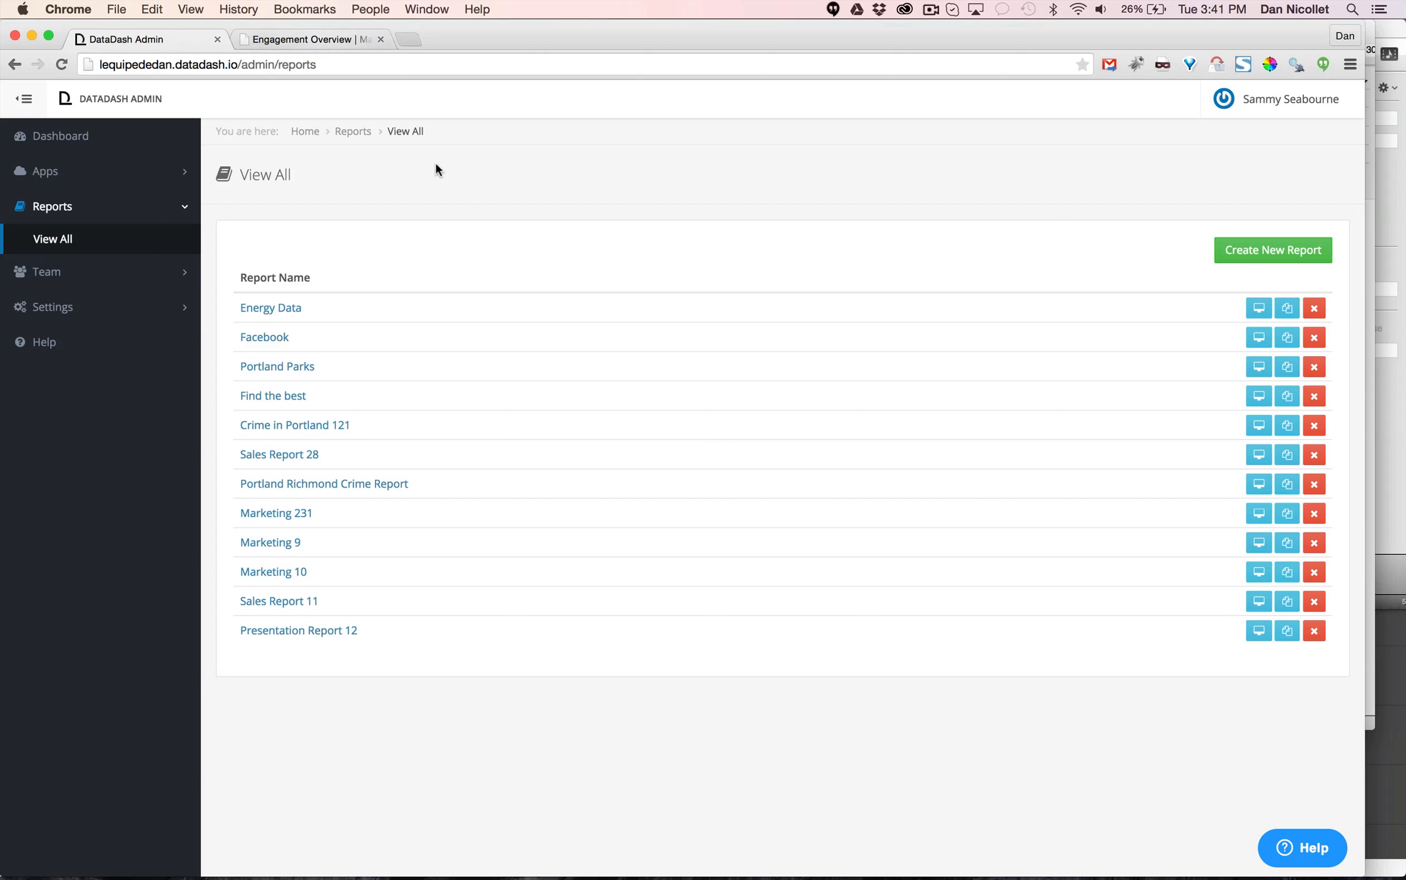
Duplicate Presentation Report 12 and start a new data set from Mailchimp in the copy.
left_click(1285, 629)
left_click(1284, 317)
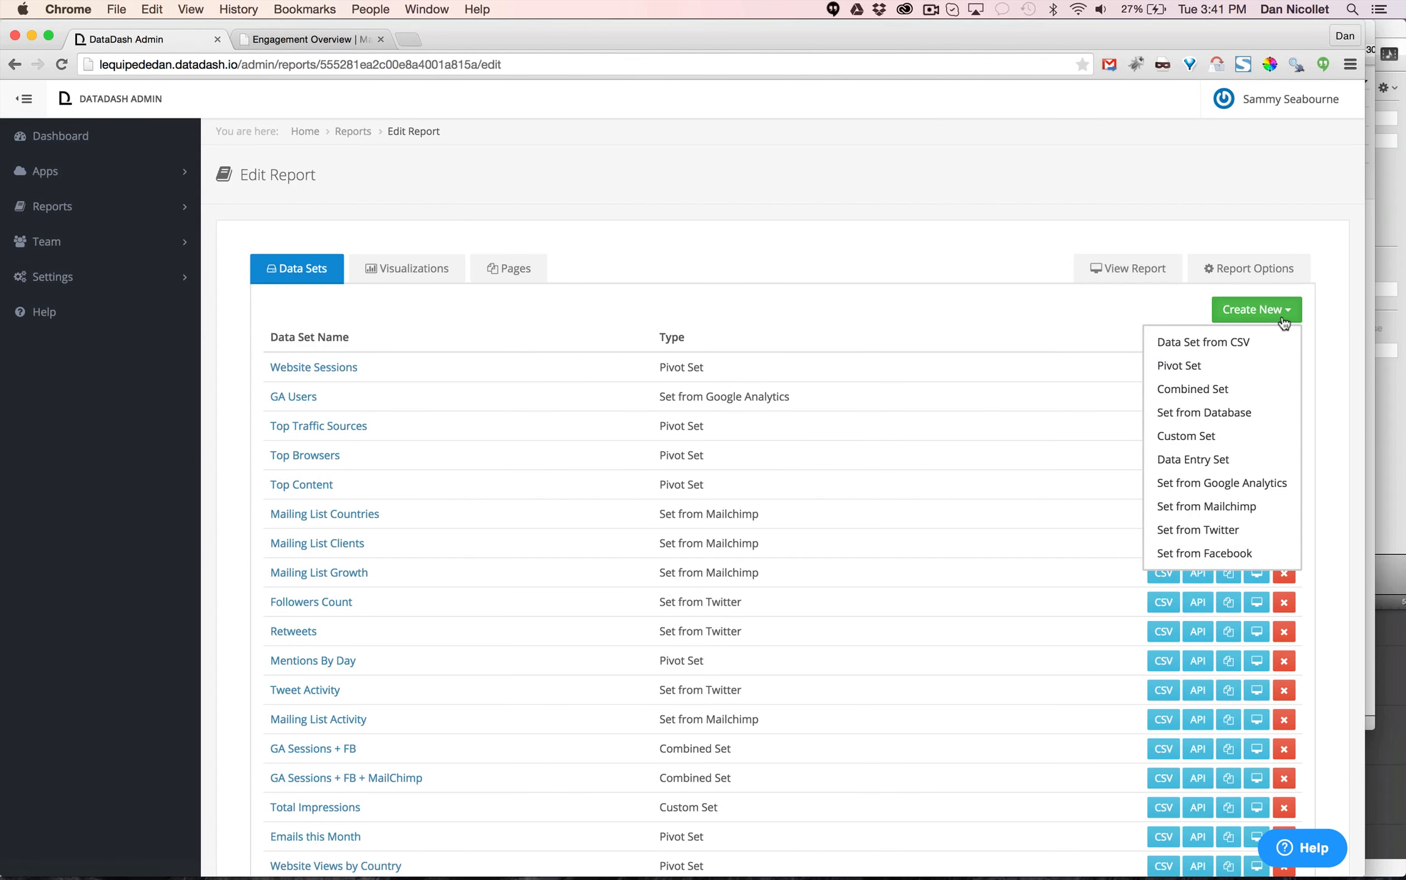
left_click(1203, 507)
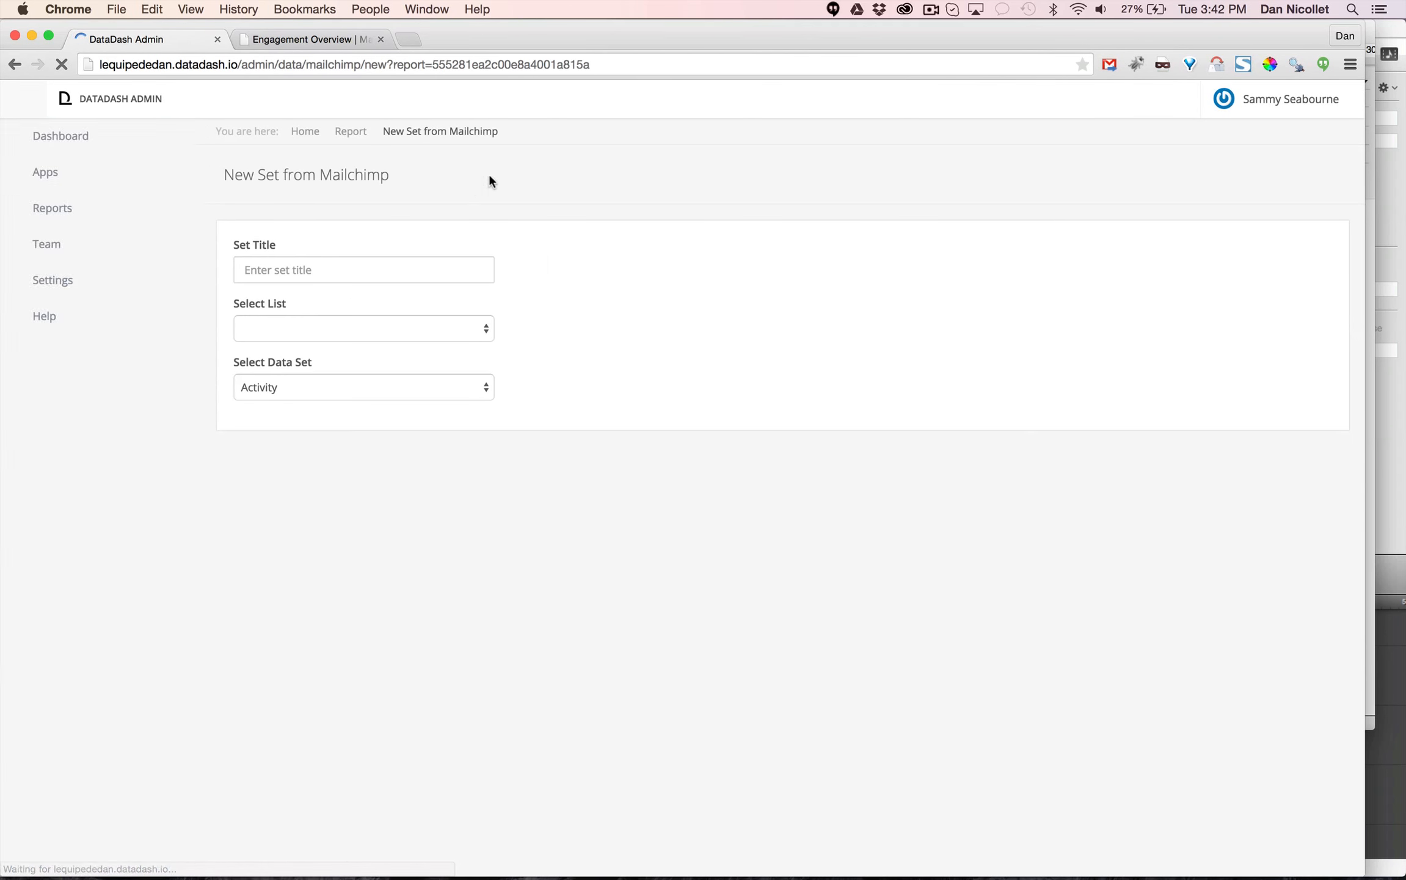
Title the Mailchimp set "mailchimp clickthru", use Master List with the Activity data, look through its preview and save the set.
left_click(307, 270)
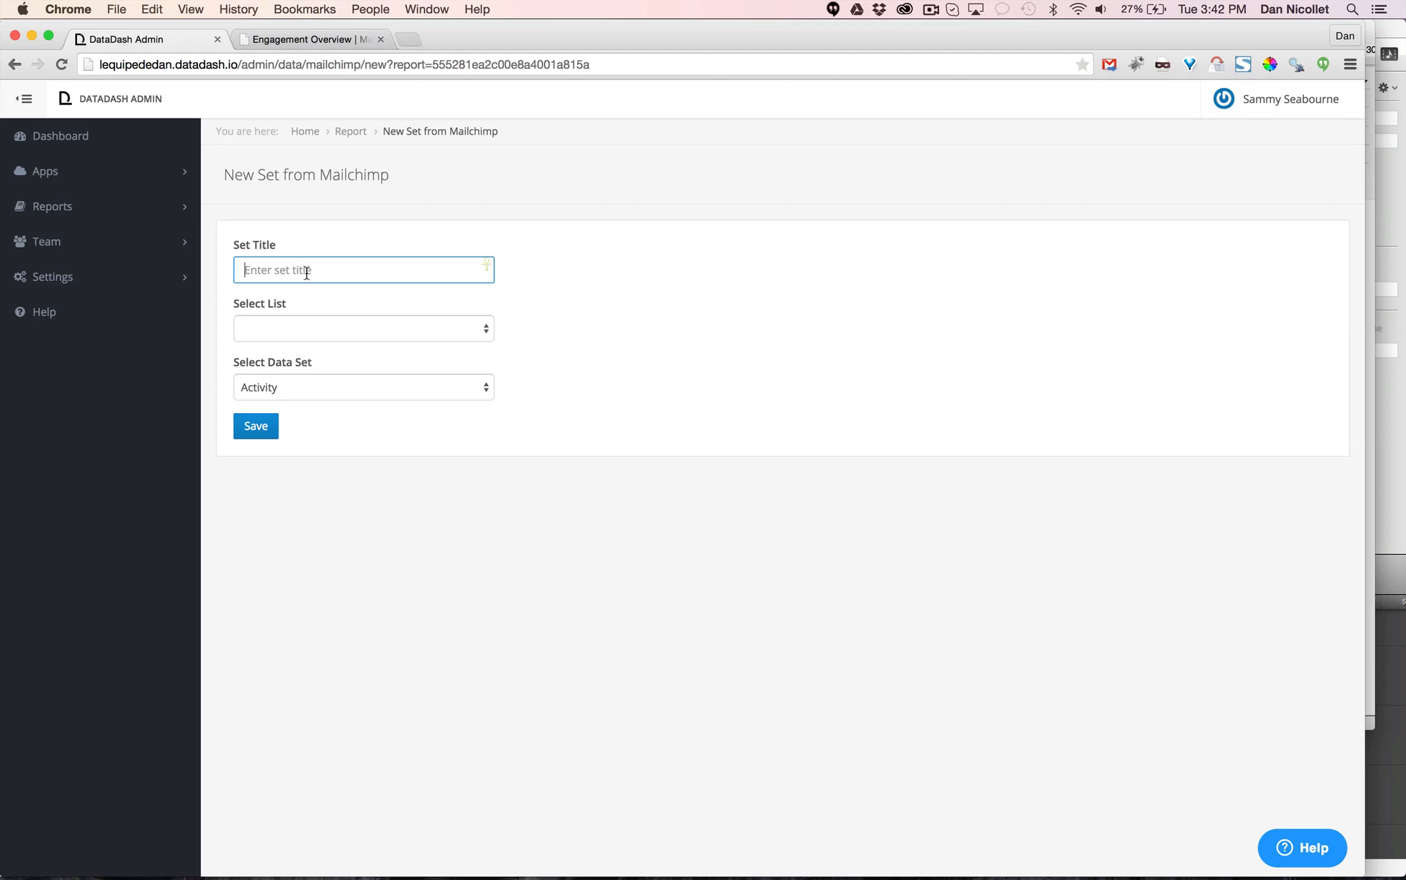
type("mailchimp clic")
scroll(1016, 438, "right", 5)
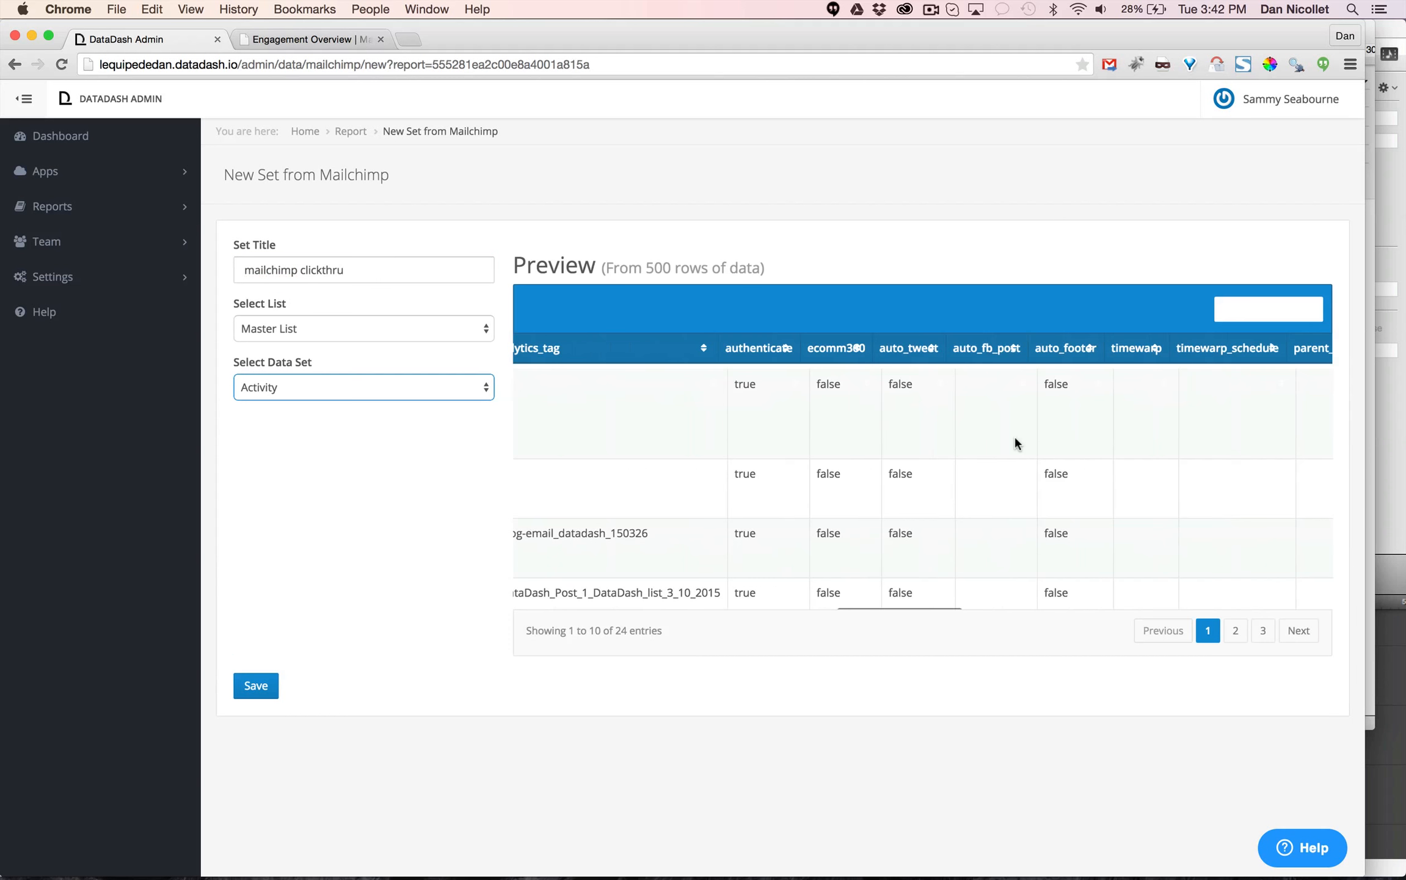
scroll(1014, 433, "right", 10)
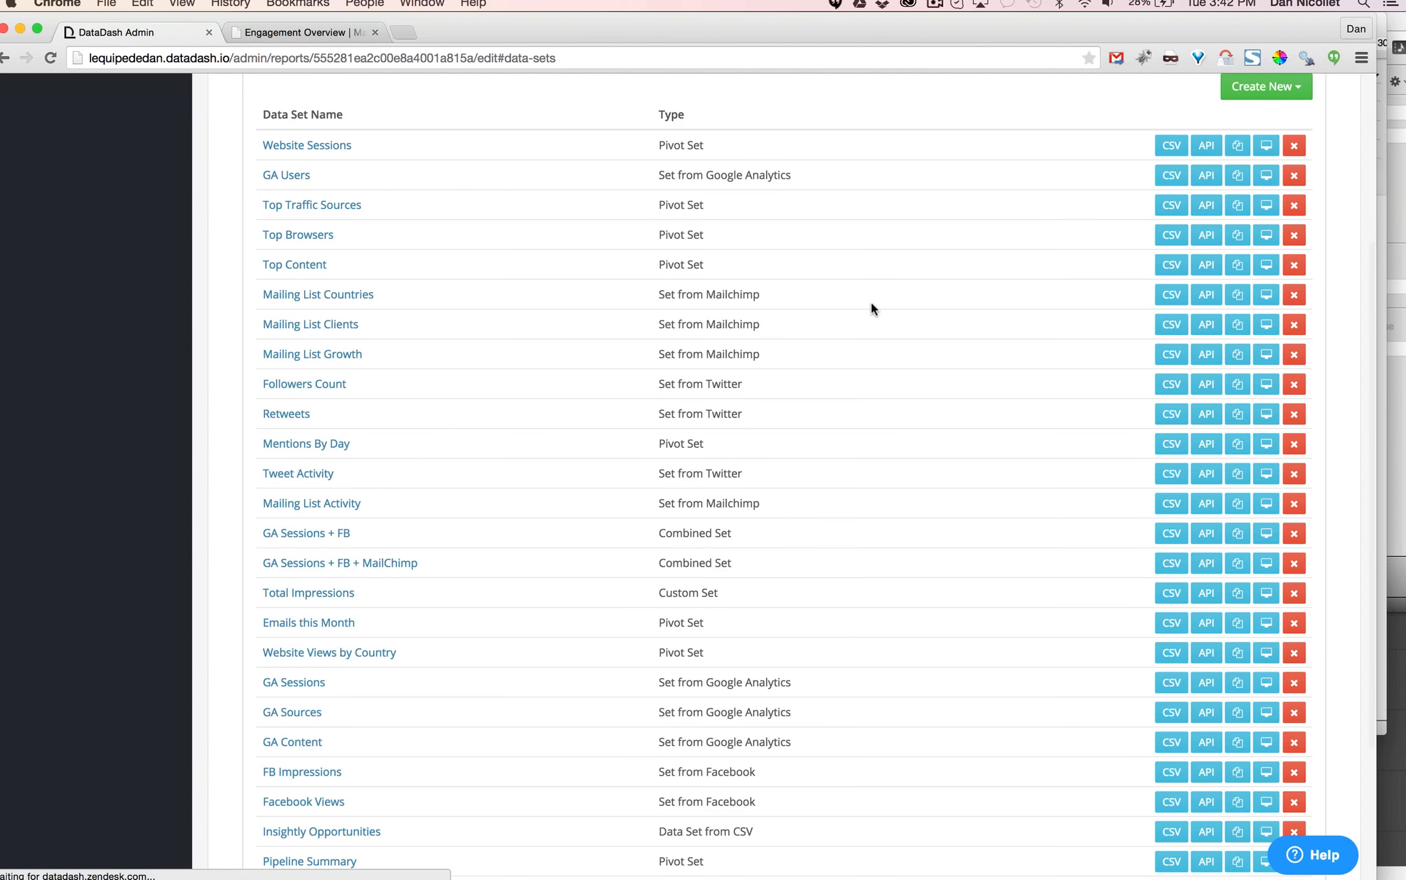
Check the report's list of data sets and start a new data set from Google Analytics.
scroll(870, 300, "up", 4)
scroll(870, 300, "down", 8)
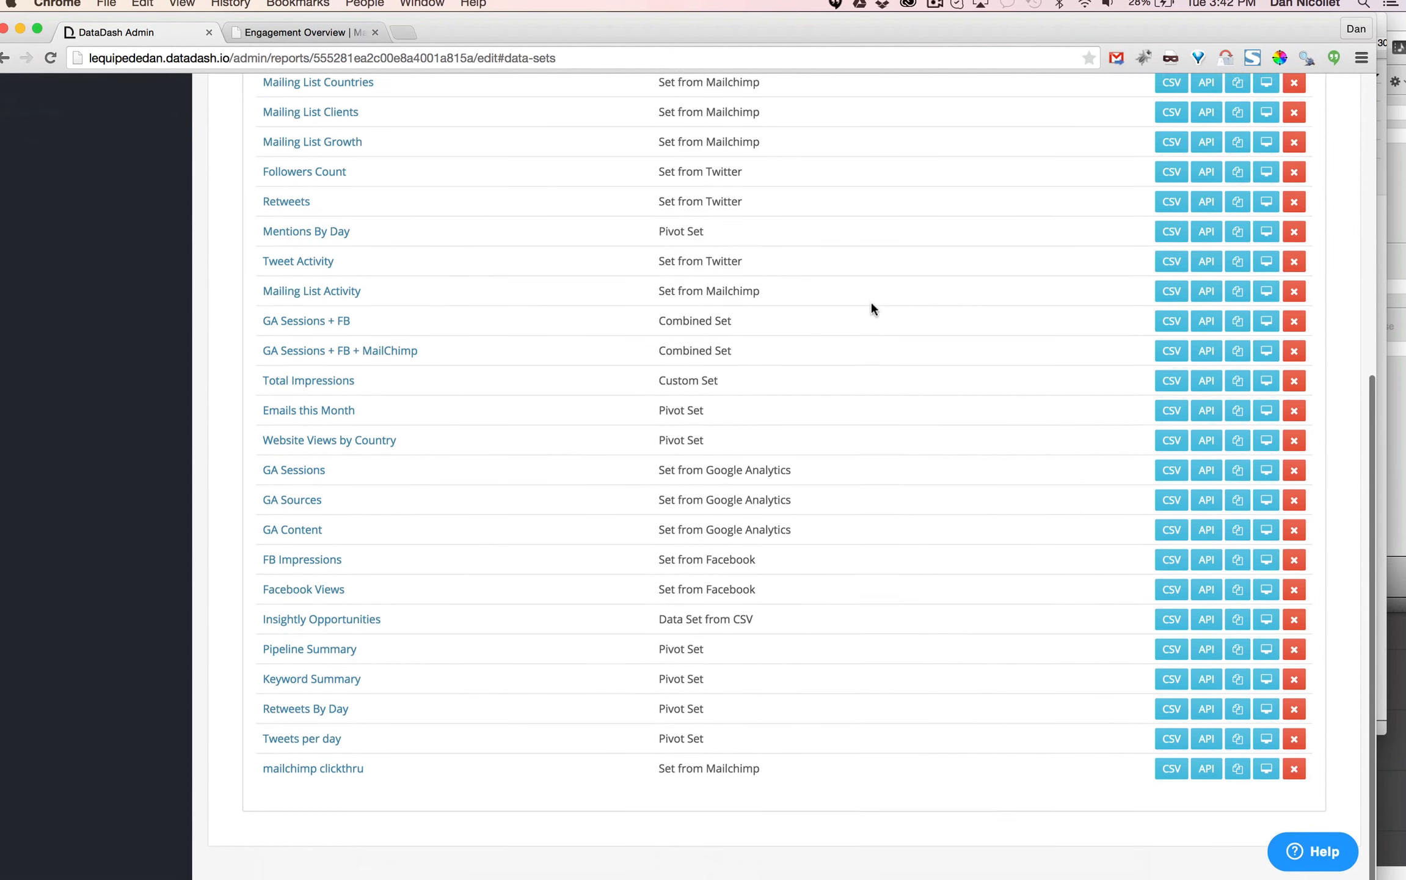
scroll(1142, 187, "up", 5)
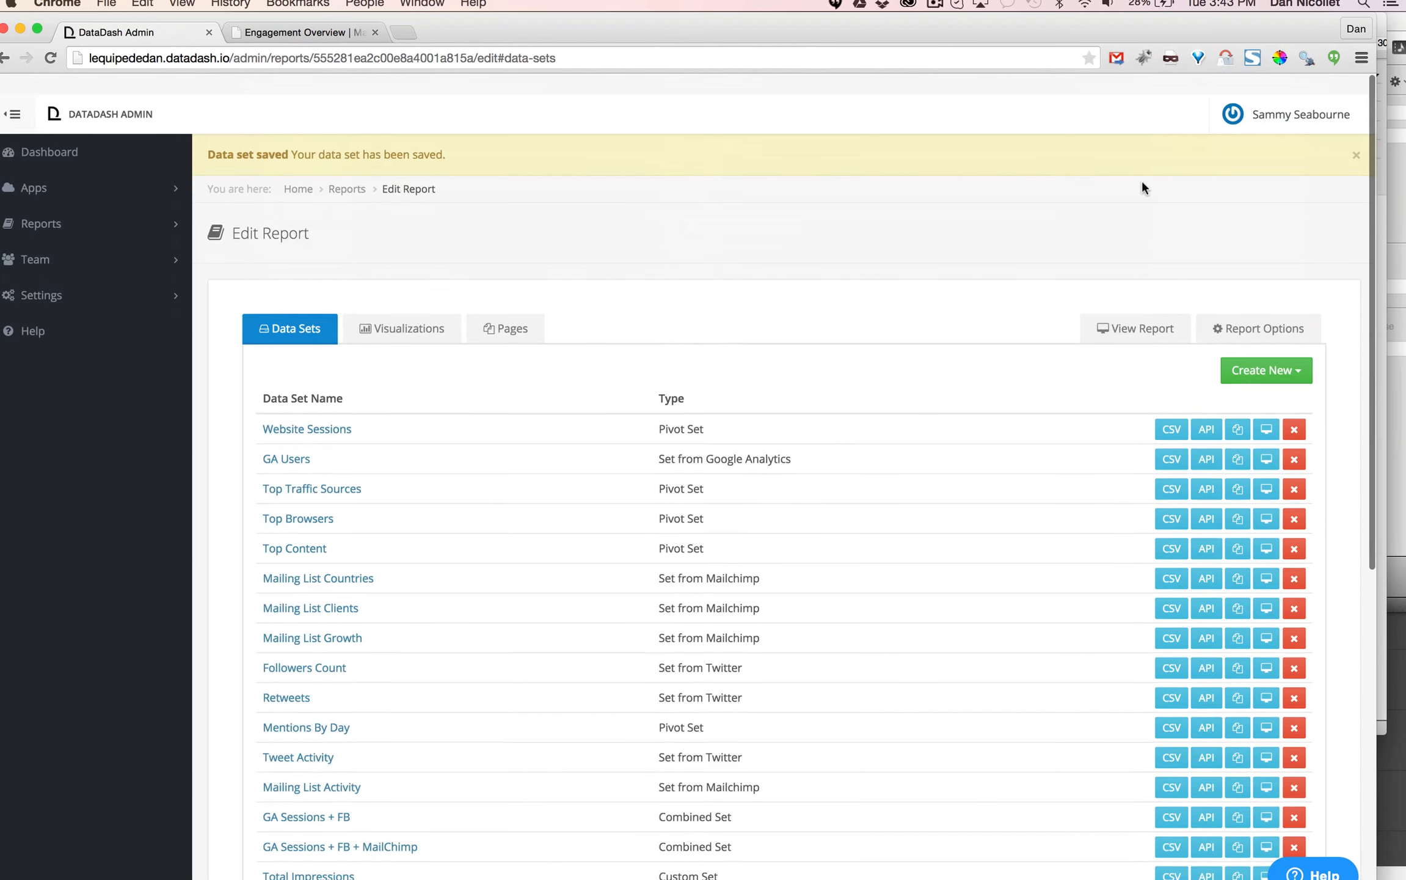
scroll(1141, 185, "down", 1)
left_click(1263, 348)
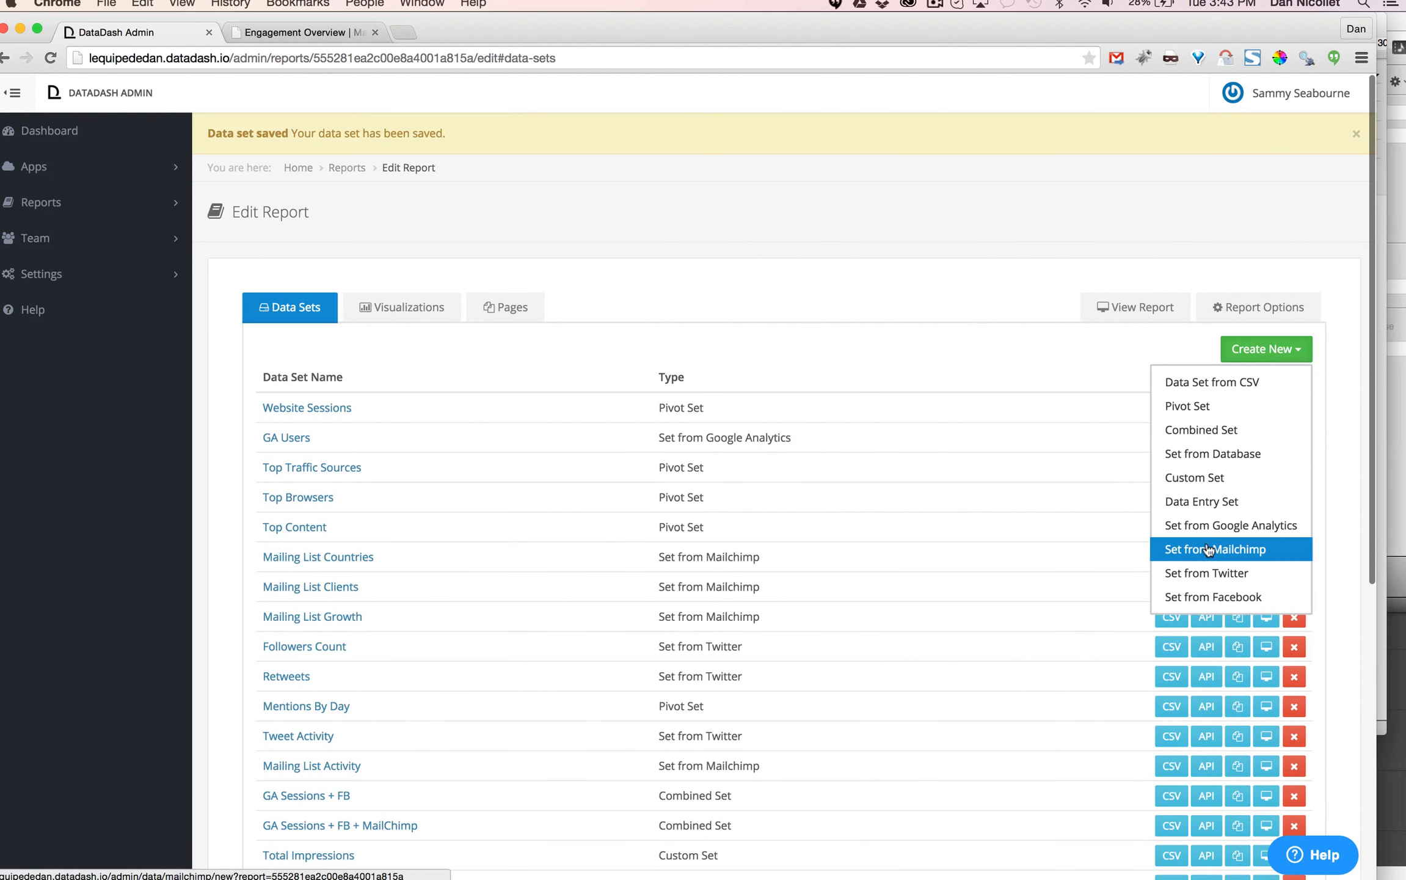
left_click(1224, 525)
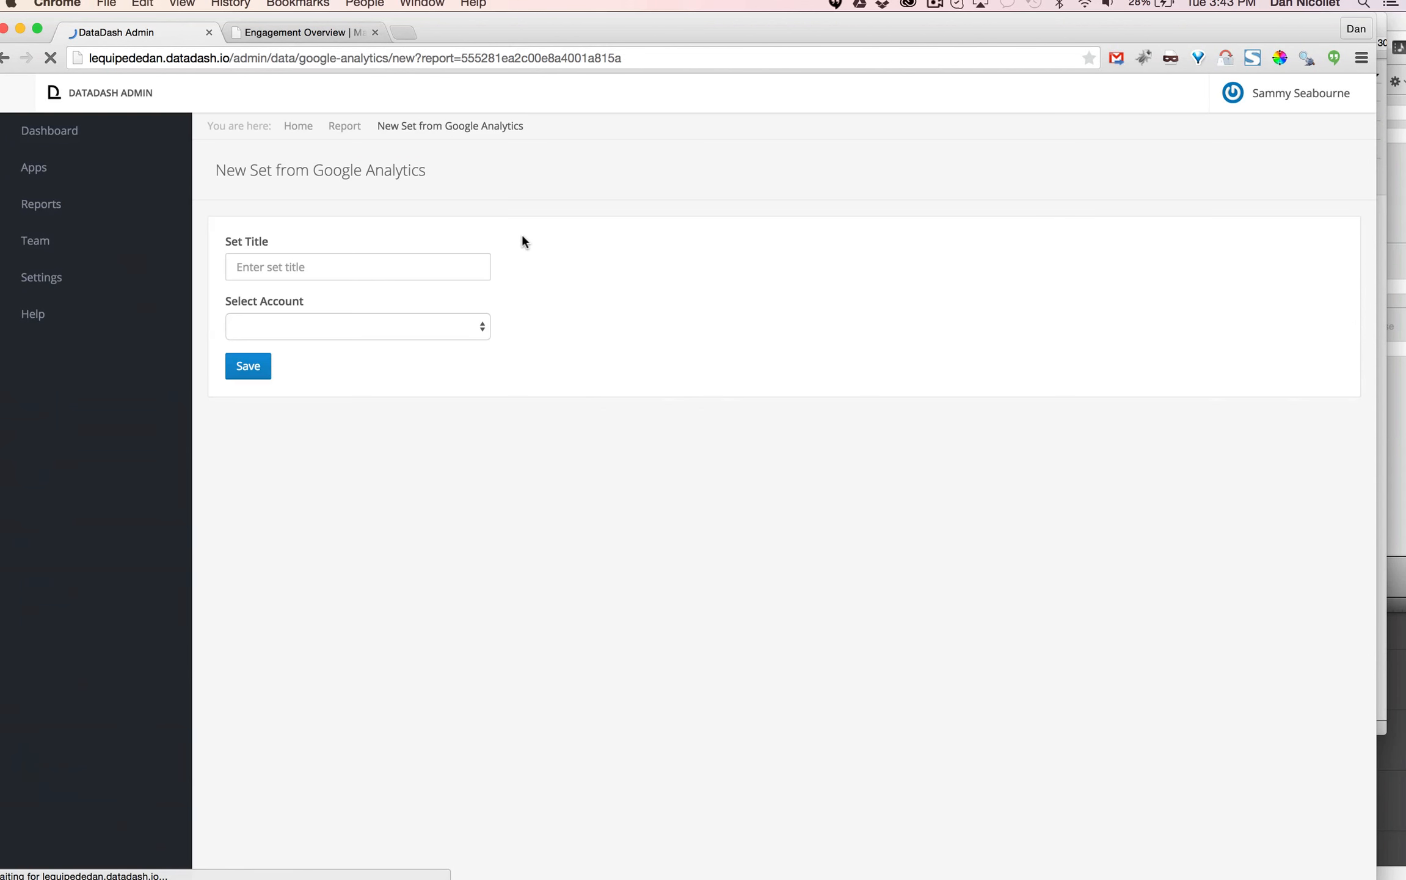
left_click(365, 269)
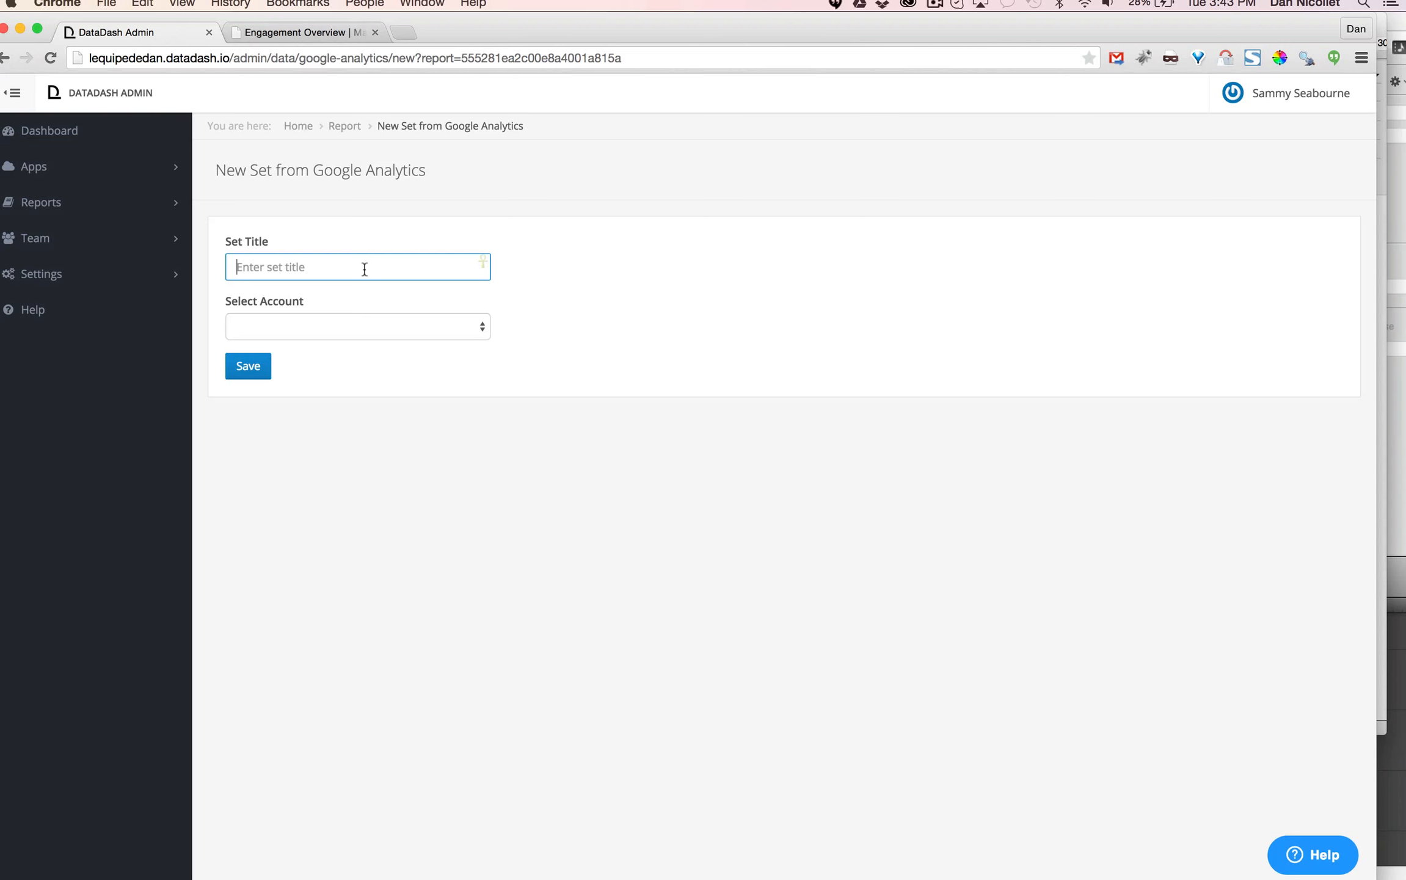
type("web sessions")
left_click(346, 335)
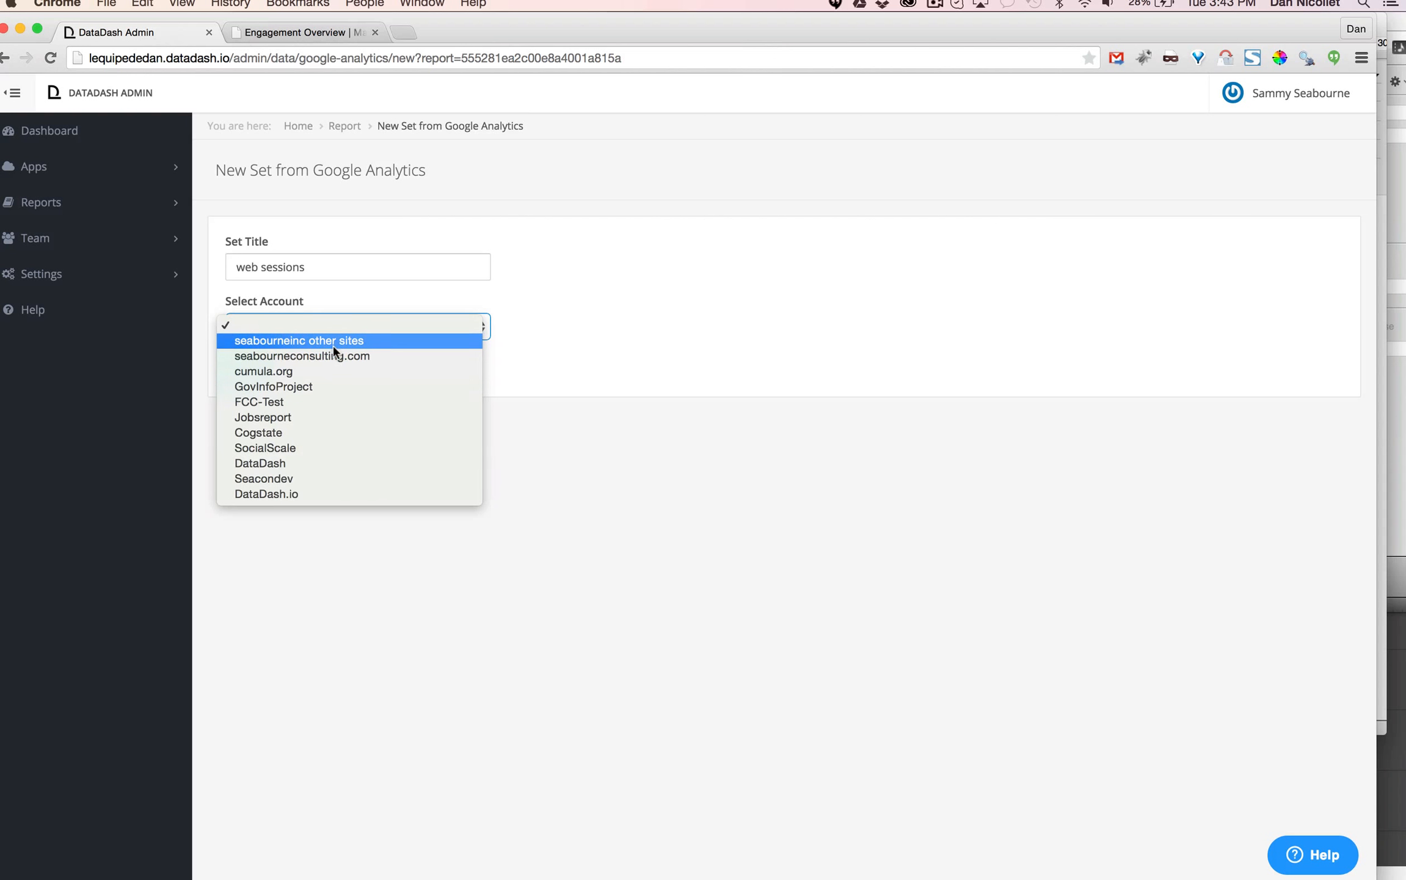
left_click(333, 358)
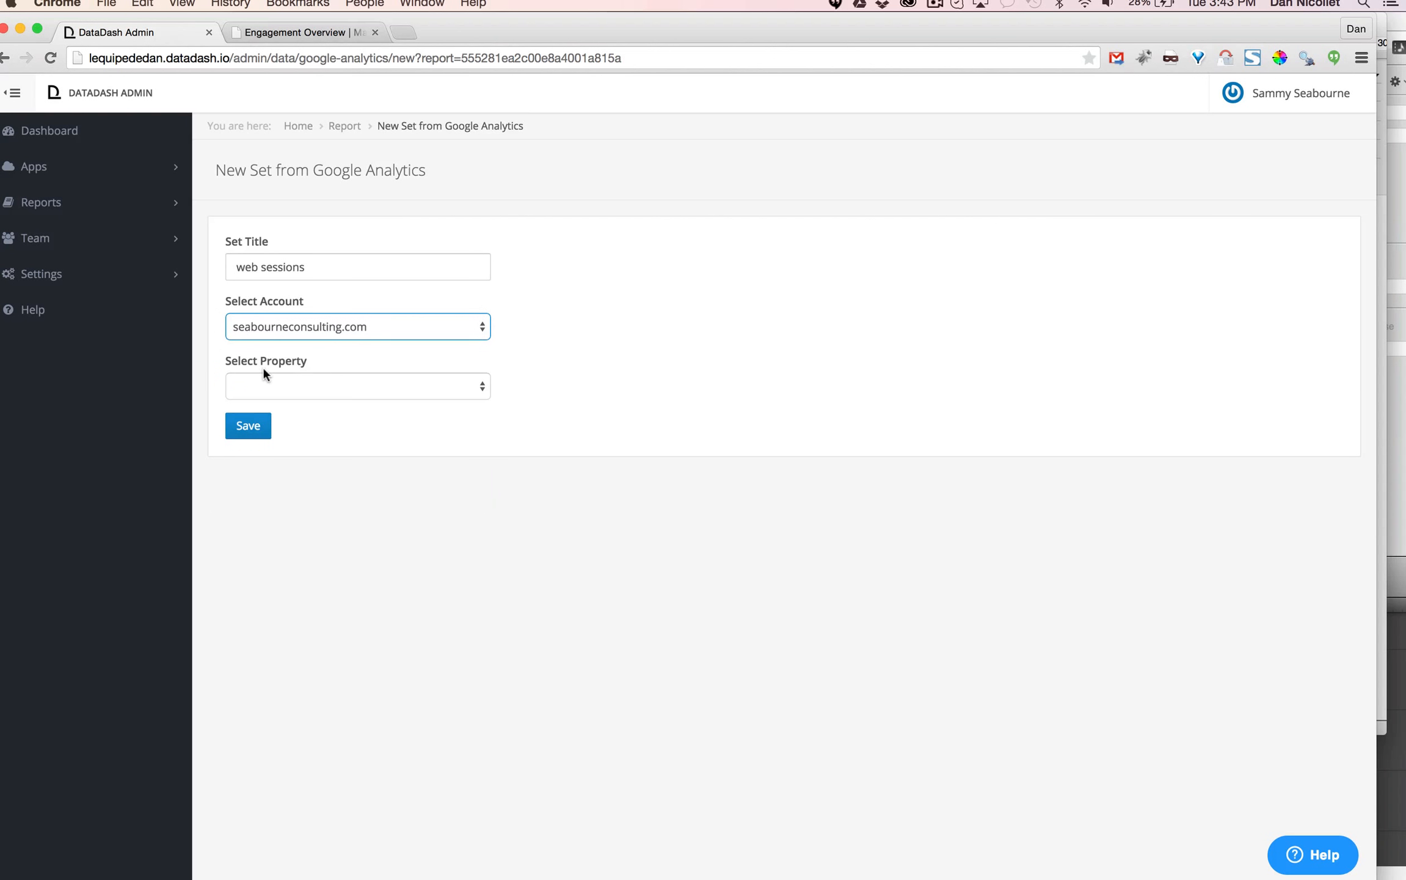
left_click(270, 386)
left_click(281, 400)
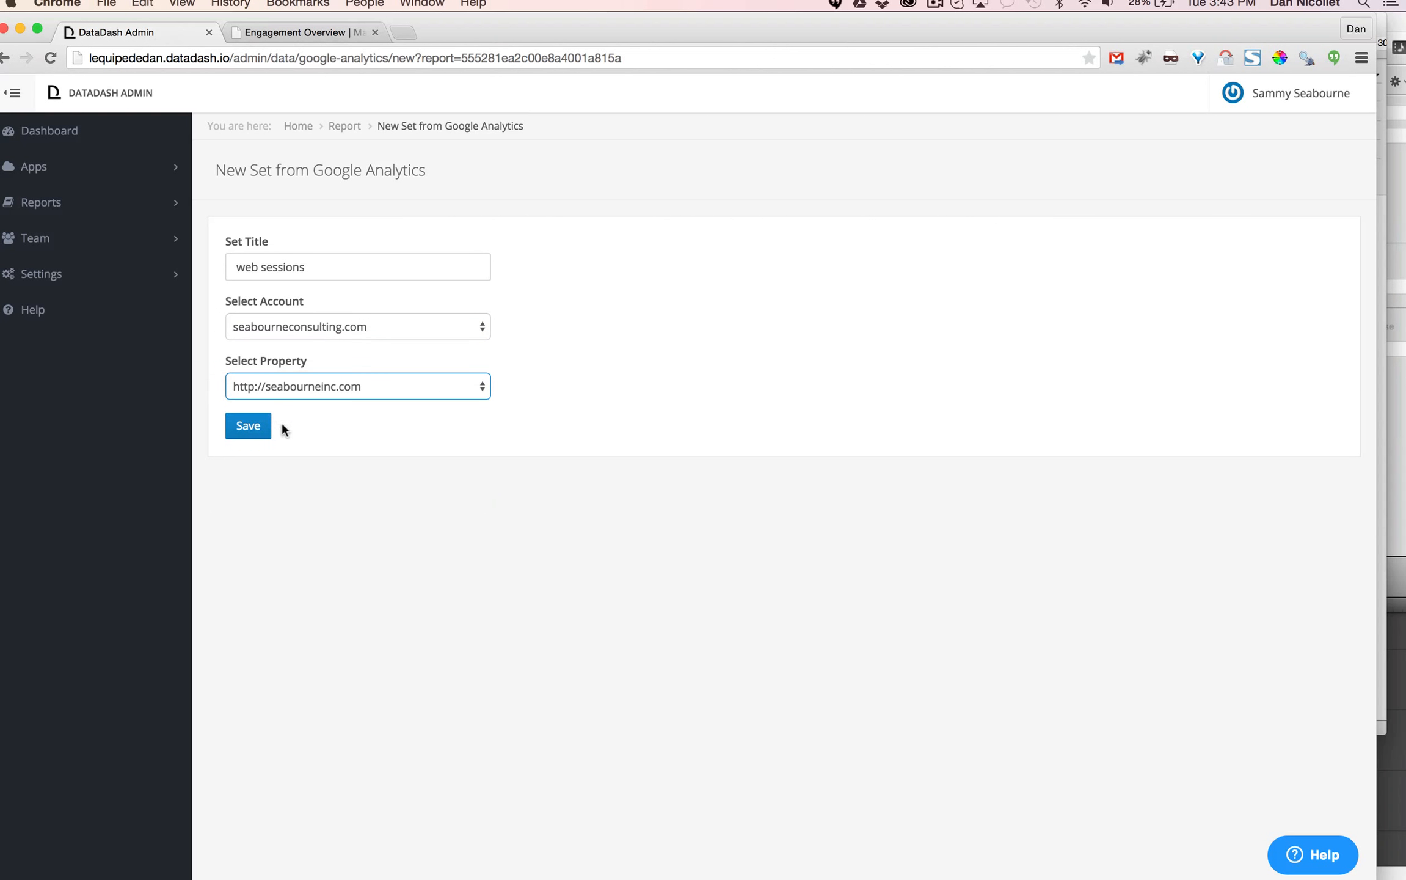
Choose the seabourneconsulting.com profile and the Sessions data for the web sessions set, and save it.
left_click(278, 444)
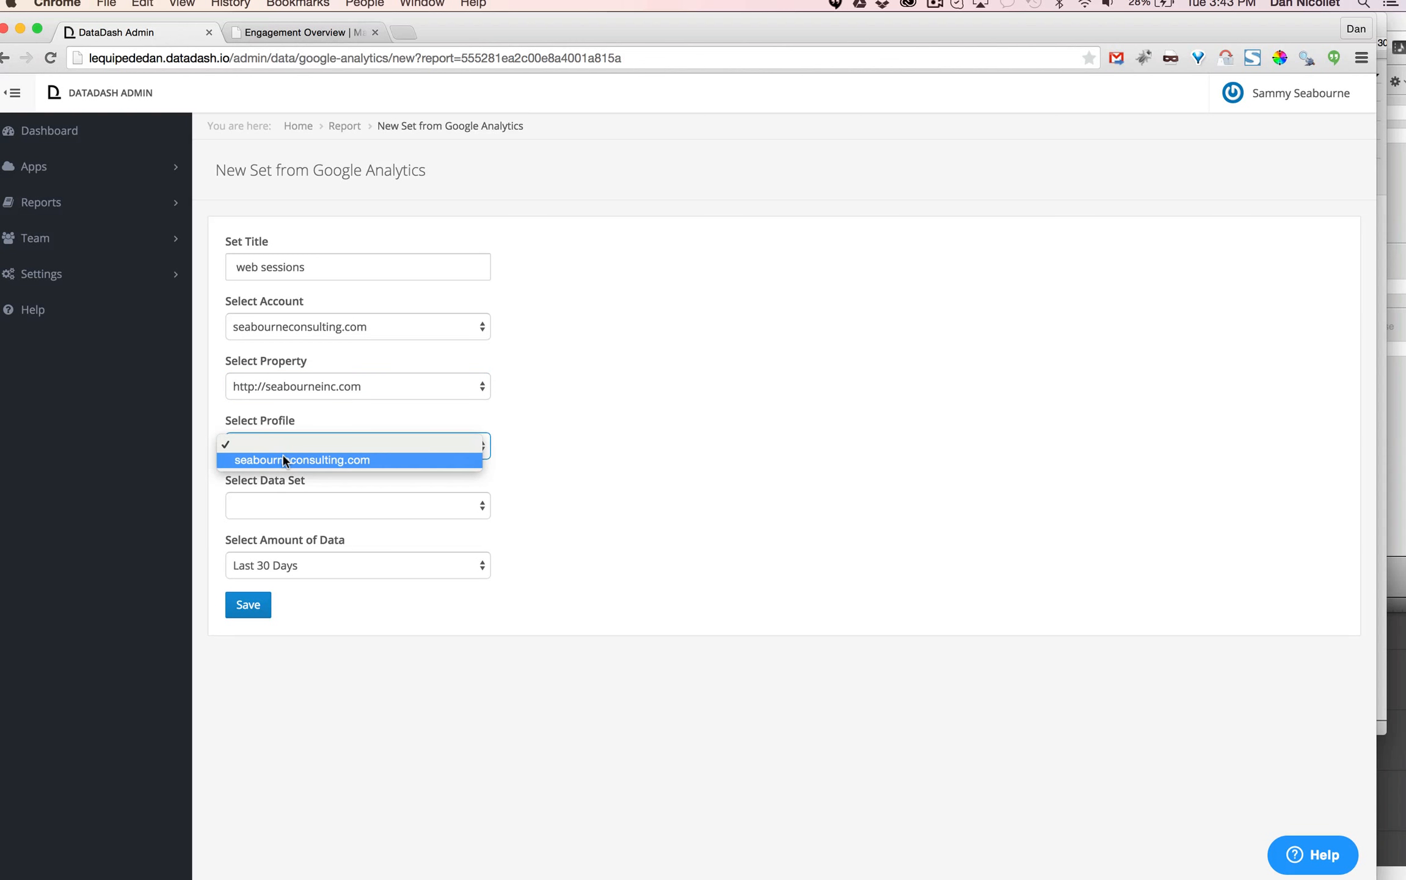
left_click(281, 460)
left_click(281, 497)
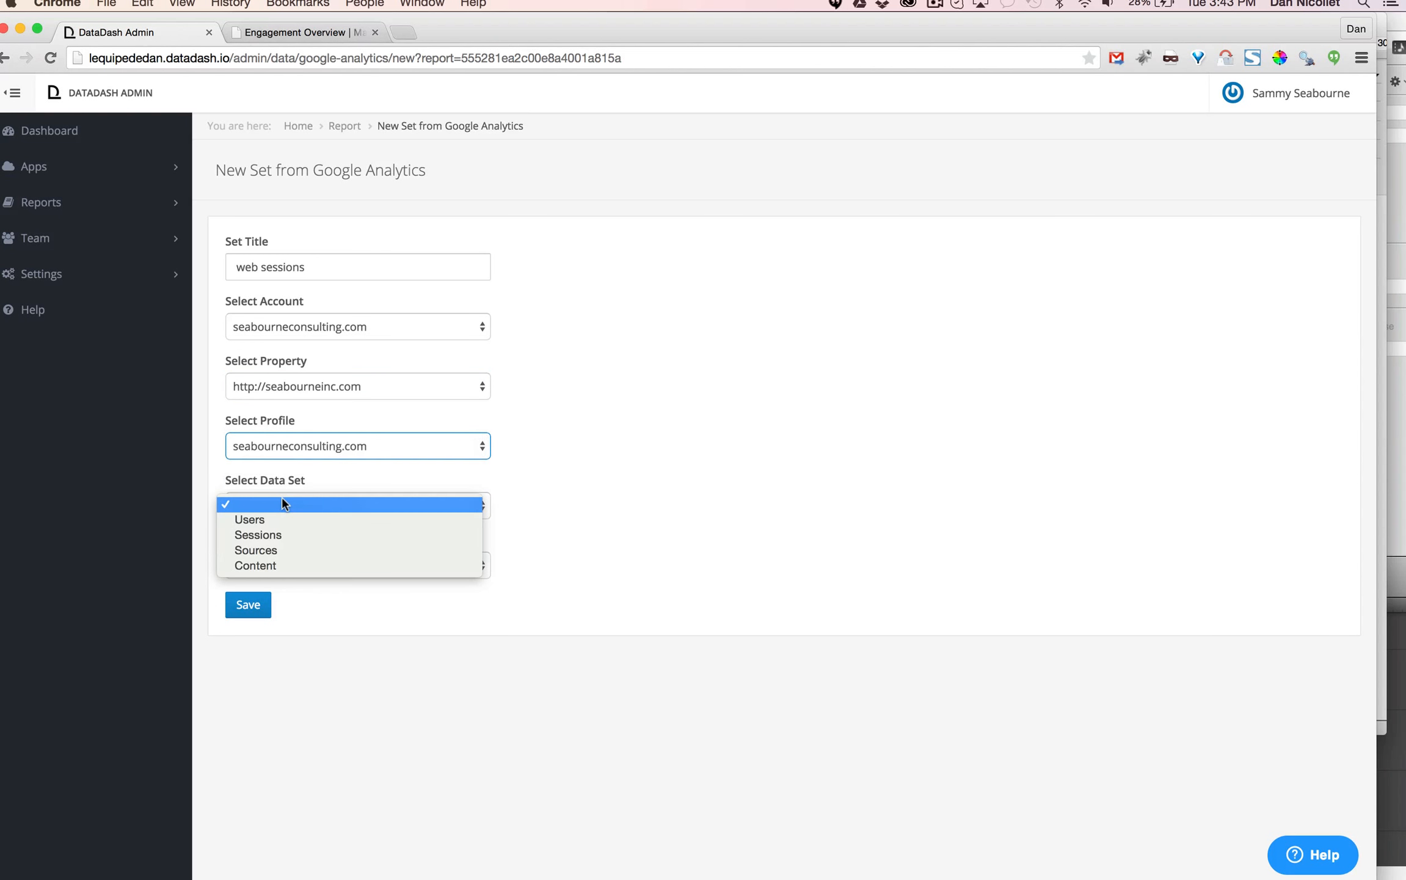
left_click(297, 535)
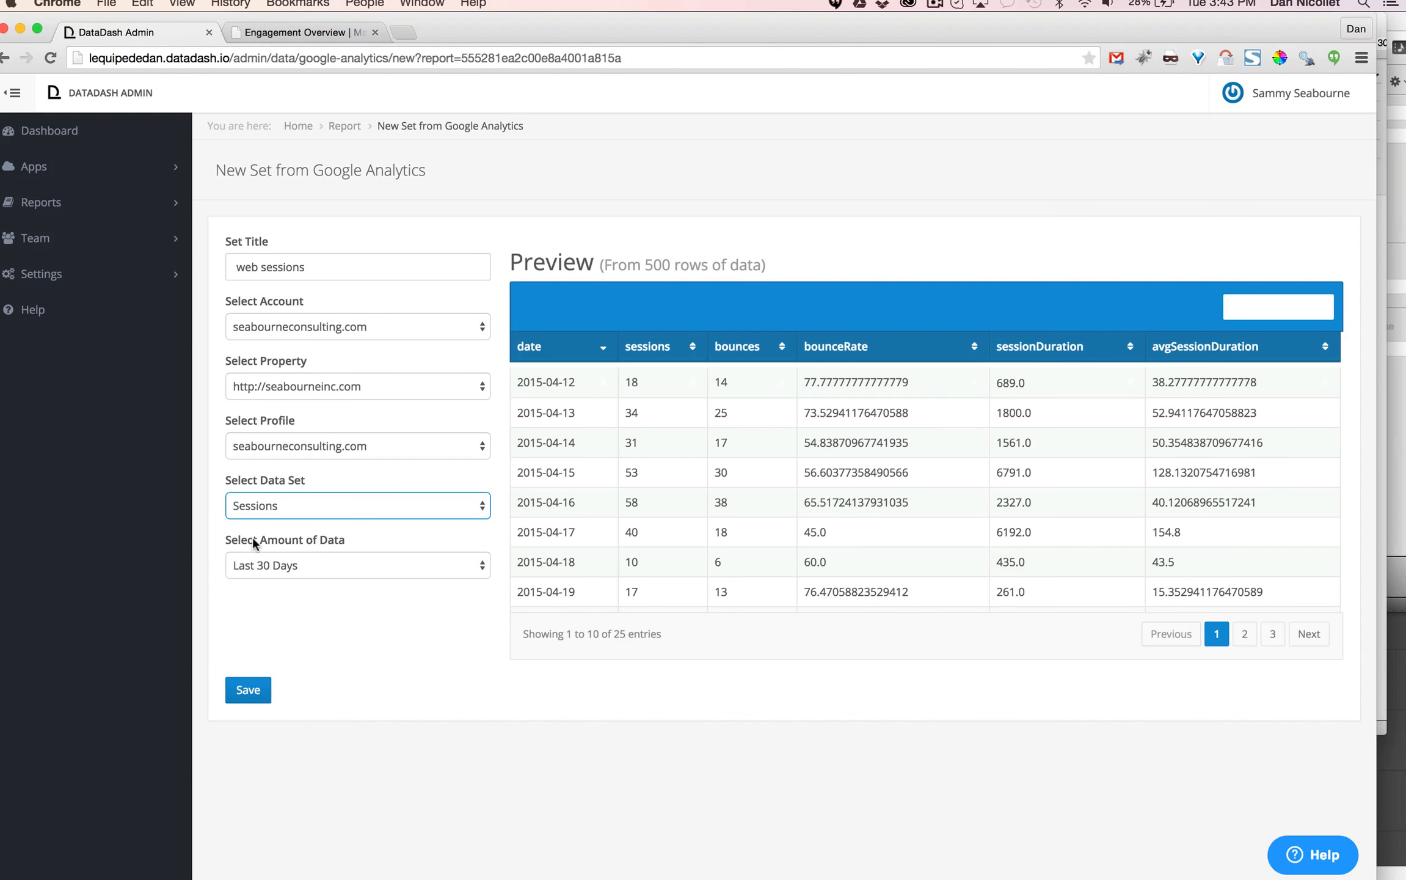
left_click(251, 691)
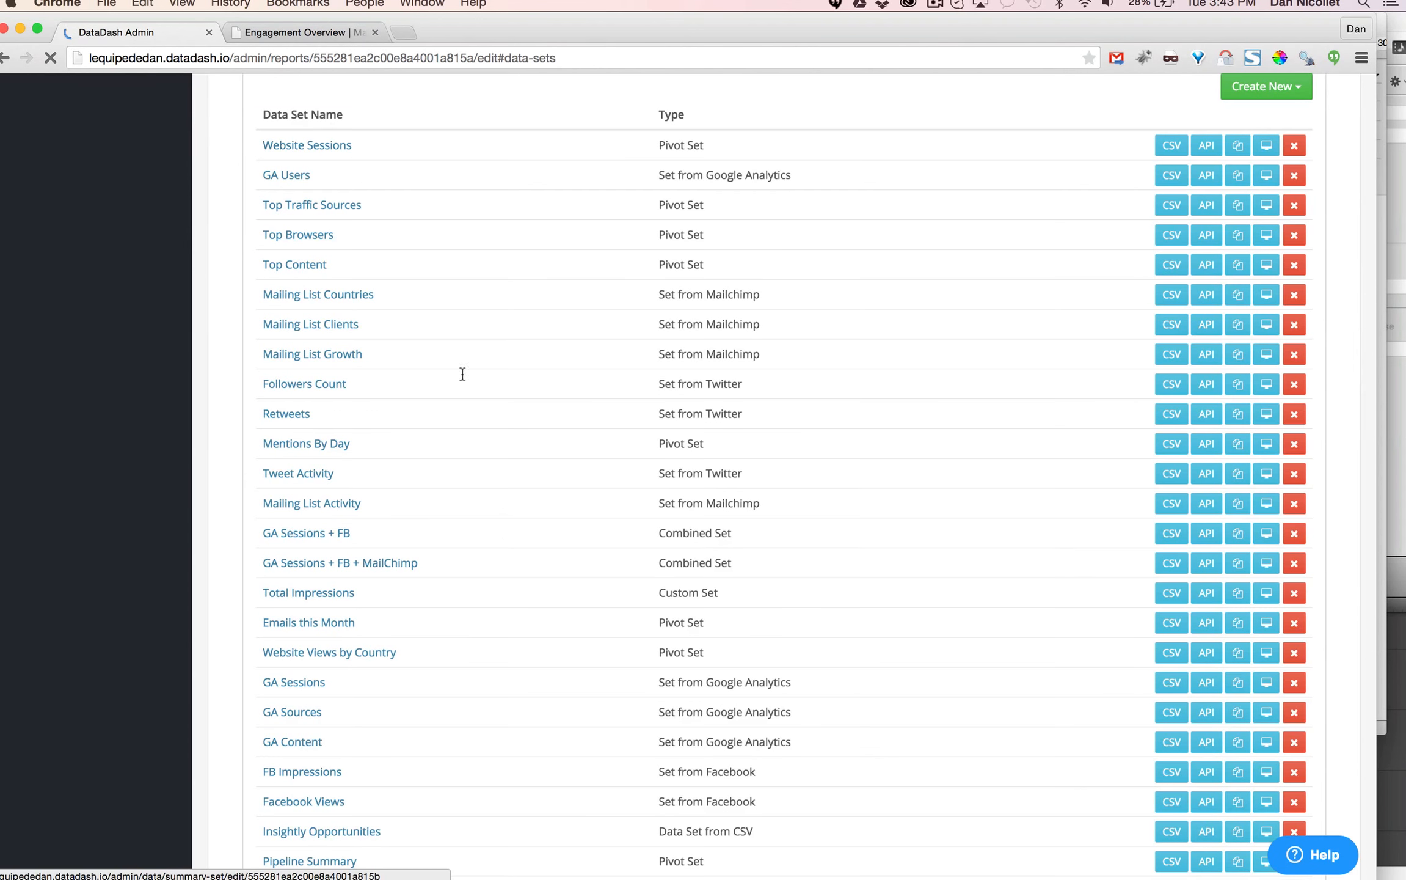
View the rows and columns of the mailchimp clickthru data set and return to the report's data sets.
scroll(556, 756, "down", 3)
scroll(556, 756, "down", 1)
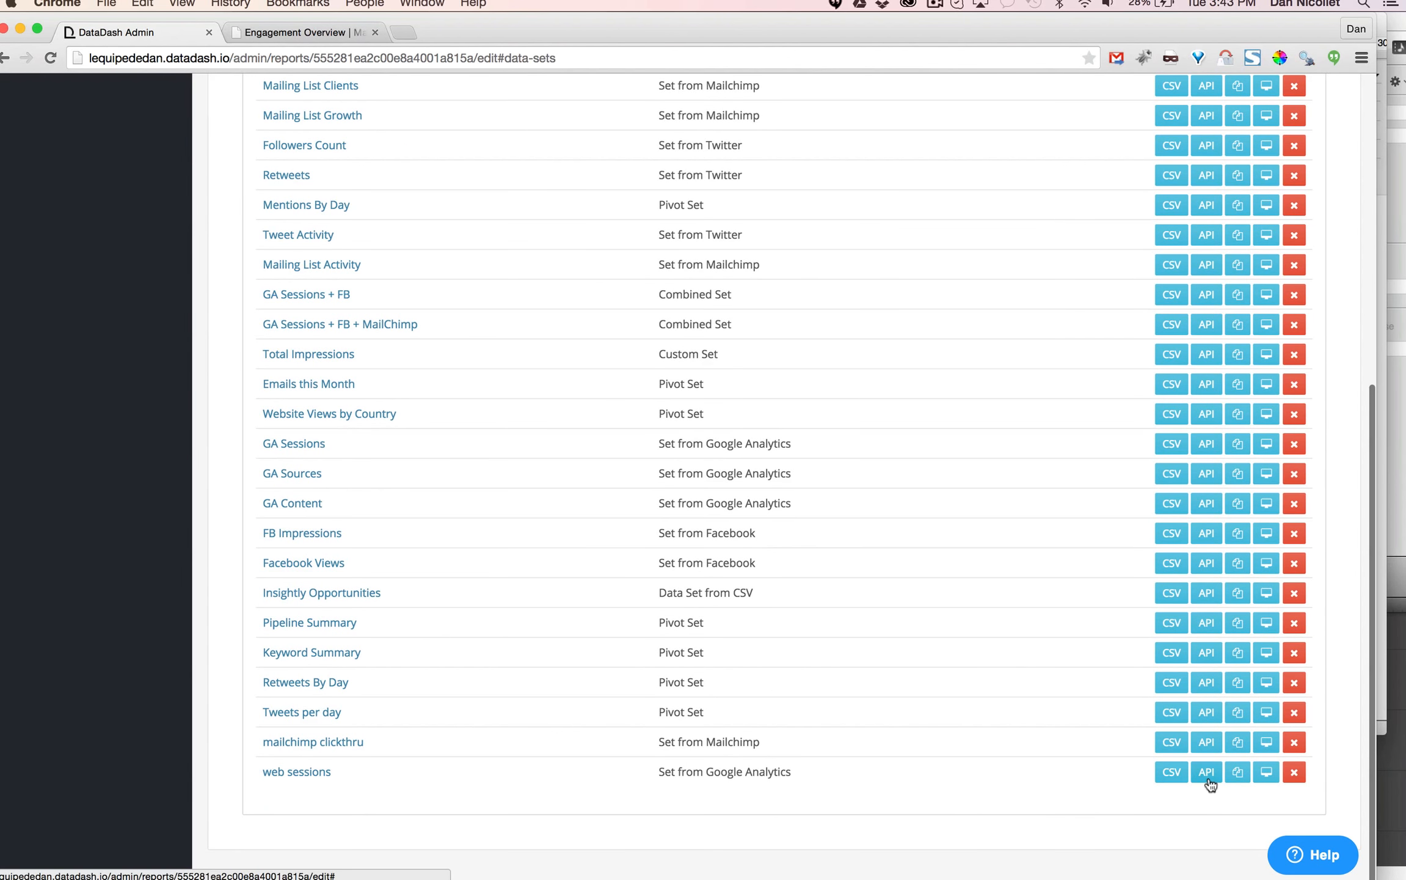
left_click(1255, 743)
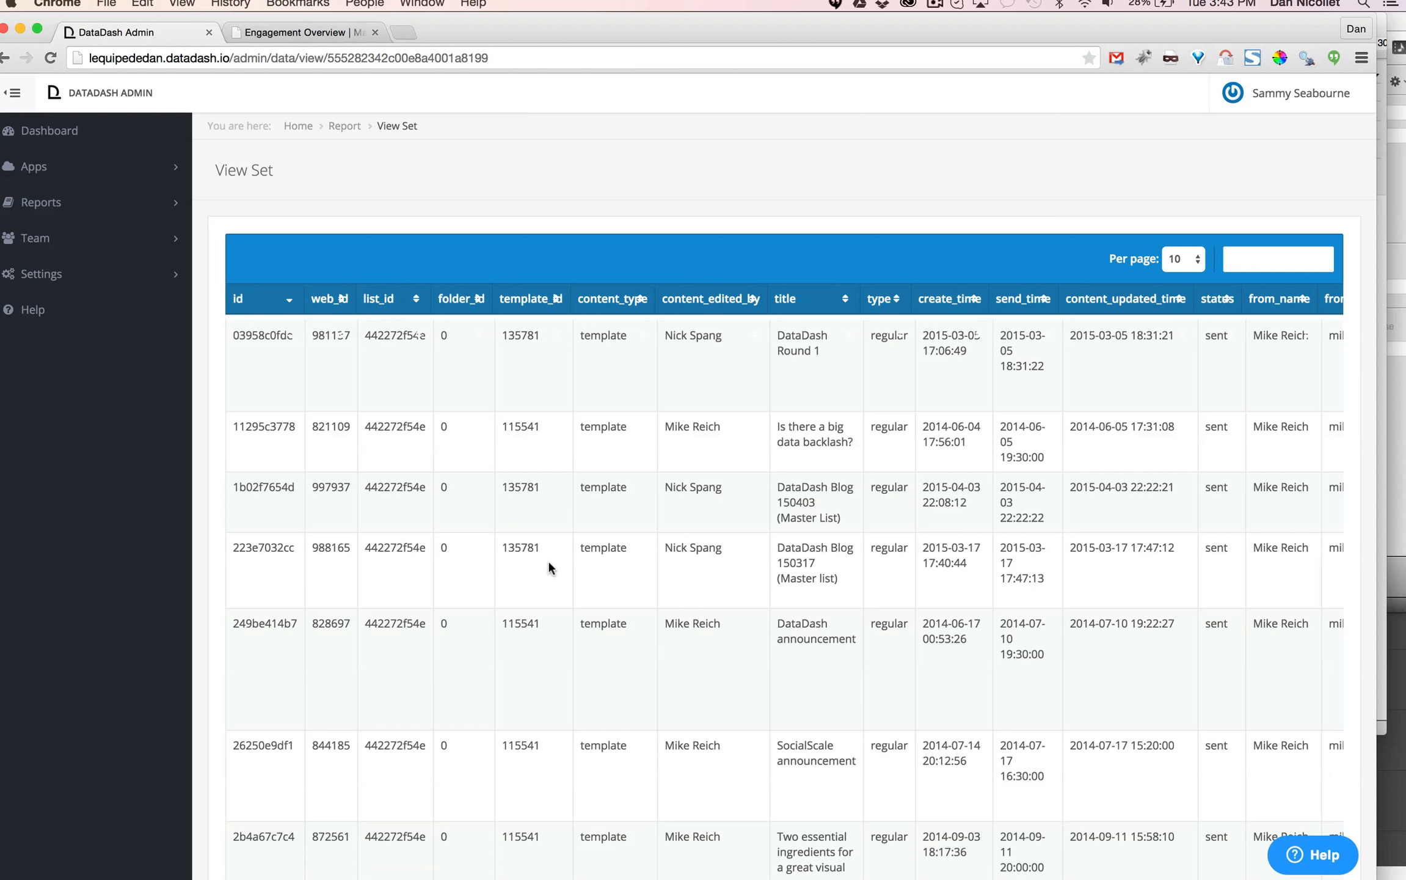
scroll(548, 559, "down", 3)
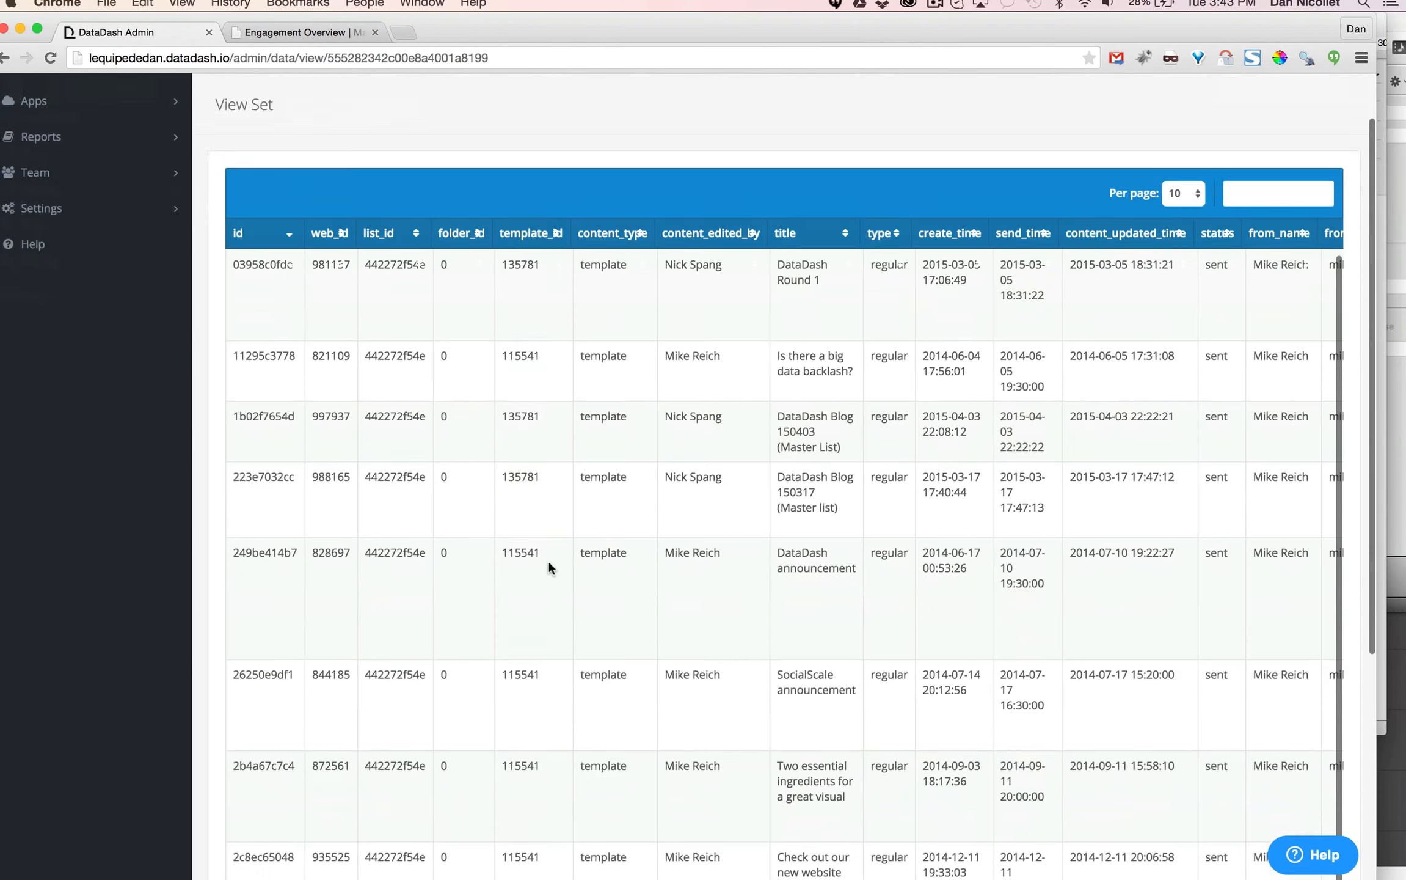
scroll(548, 559, "right", 10)
scroll(548, 559, "right", 10)
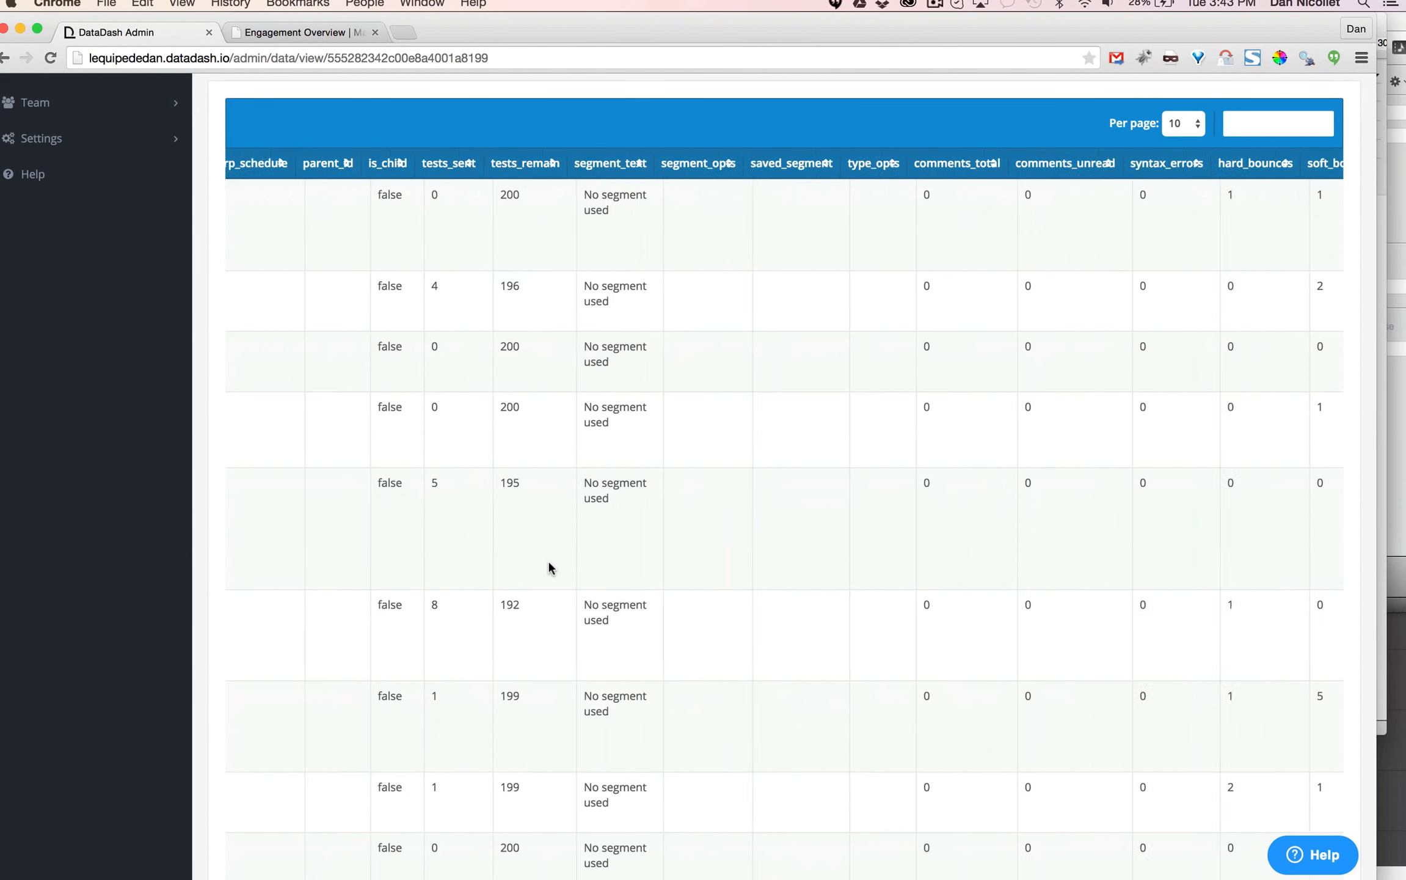
scroll(548, 559, "left", 20)
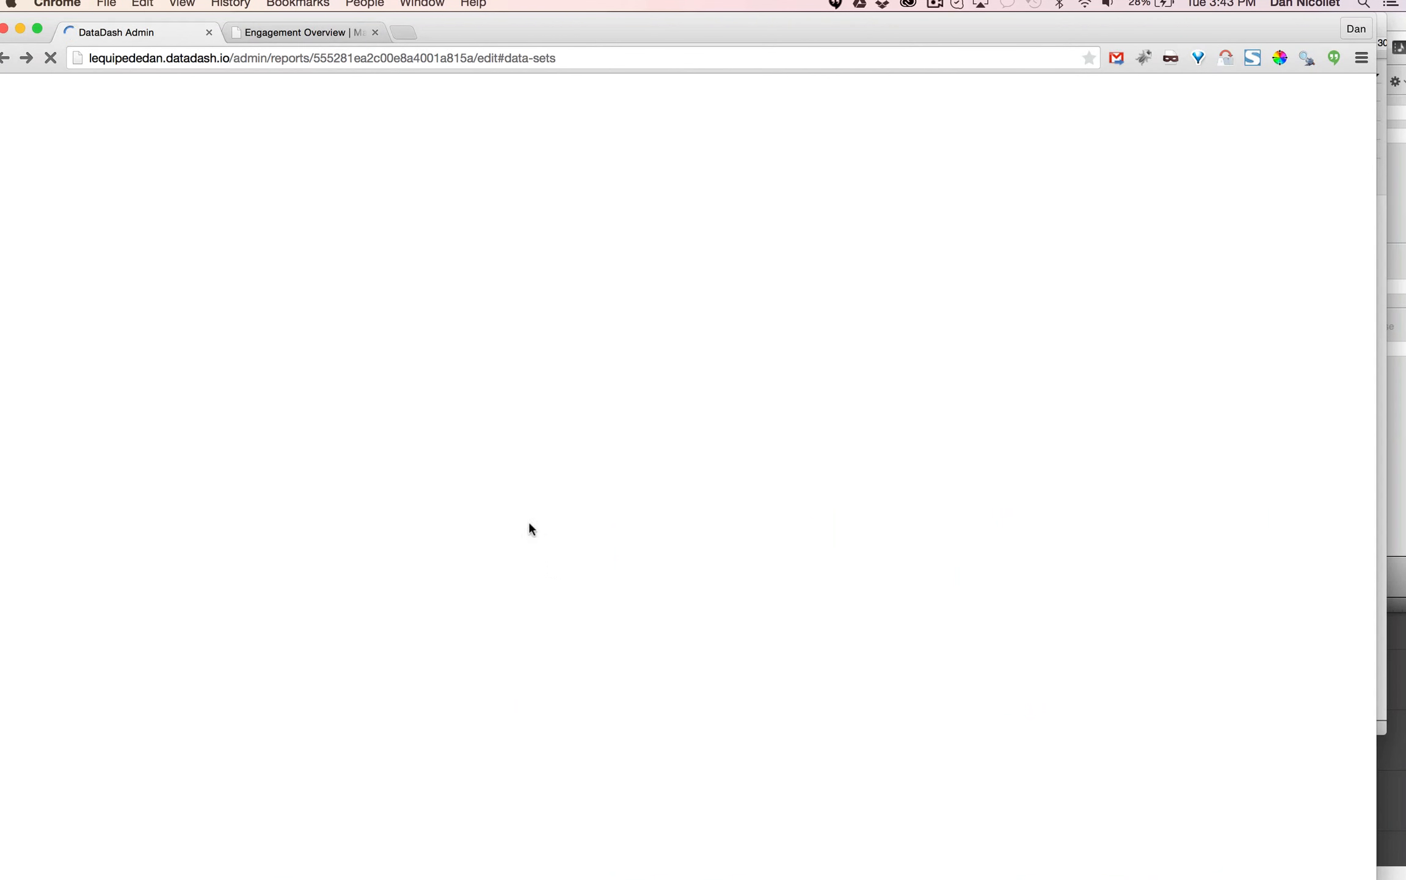
View the data table of the web sessions data set.
scroll(484, 571, "down", 4)
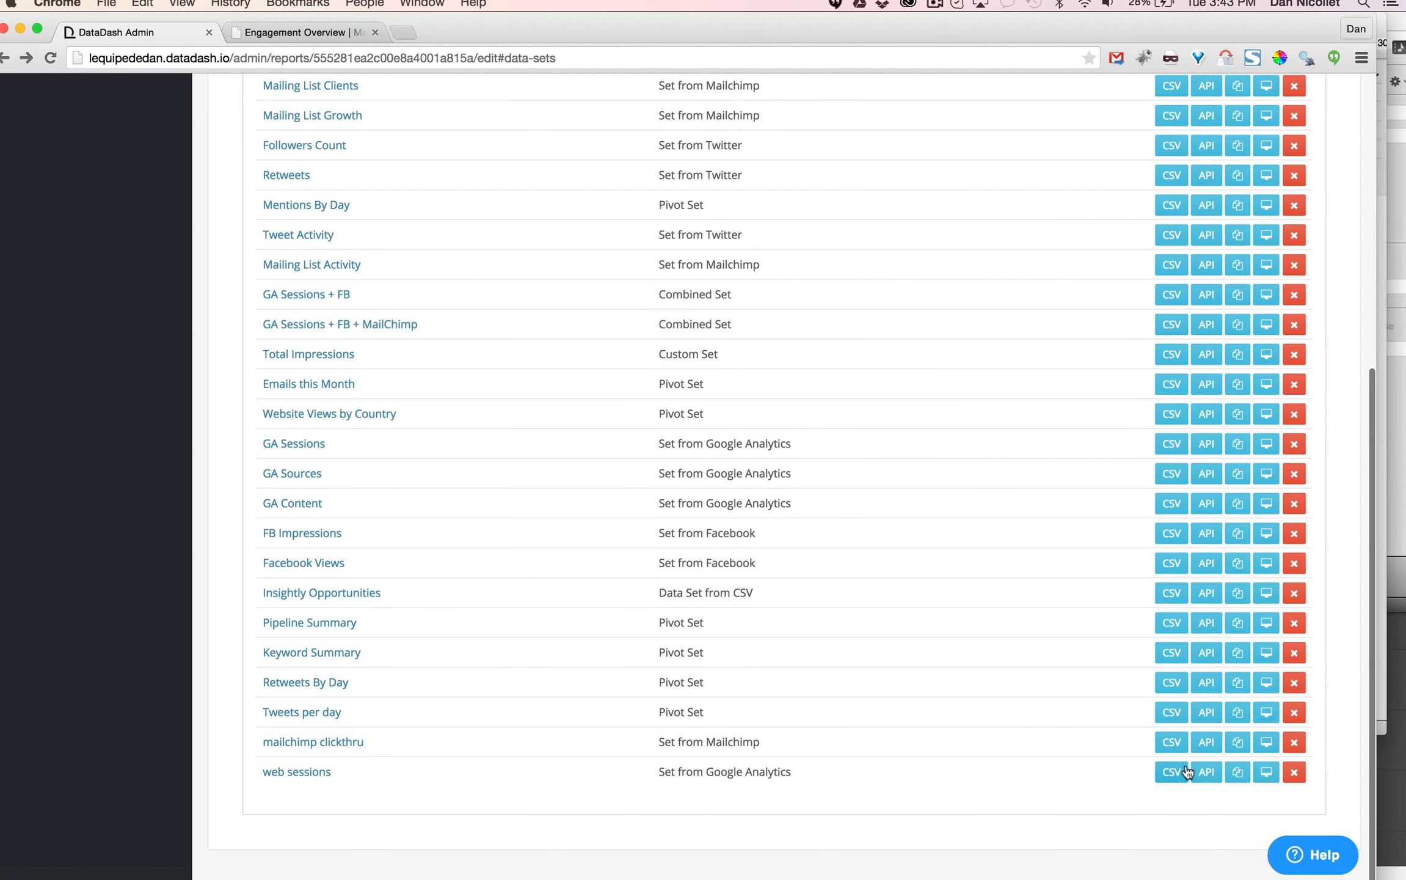
left_click(1268, 771)
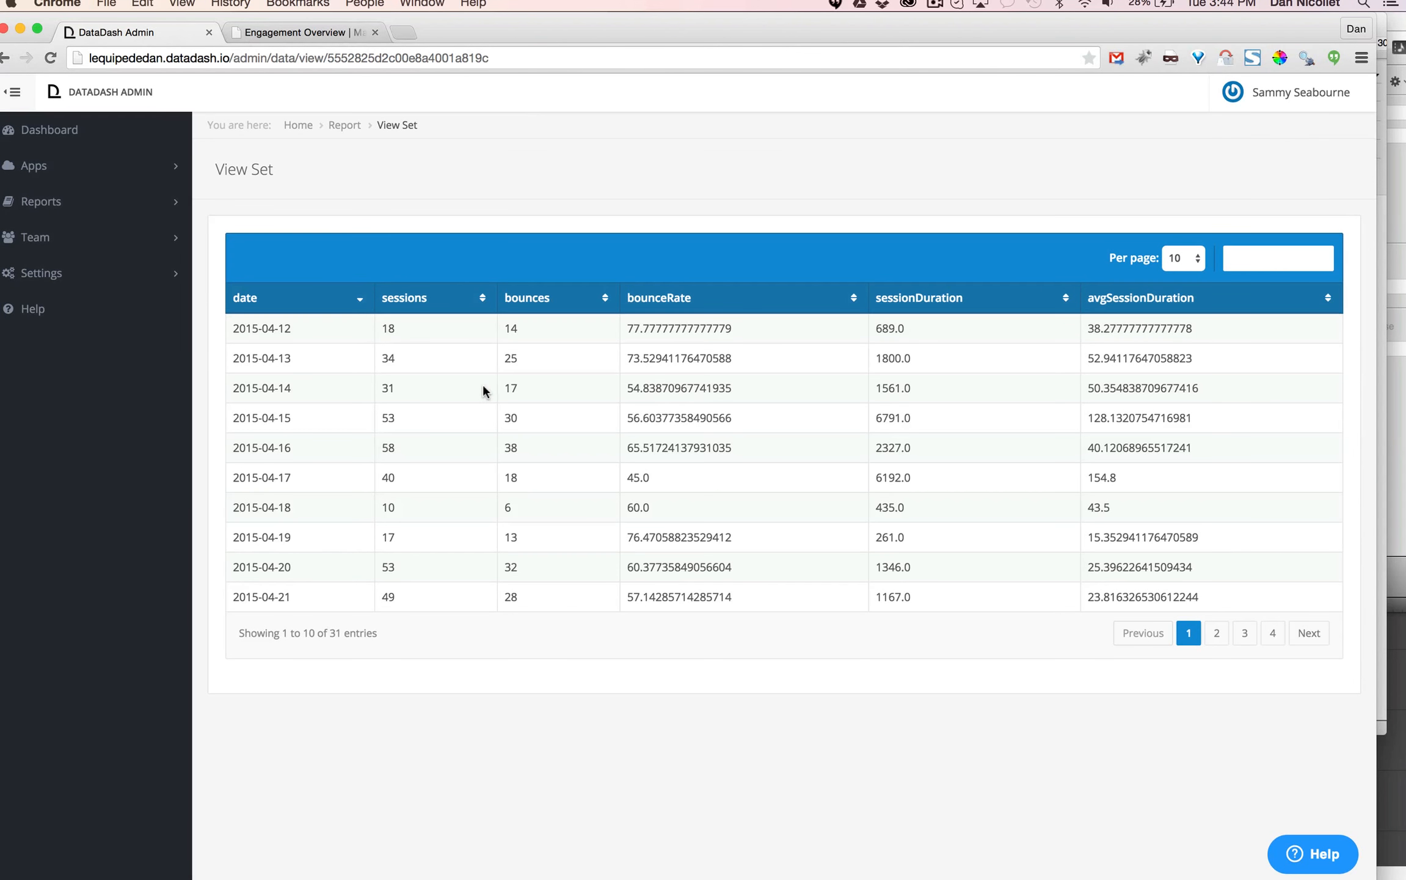
scroll(483, 384, "left", 5)
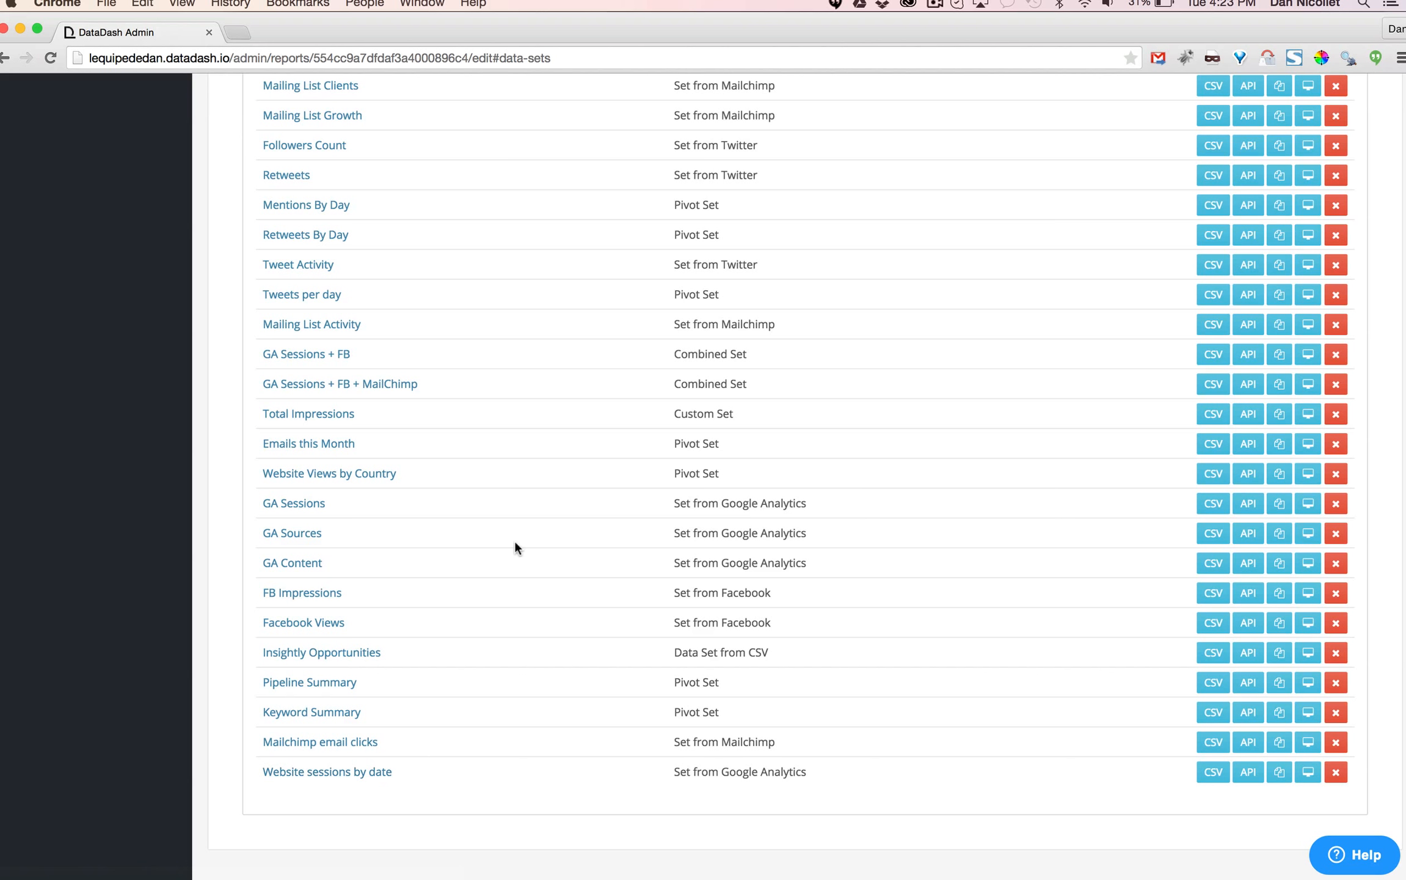
Go to the report's visualizations and start a new chart.
scroll(521, 472, "up", 10)
left_click(417, 293)
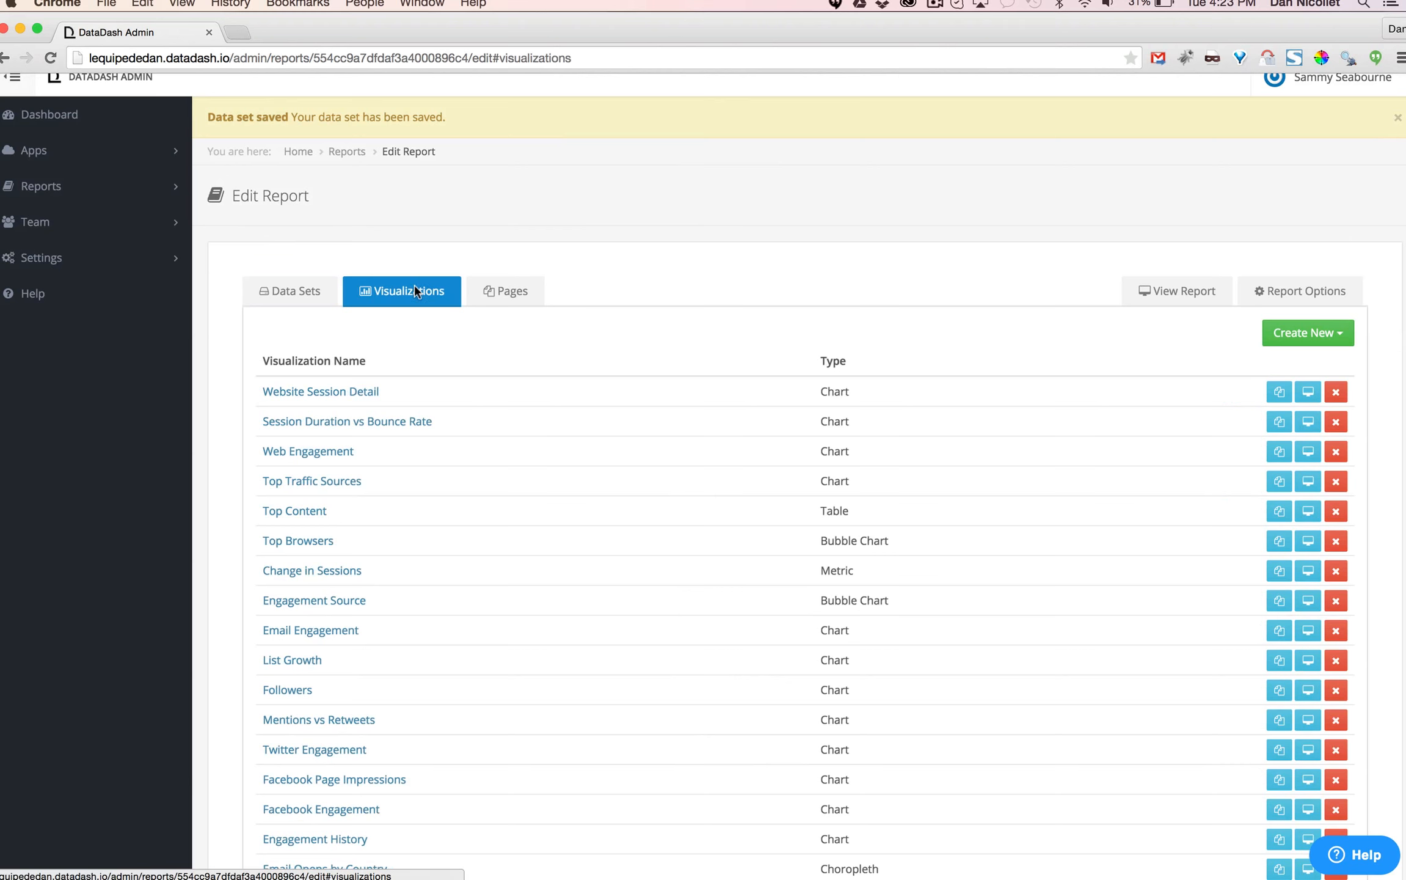
scroll(1082, 388, "down", 3)
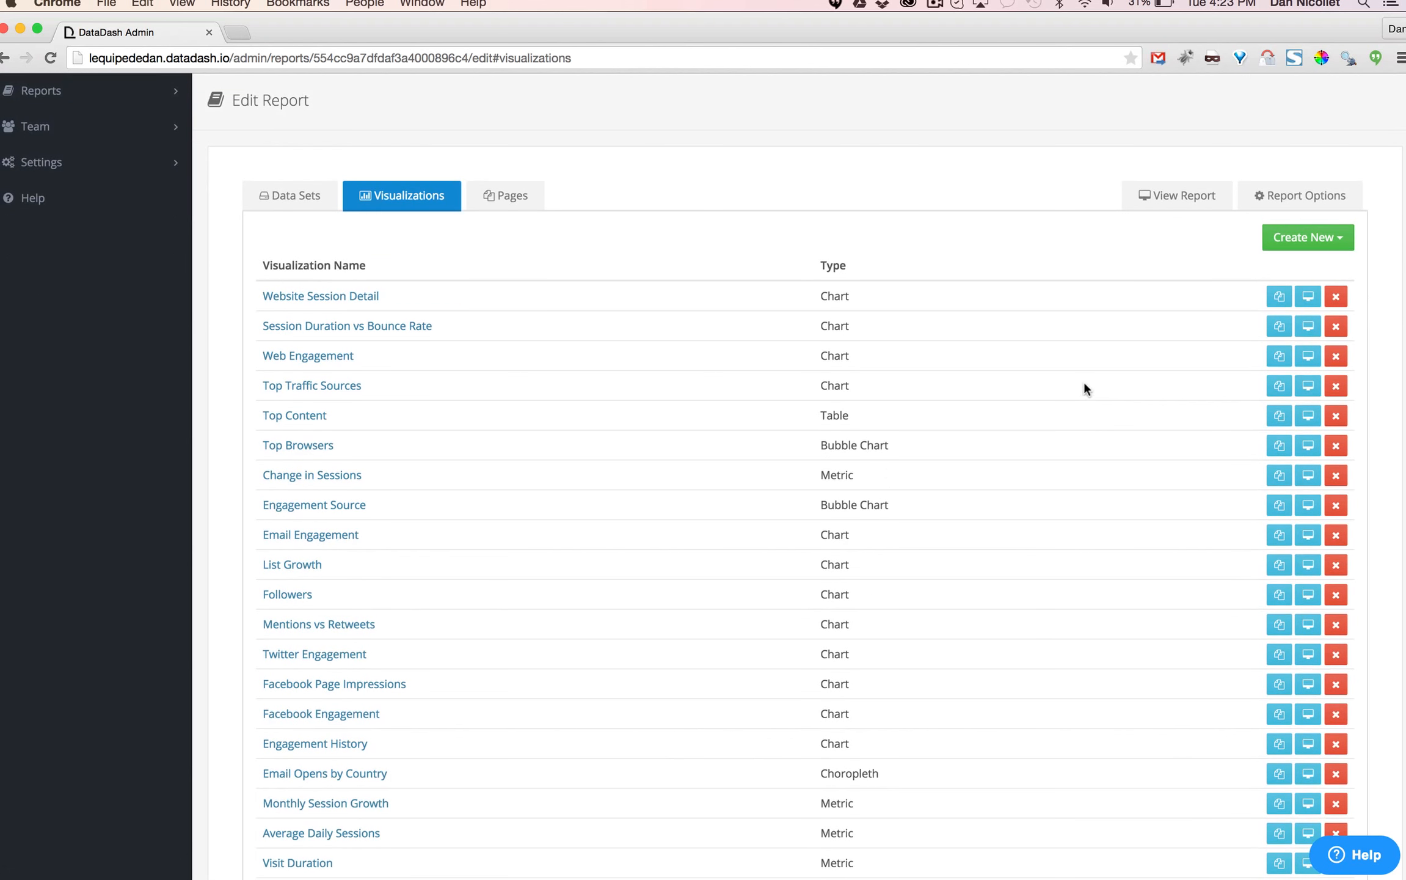
left_click(1339, 240)
left_click(1256, 465)
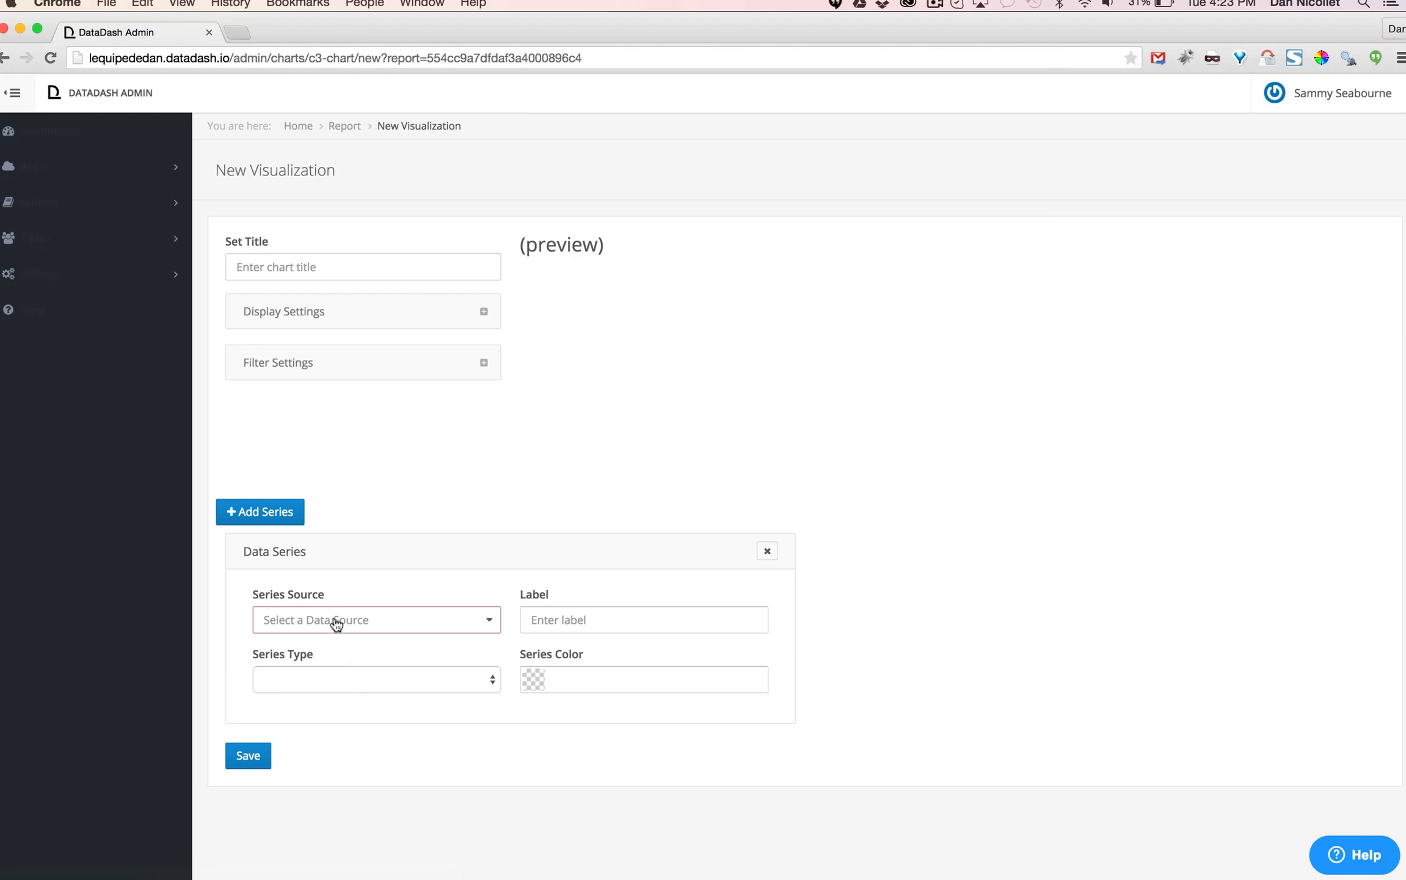
Set the first data series' source to Website Sessions and its series type to Line.
left_click(336, 621)
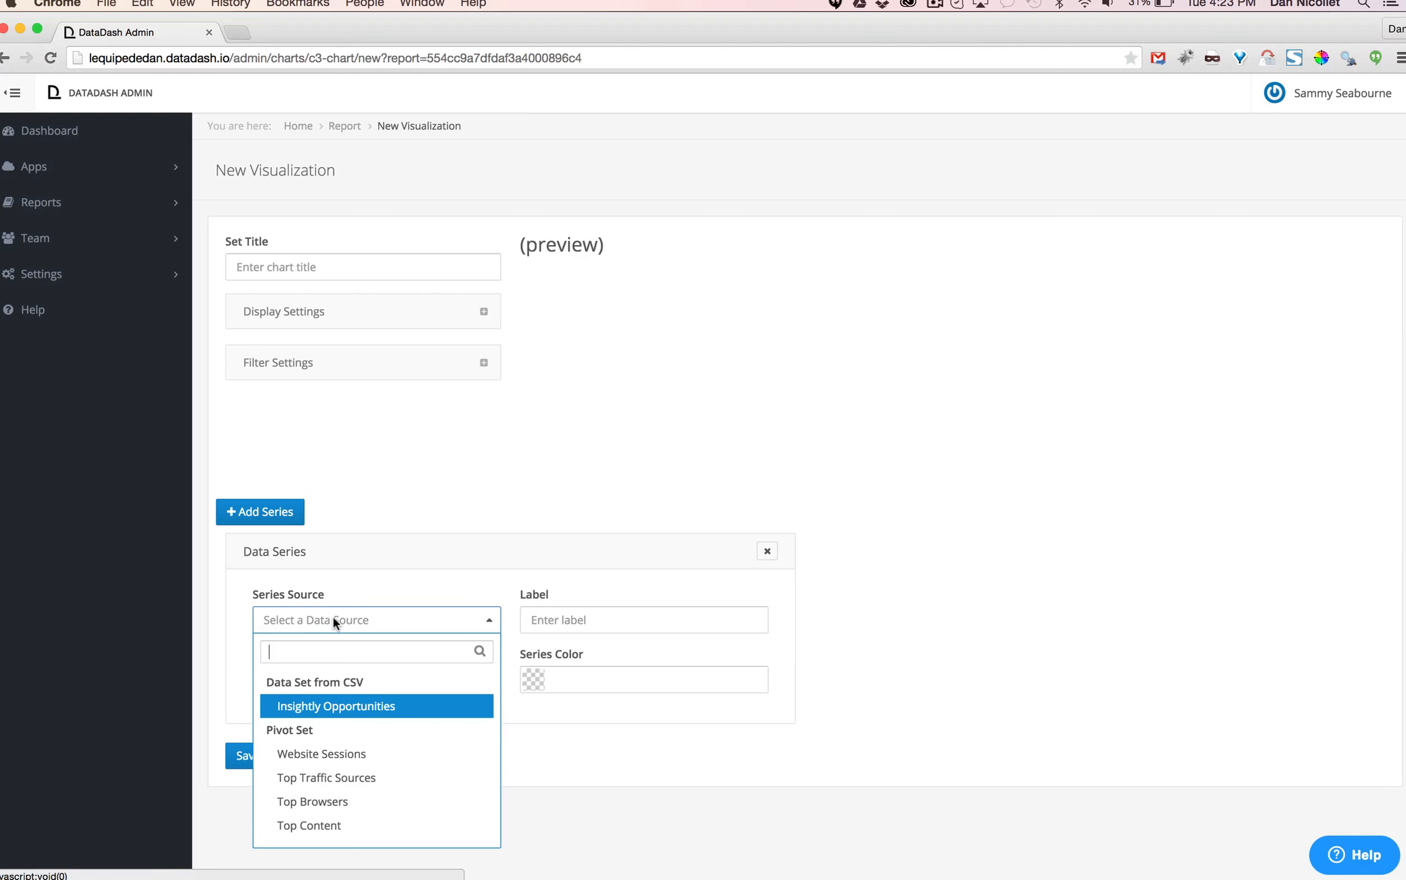
left_click(329, 755)
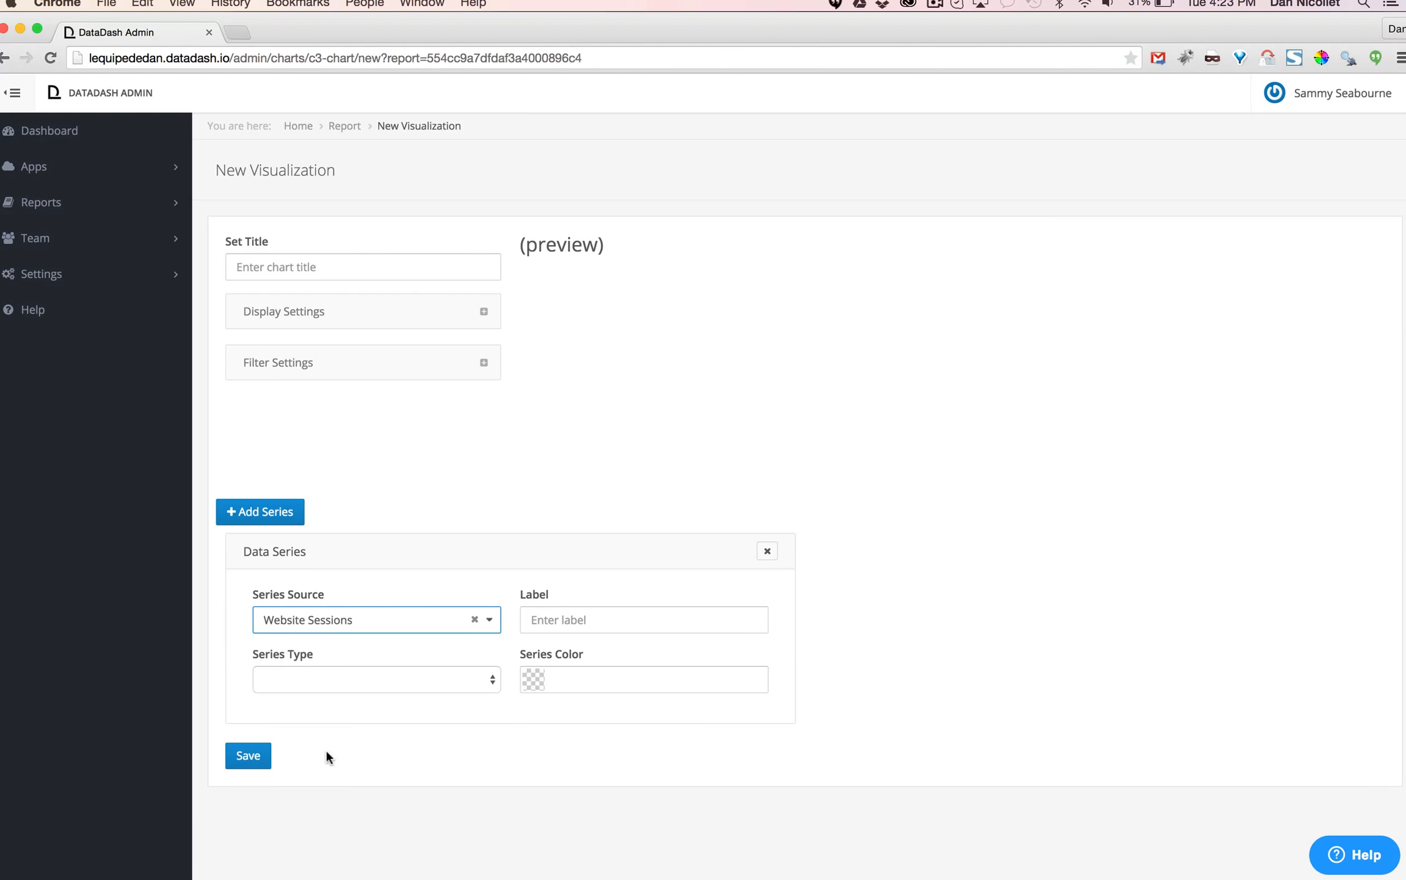
left_click(349, 679)
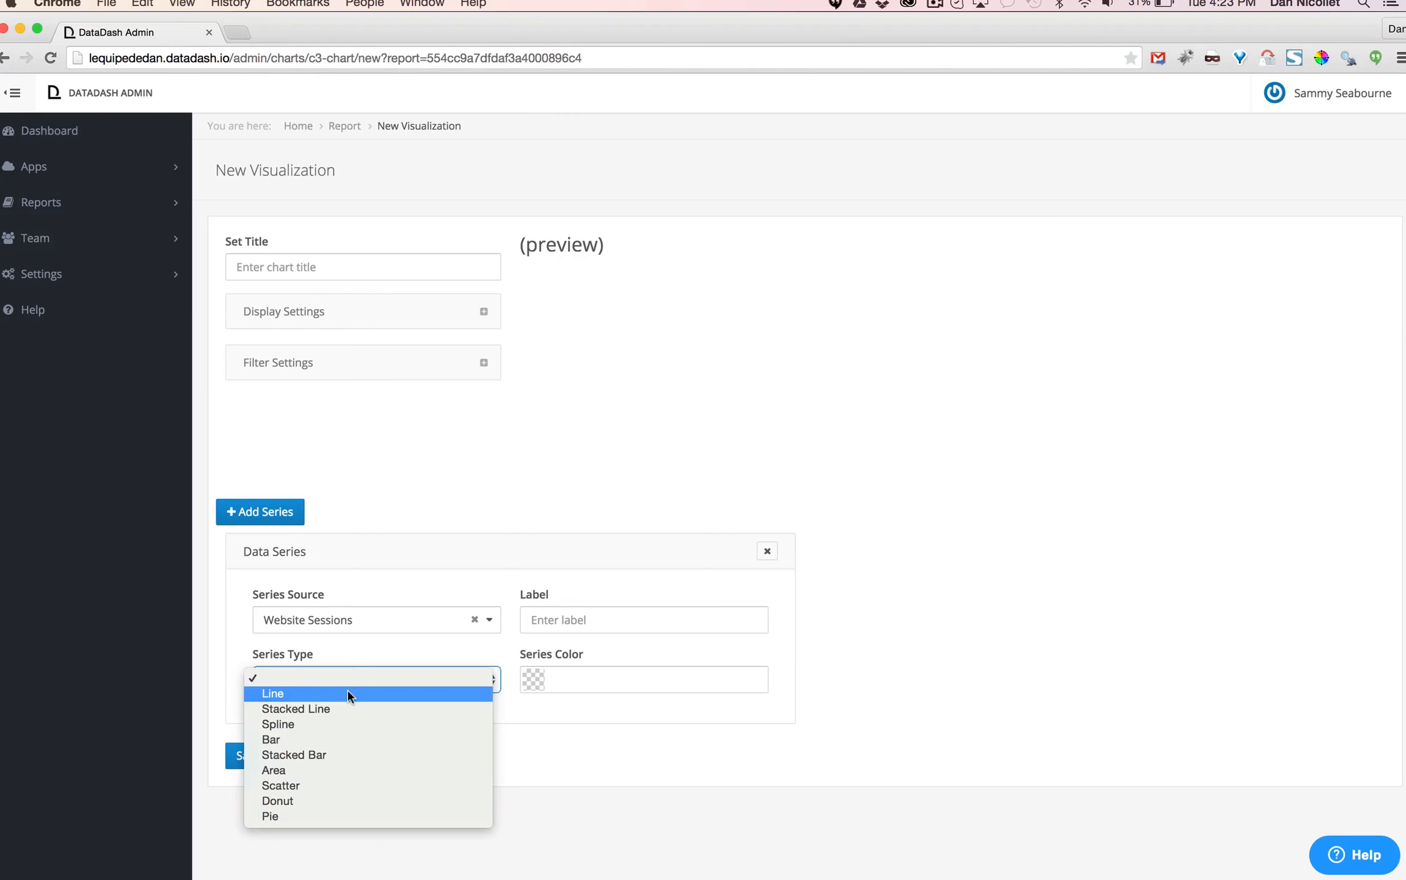
left_click(347, 692)
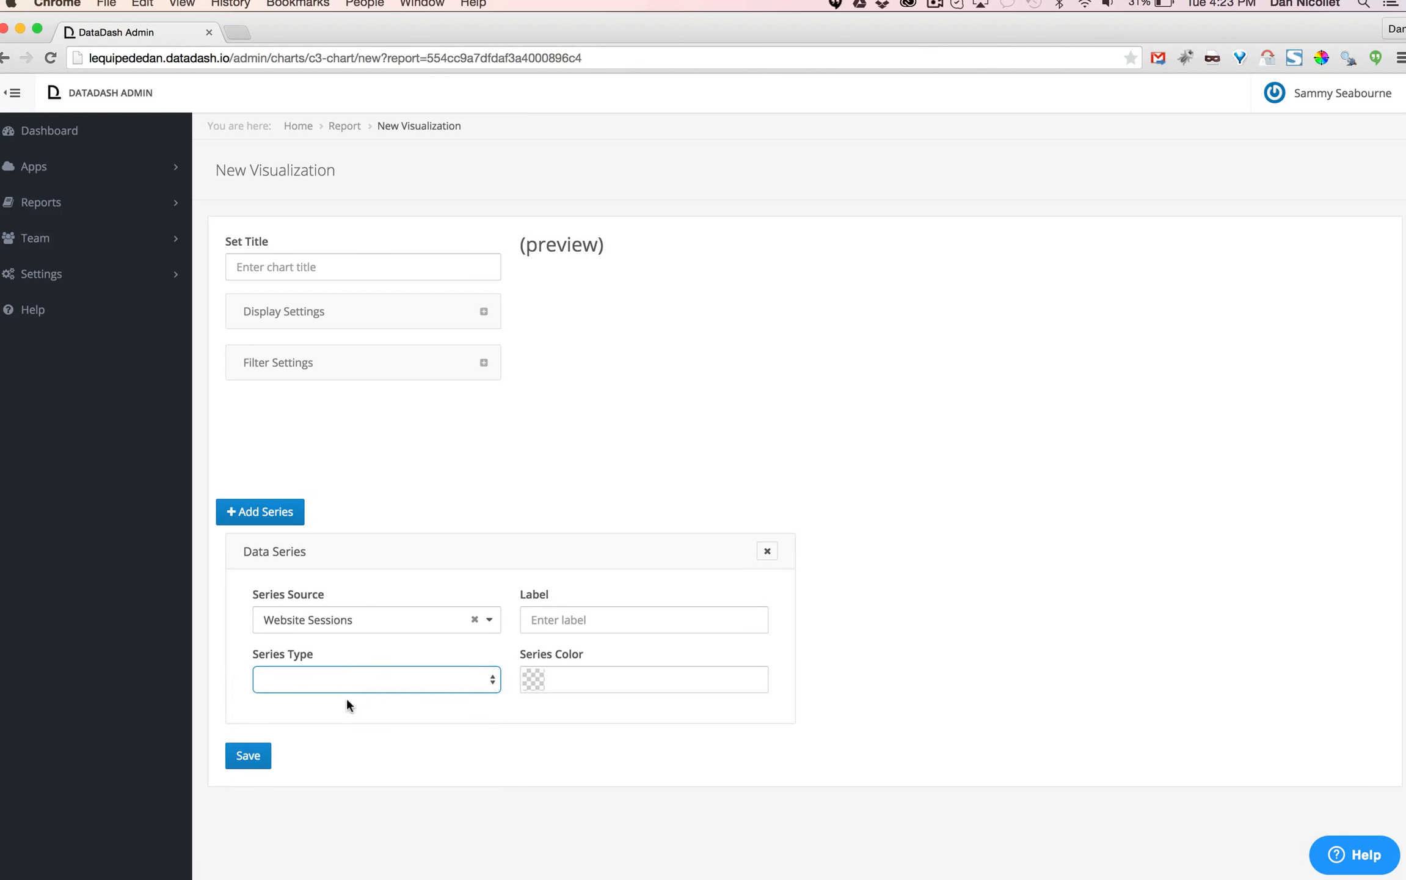
Set the Website Sessions series' X axis source to date and Y axis source to sessions.
left_click(318, 739)
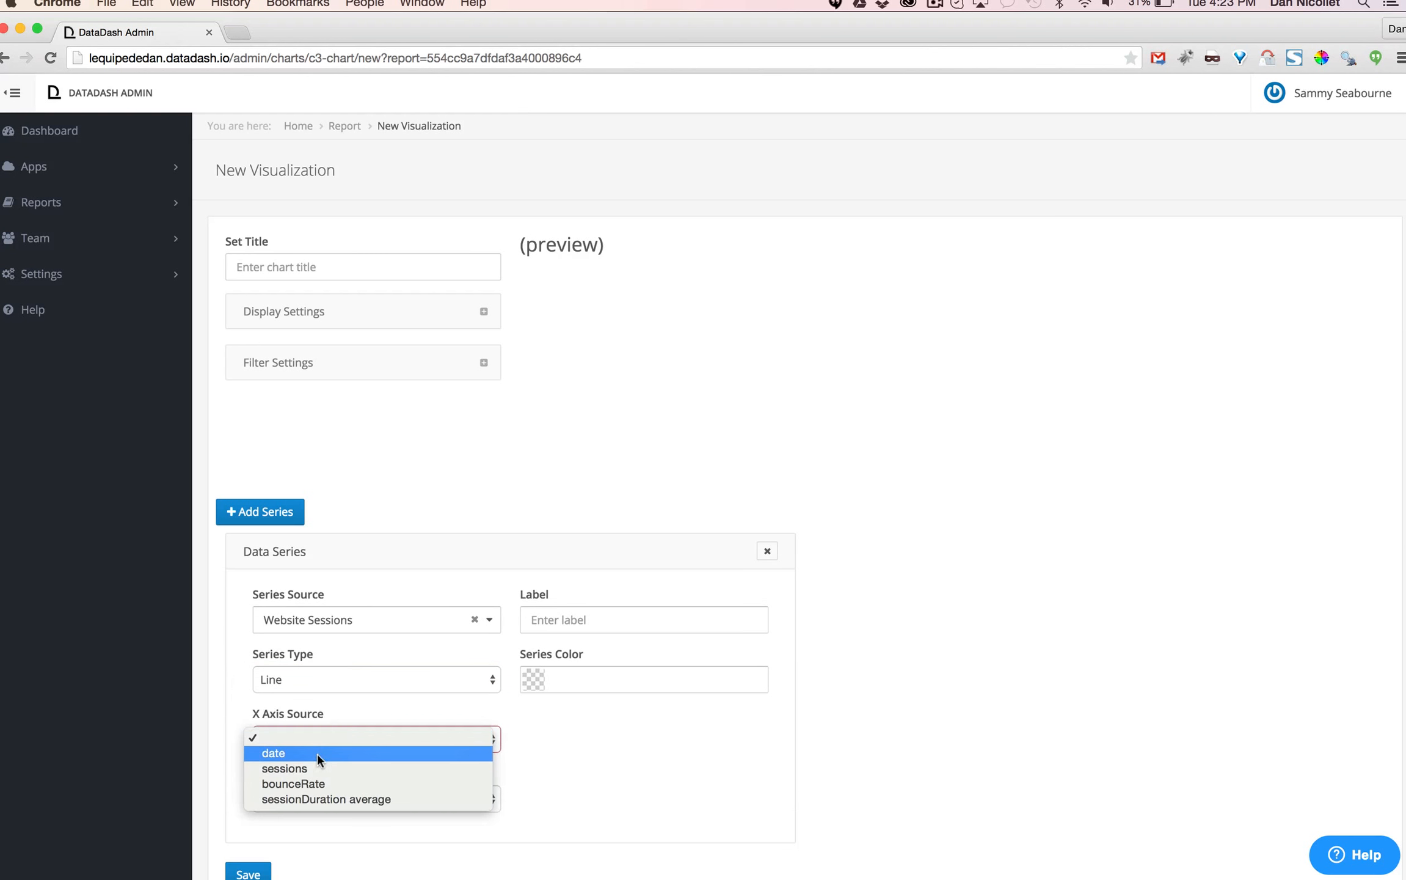
left_click(317, 754)
left_click(310, 801)
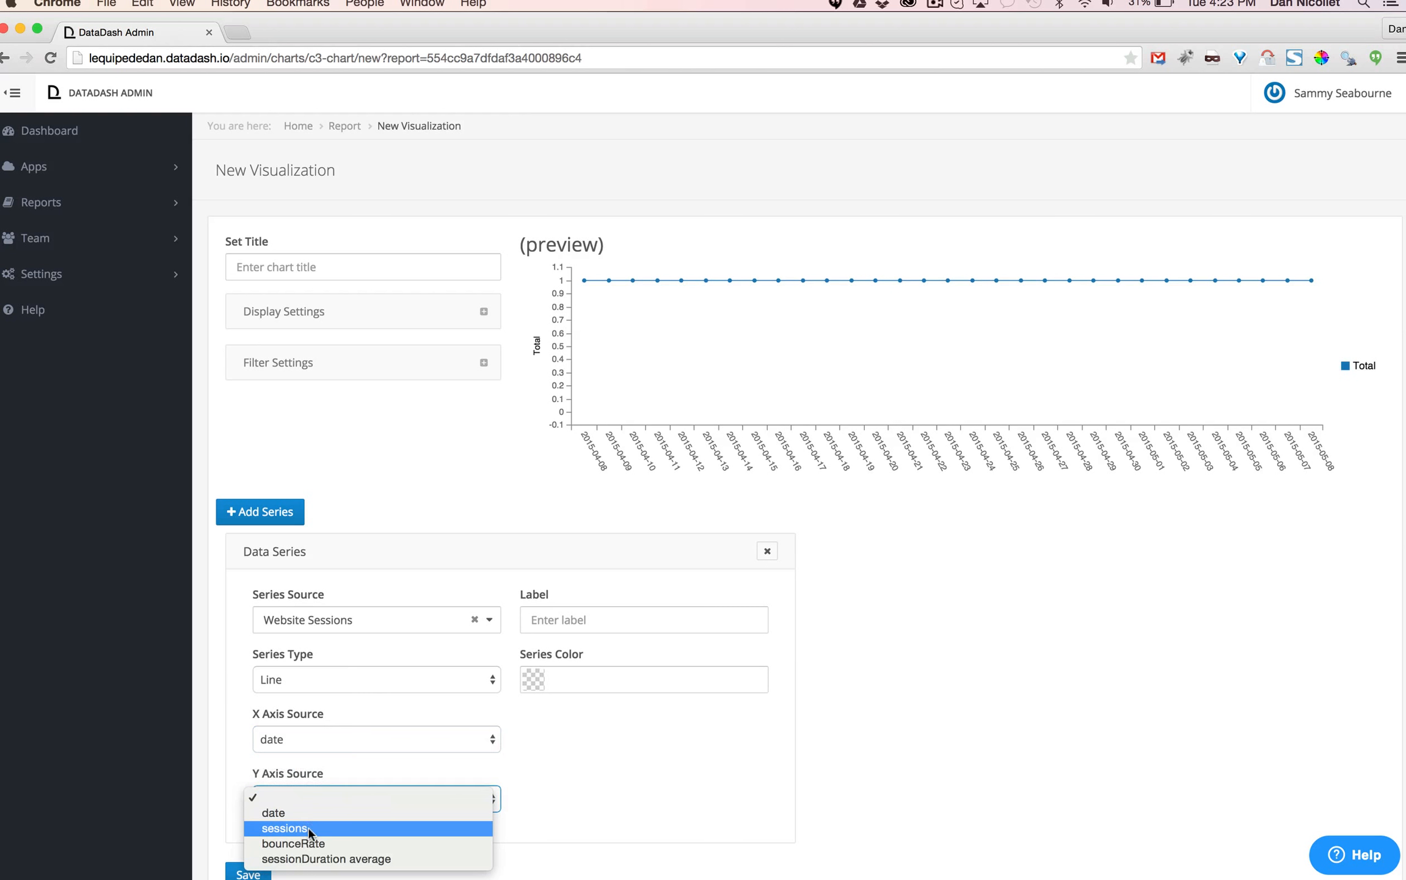
left_click(308, 826)
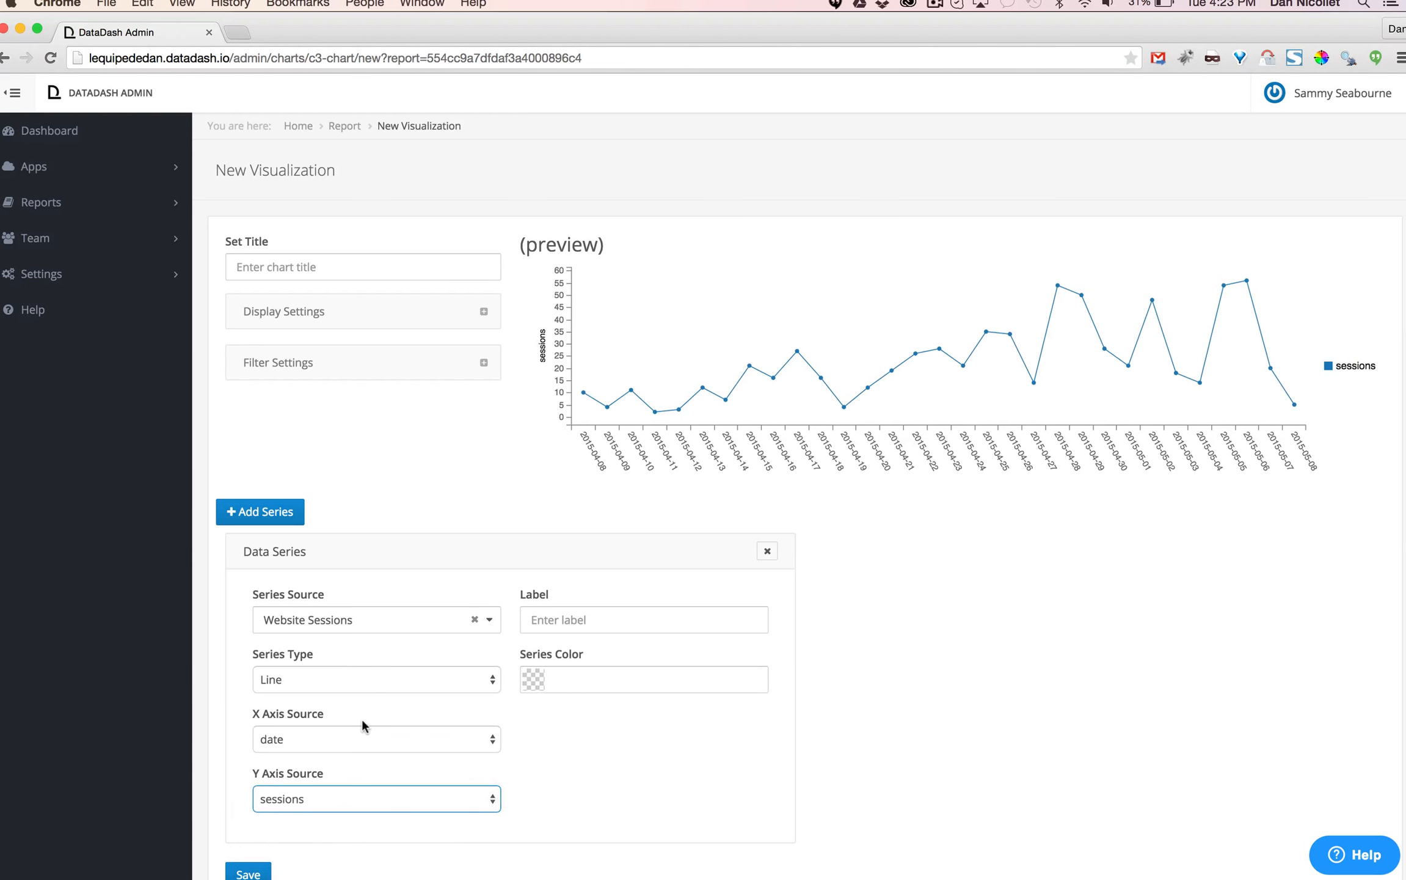
Change the series source to Website sessions by date and use date as its X axis source.
left_click(373, 619)
scroll(375, 742, "down", 6)
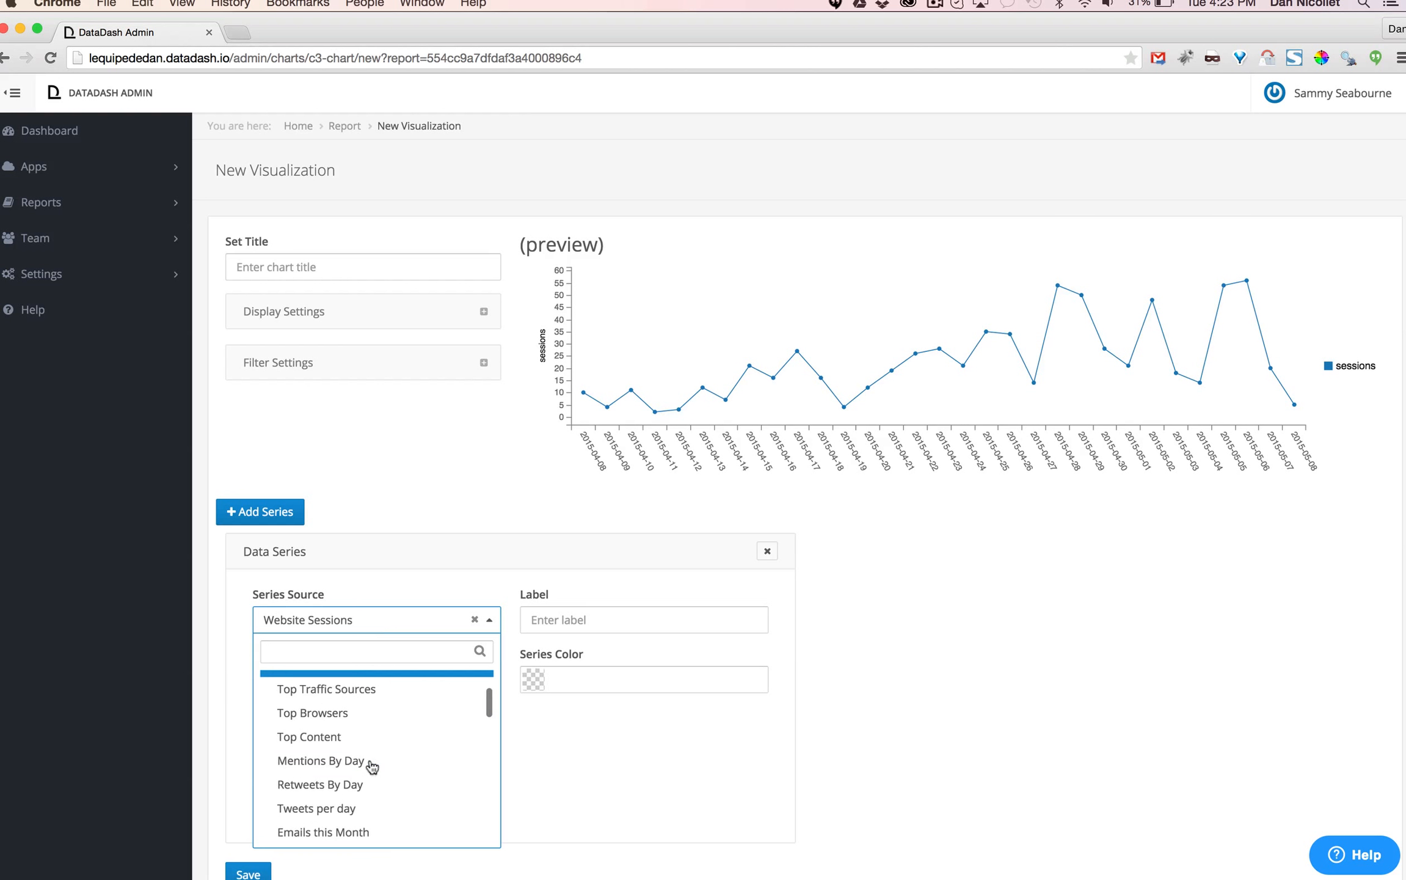
scroll(373, 766, "down", 5)
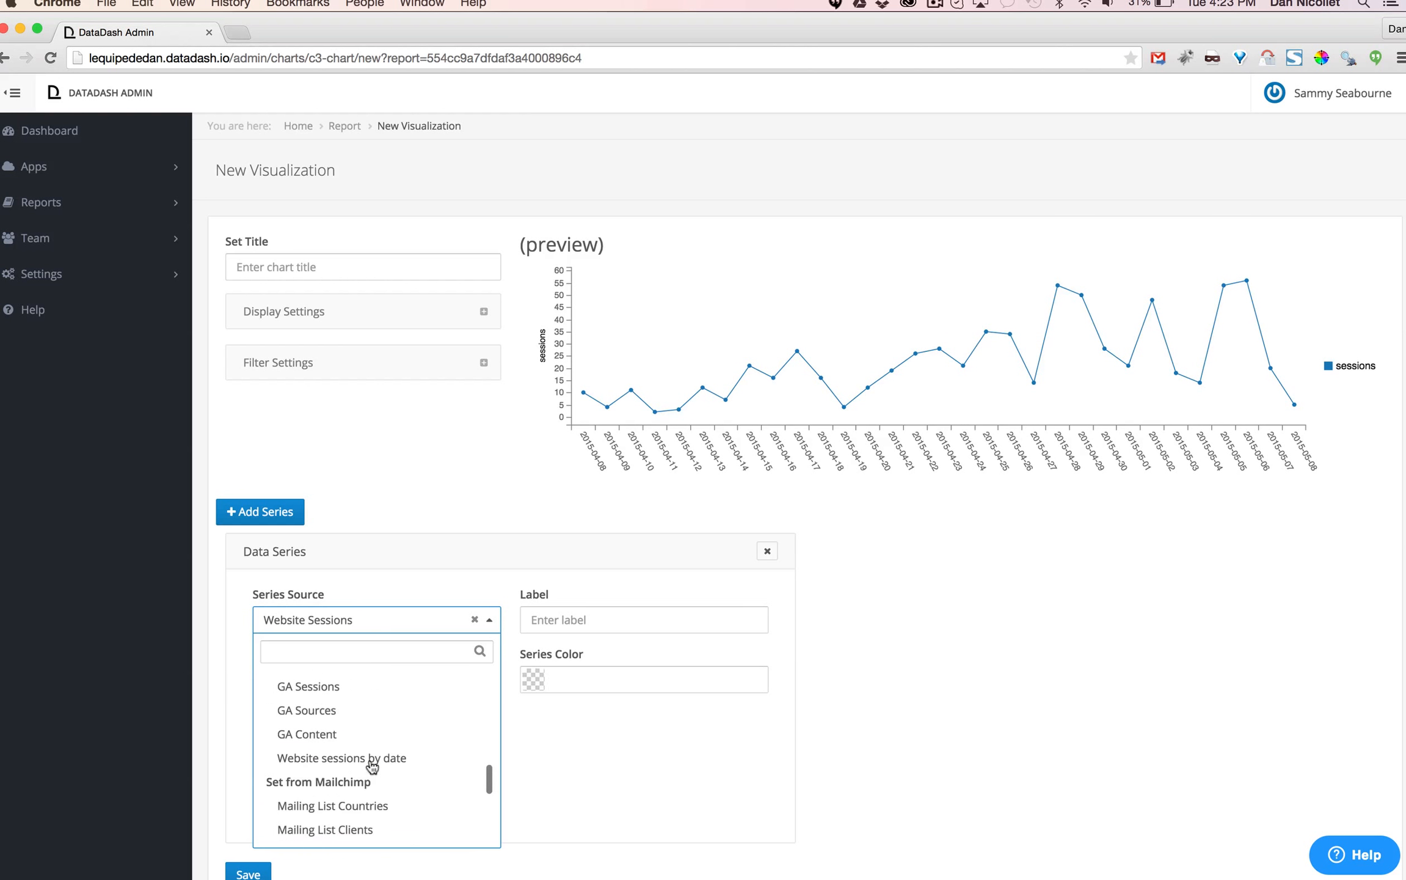
left_click(373, 711)
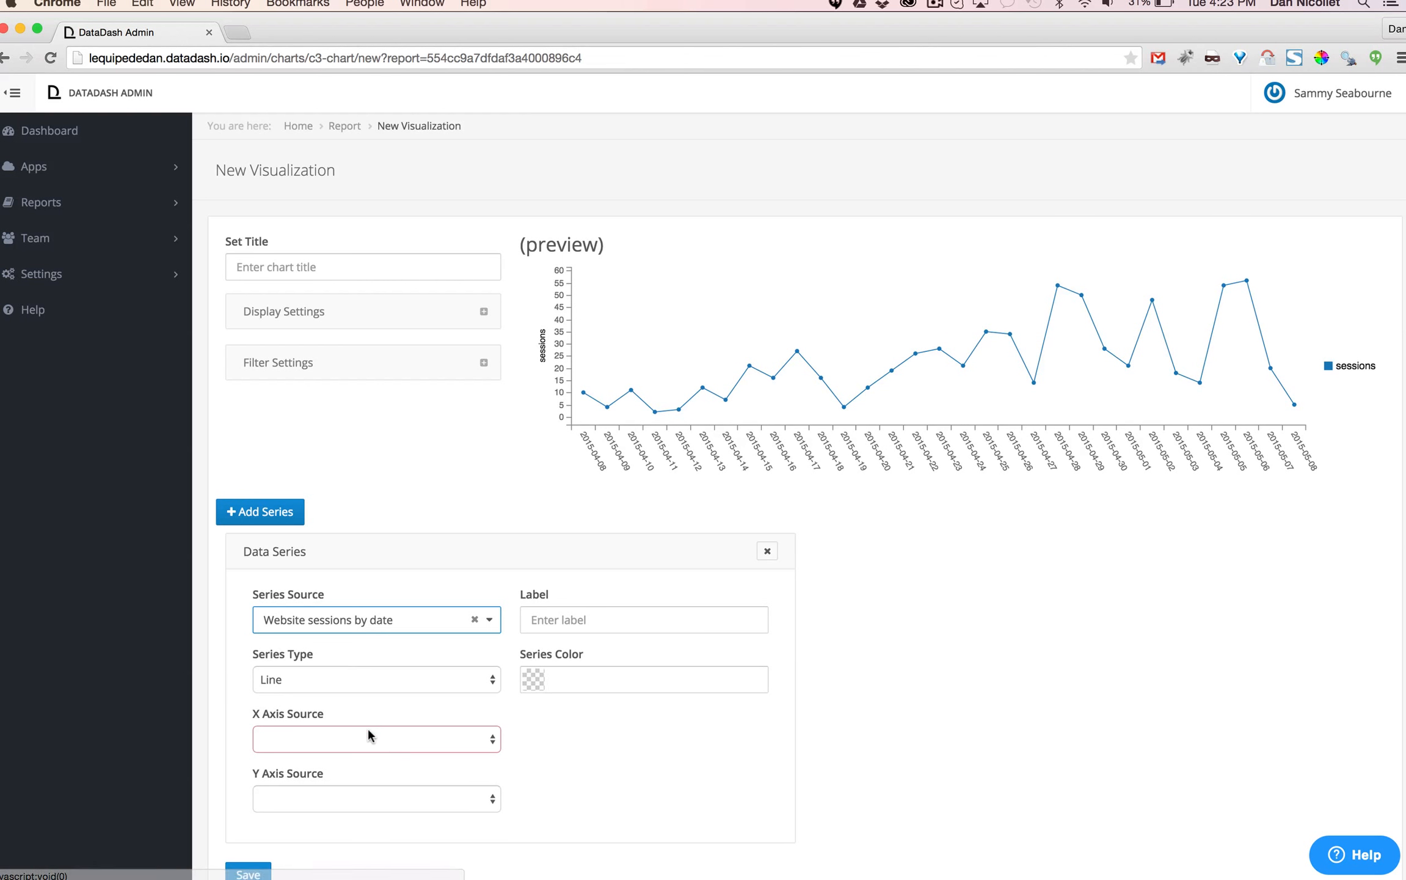
left_click(367, 737)
left_click(362, 753)
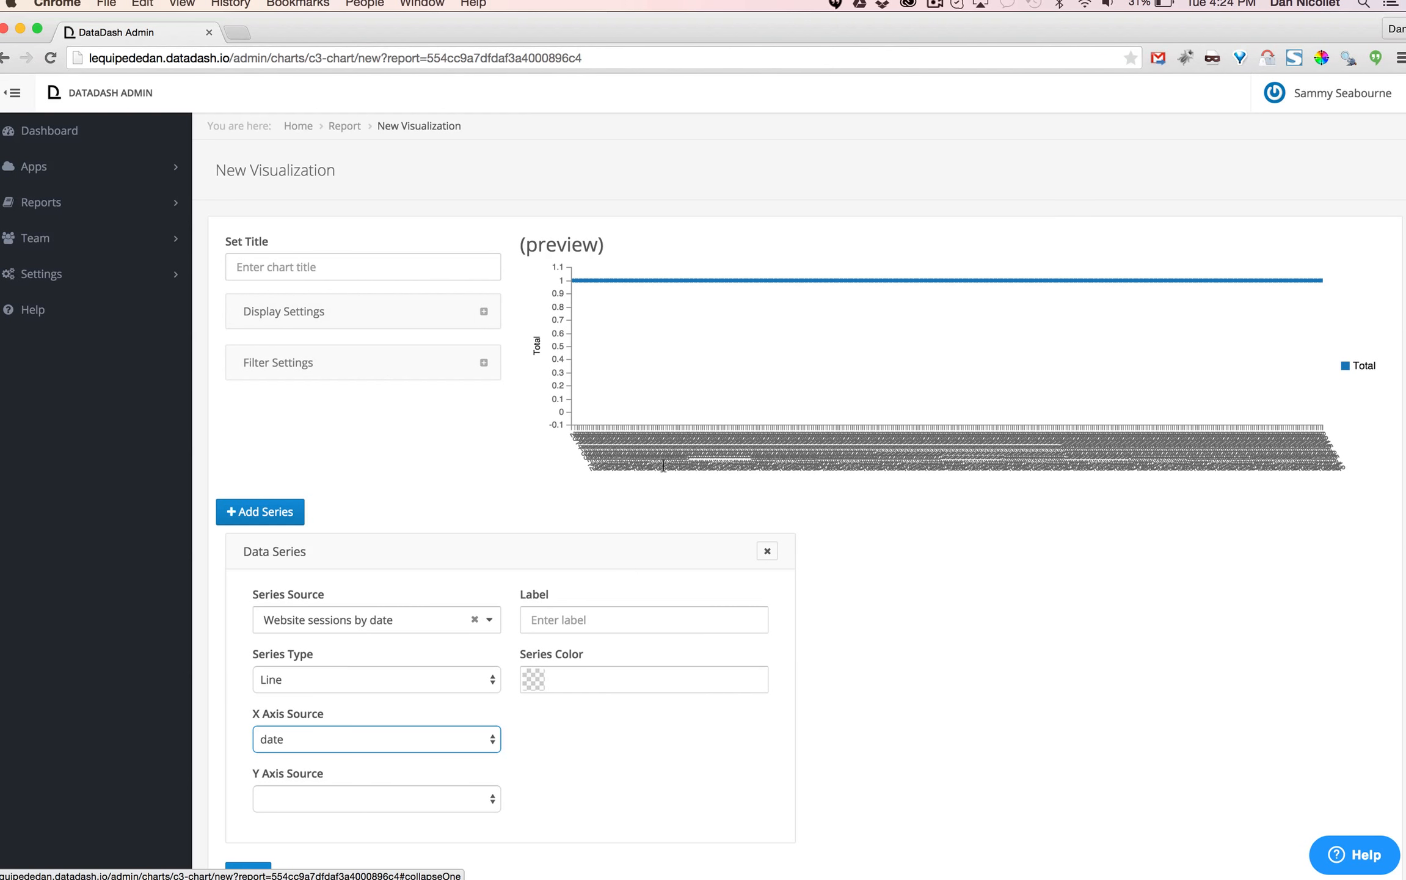
Set the number of labels to show to 60 in the chart's display settings, leaving the X-axis label height on Auto.
left_click(485, 313)
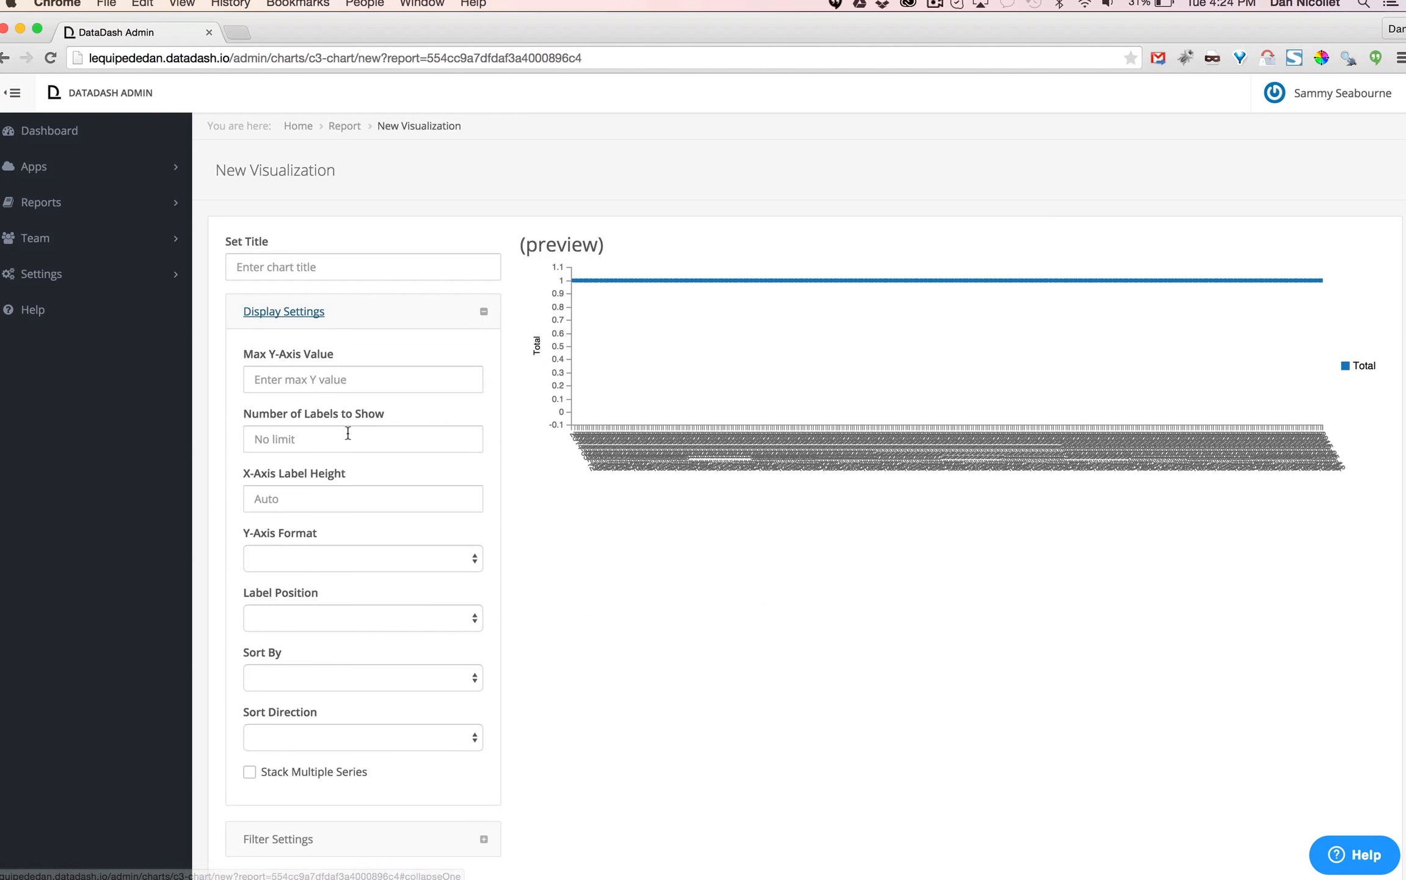
left_click(333, 503)
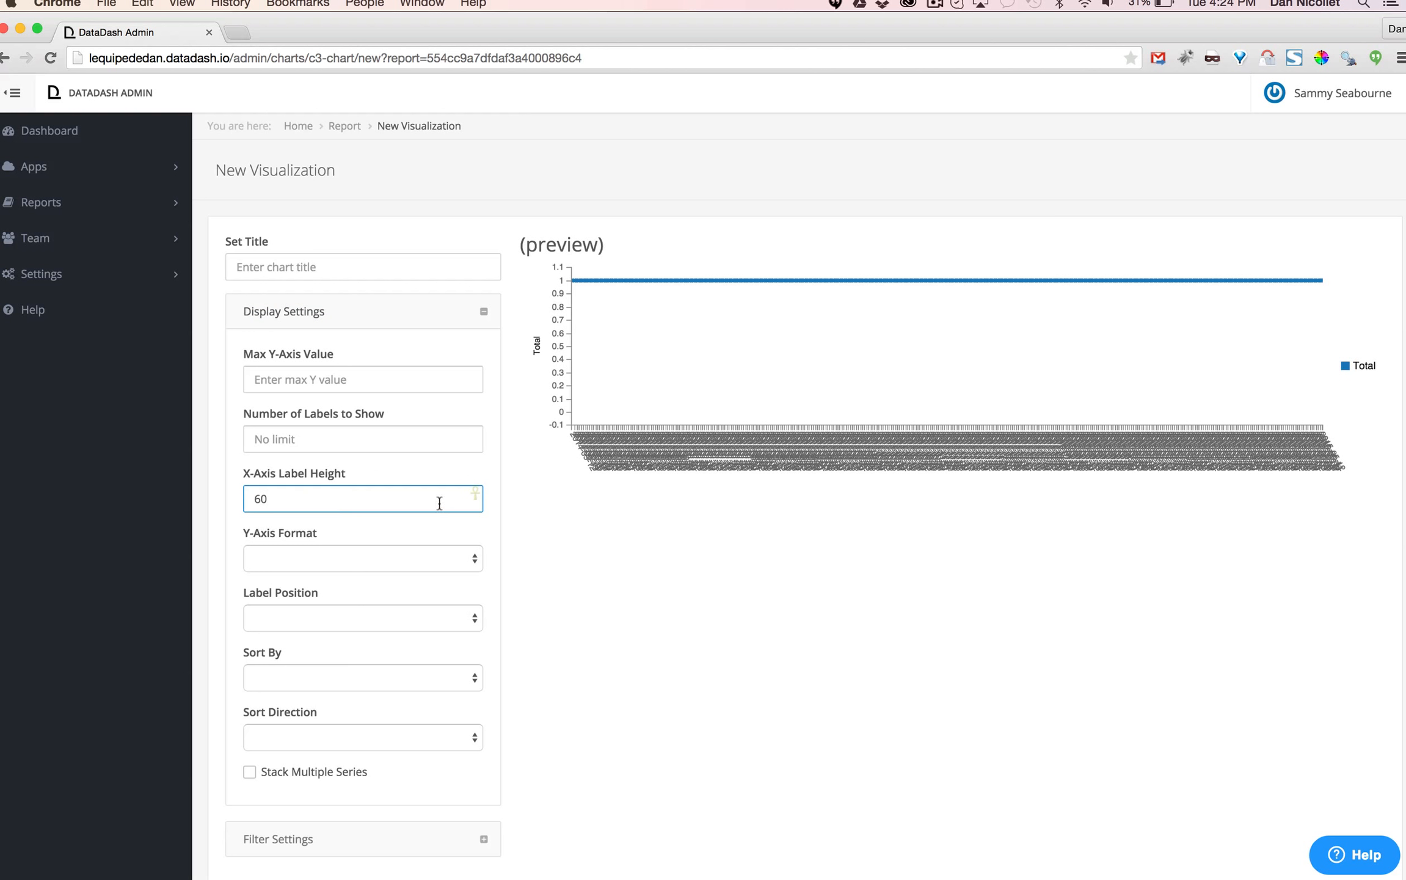
key("super+a")
key("BackSpace")
left_click(273, 434)
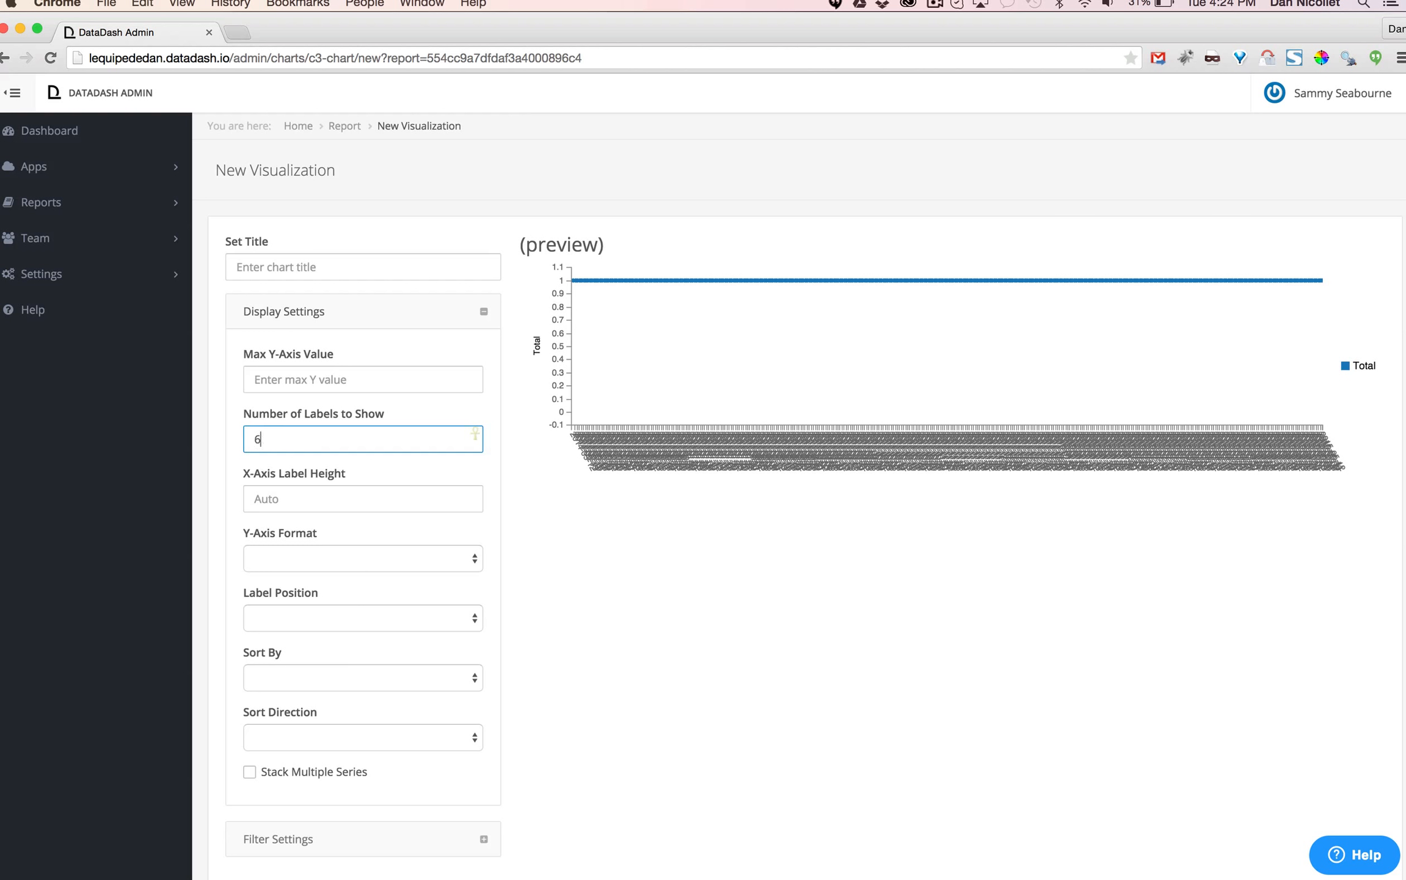
left_click(431, 373)
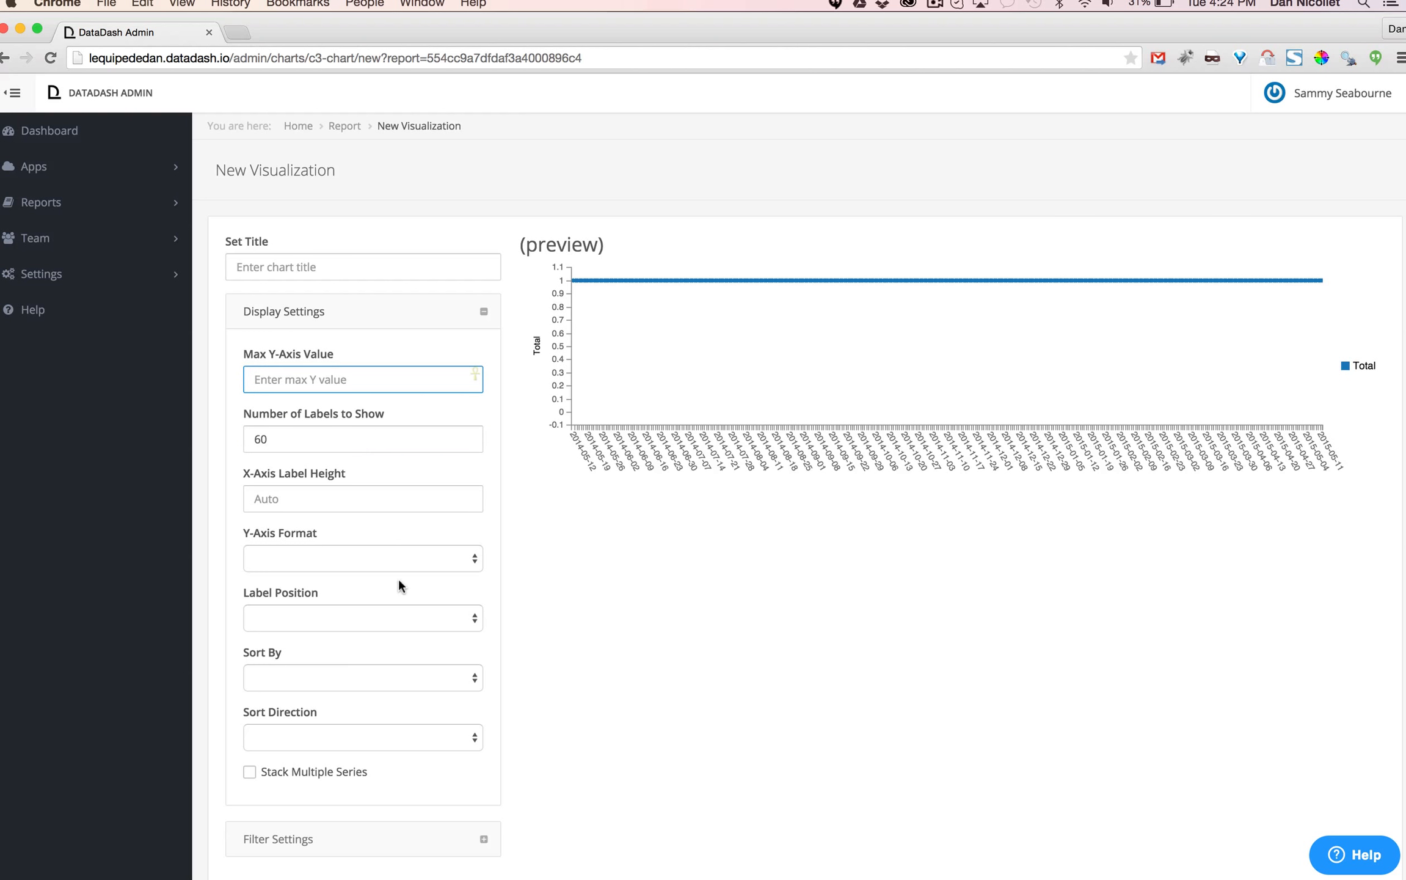
Set the Y axis source of the Website sessions by date series to sessions.
scroll(399, 585, "down", 6)
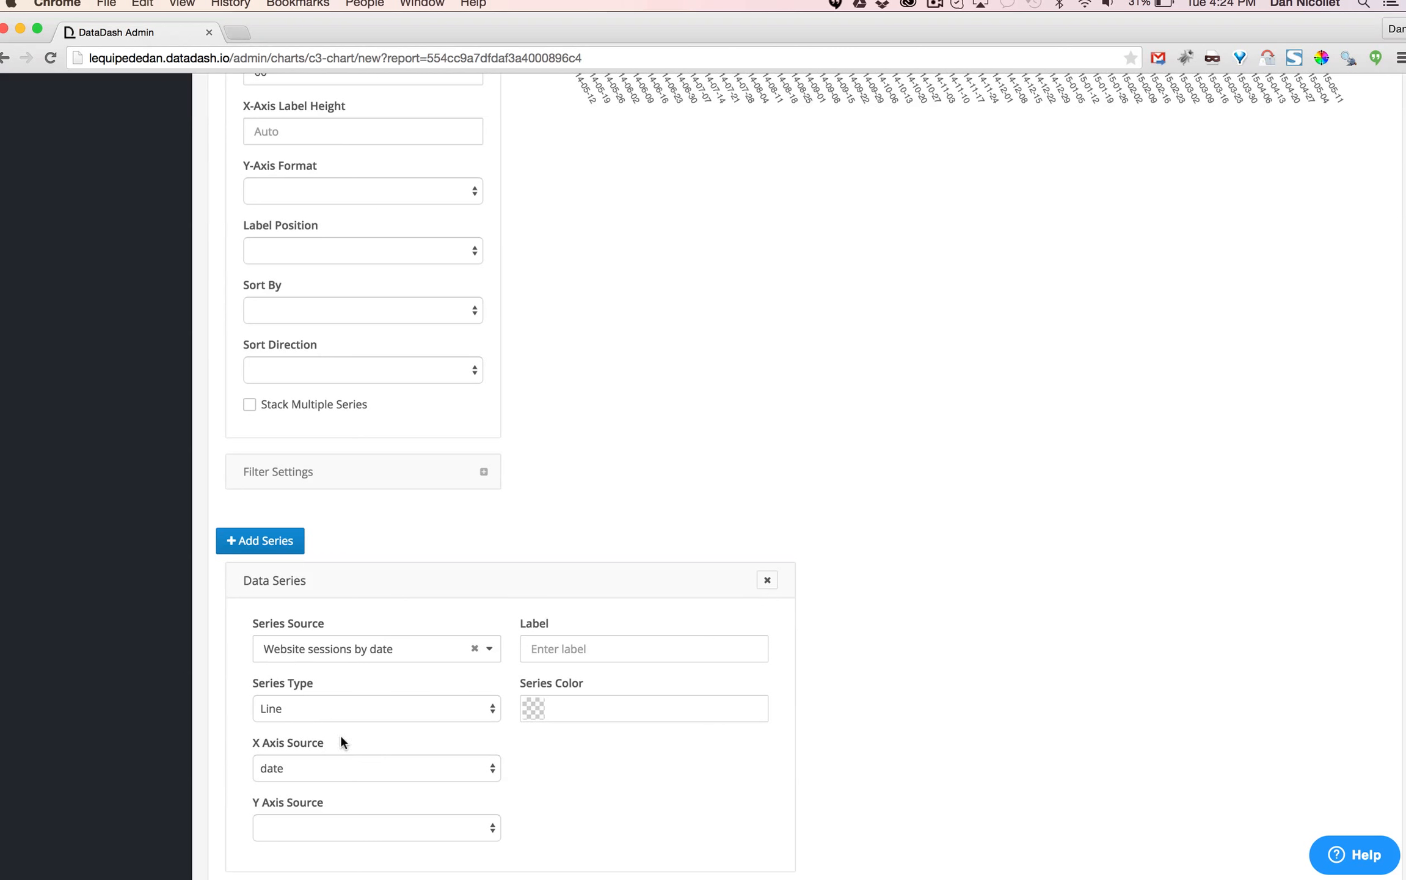
left_click(339, 830)
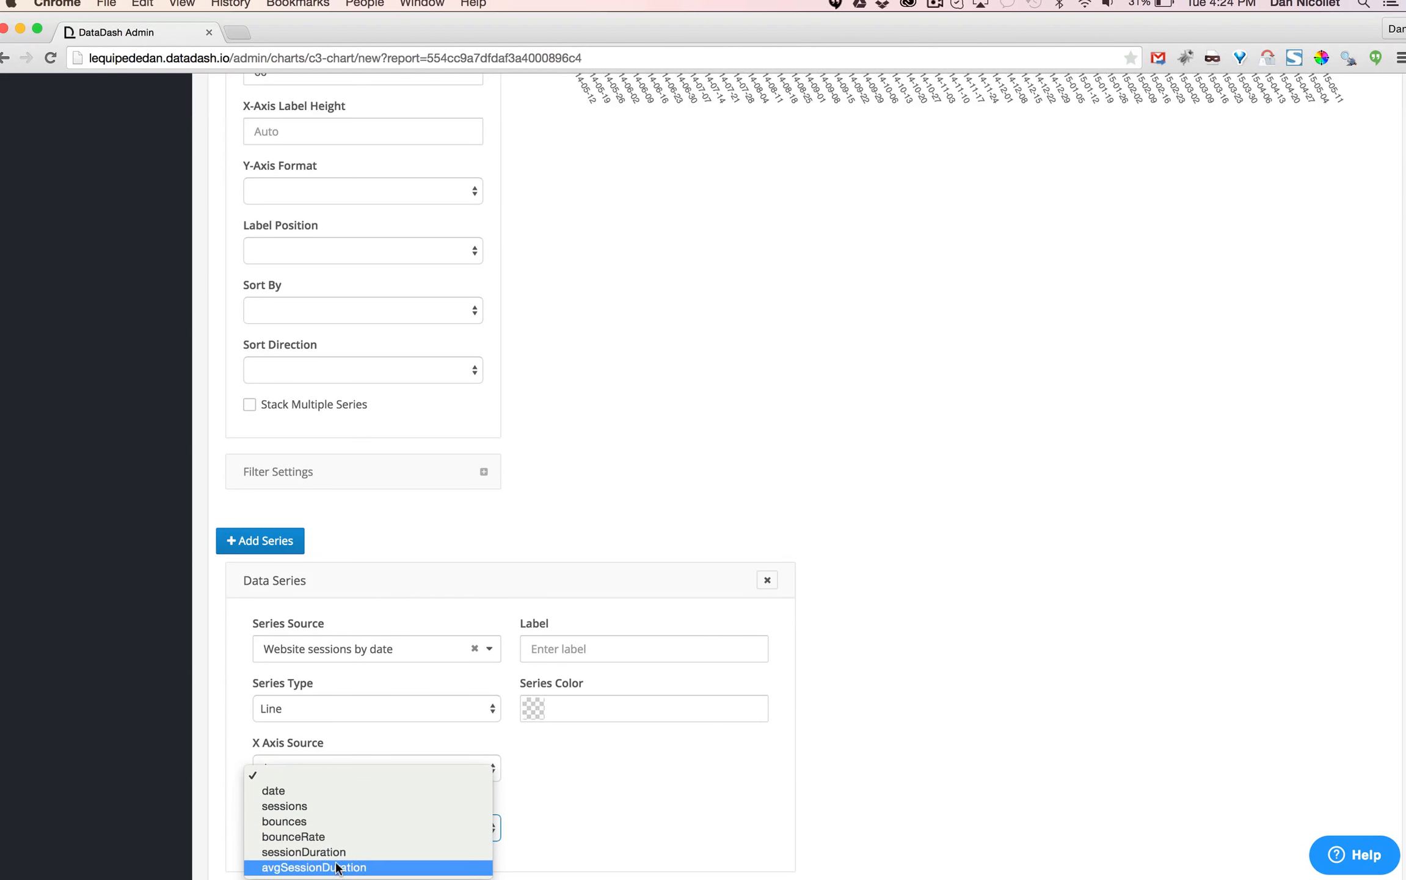
left_click(329, 802)
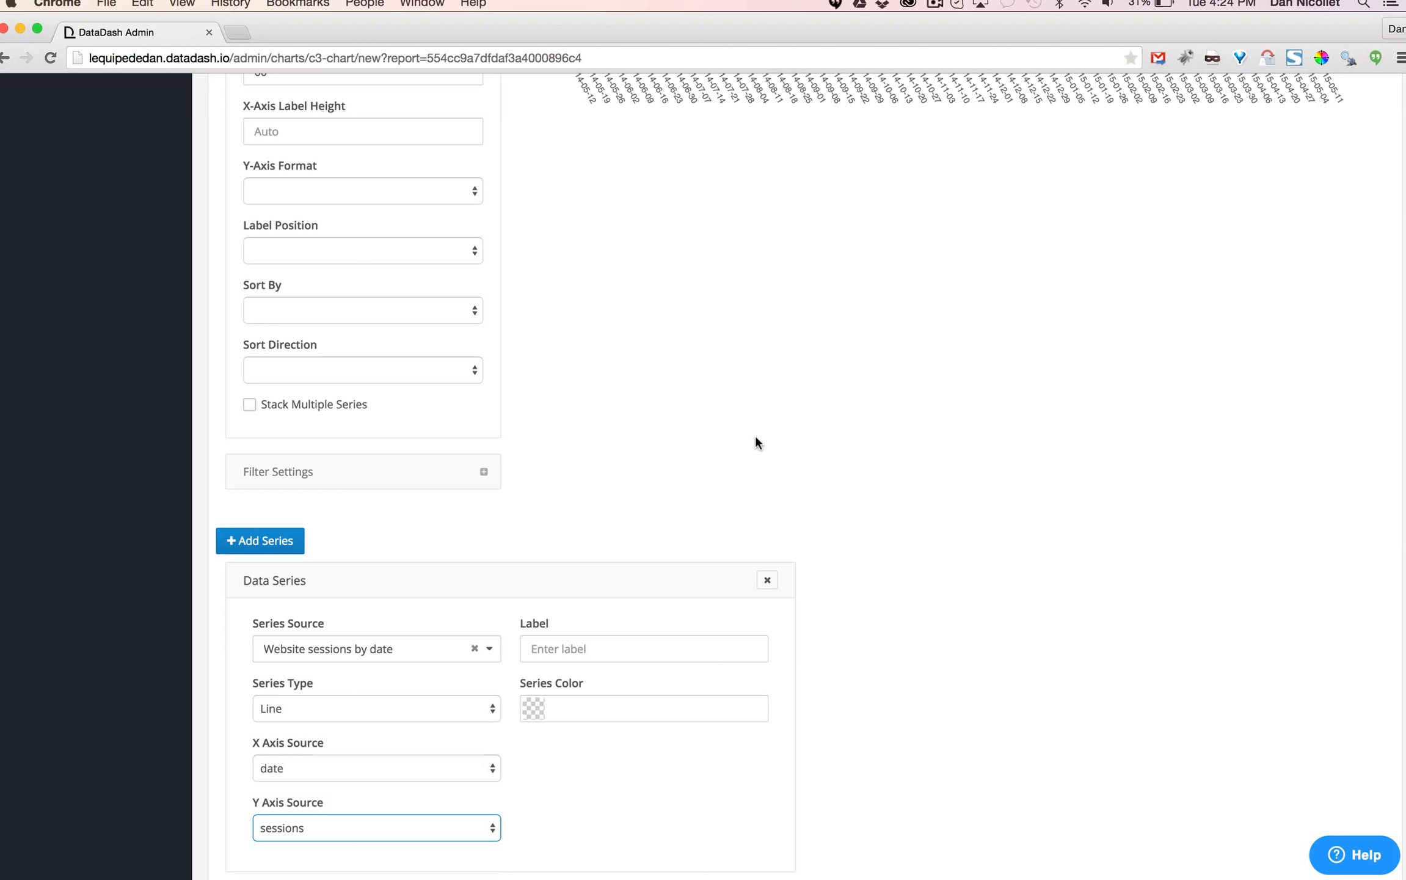
scroll(755, 434, "up", 6)
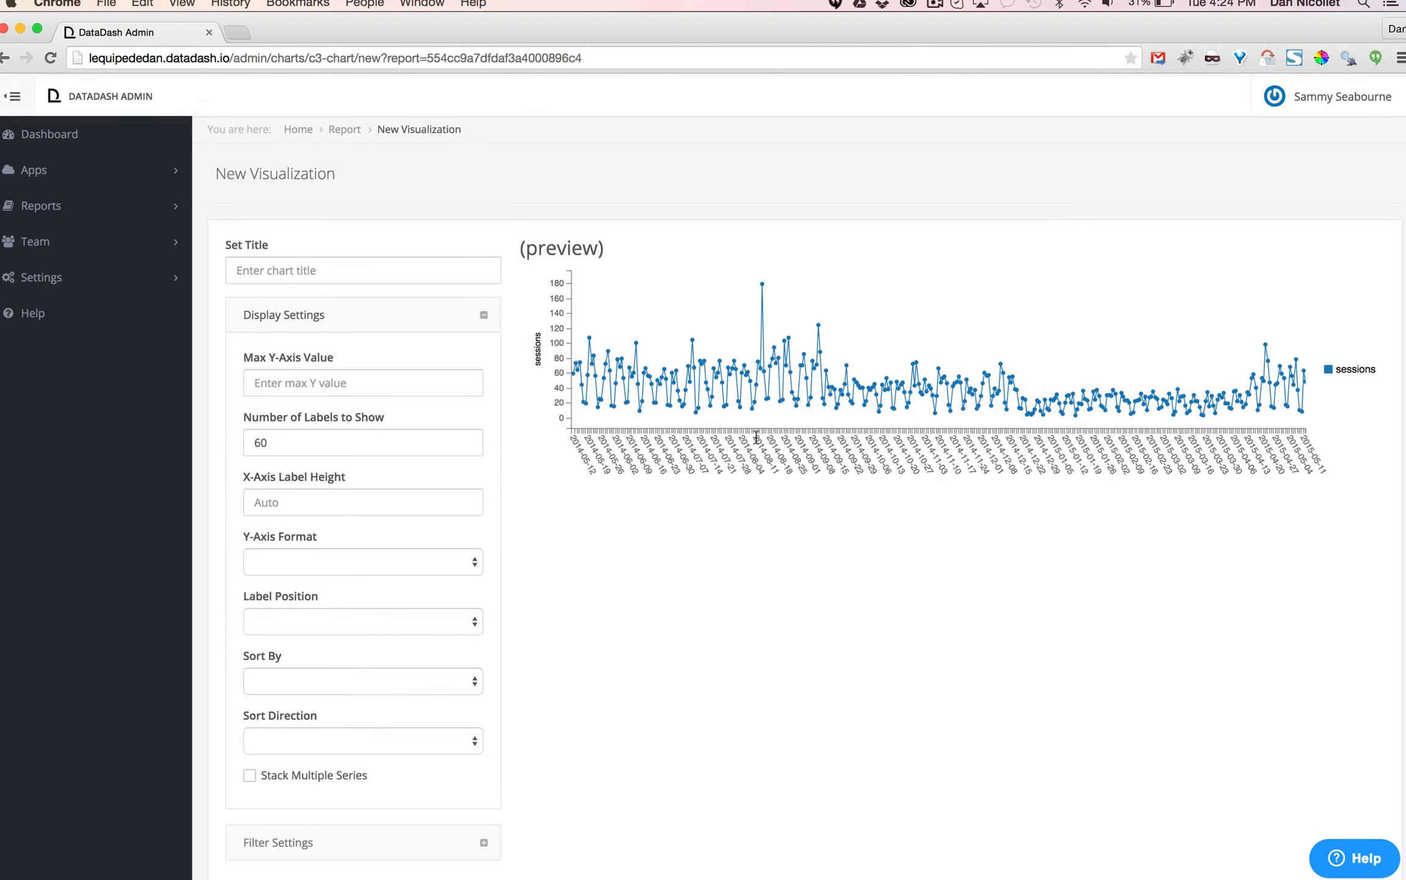
Collapse the display settings and set the chart's filter type to Date.
left_click(468, 314)
left_click(424, 363)
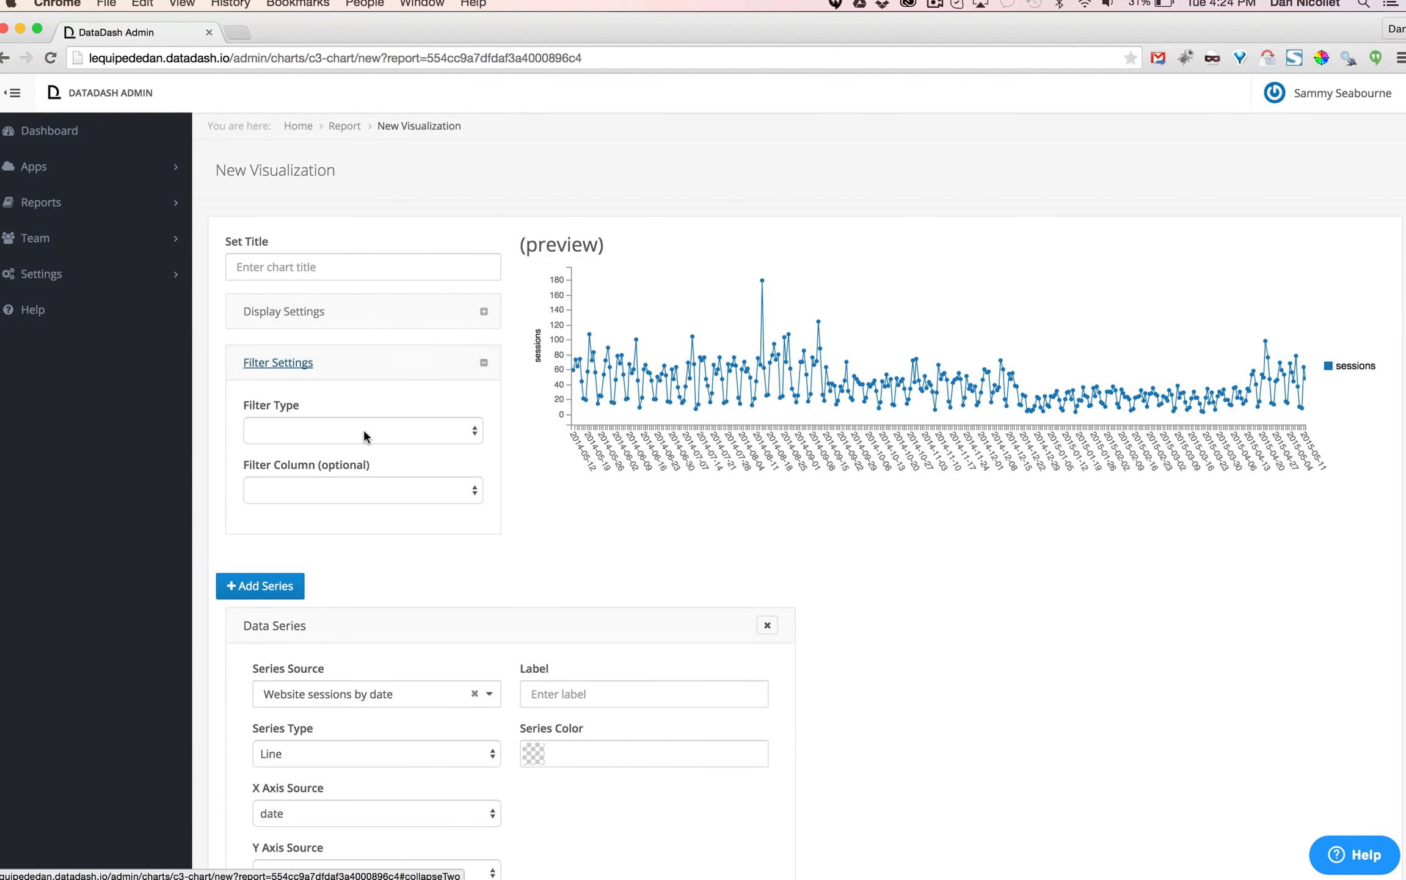
left_click(363, 432)
left_click(361, 445)
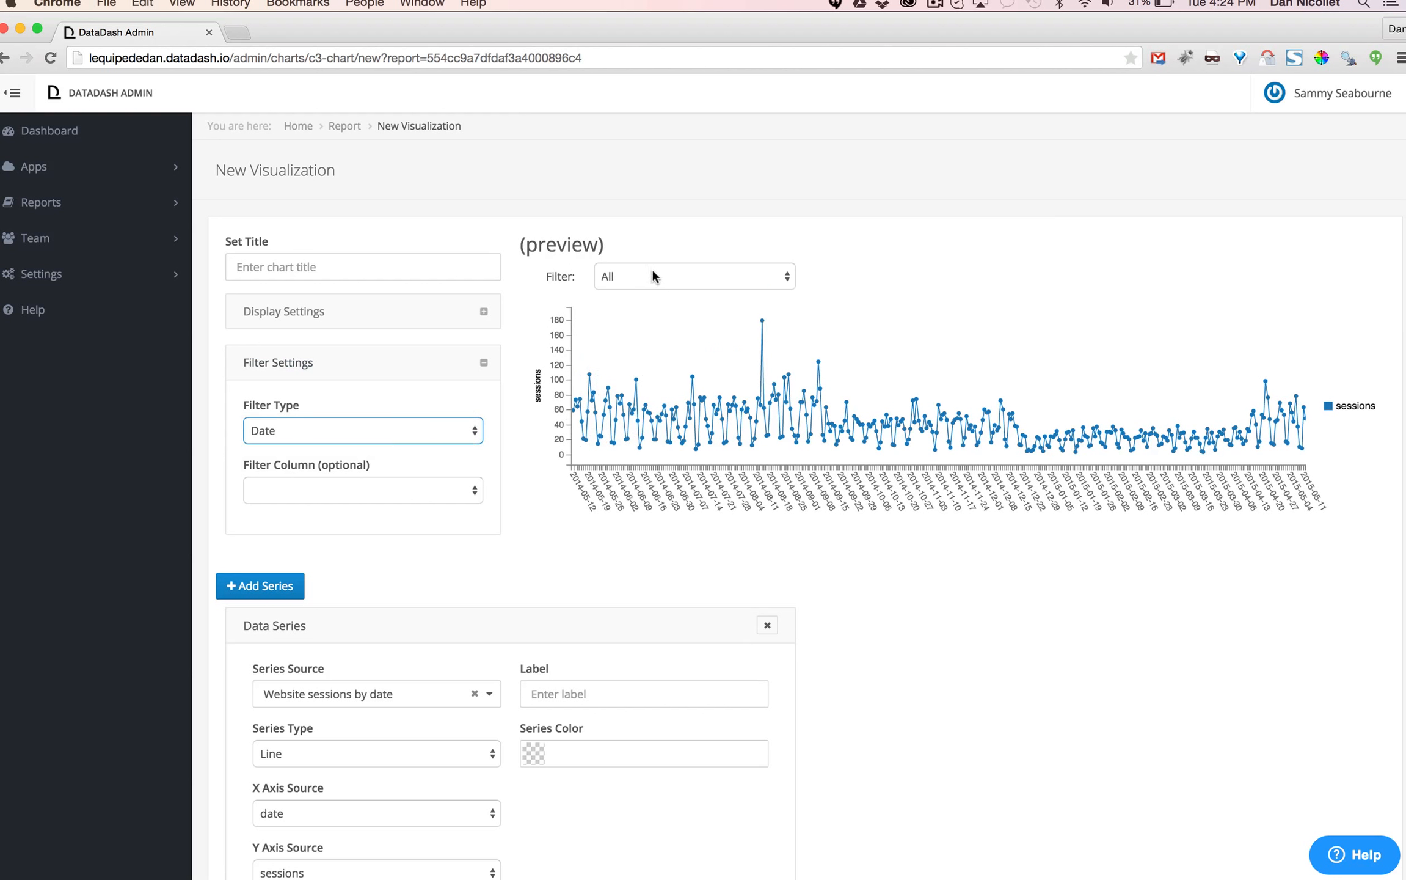
Preview the chart filtered to within the last 90 days and within the last 365 days.
left_click(710, 282)
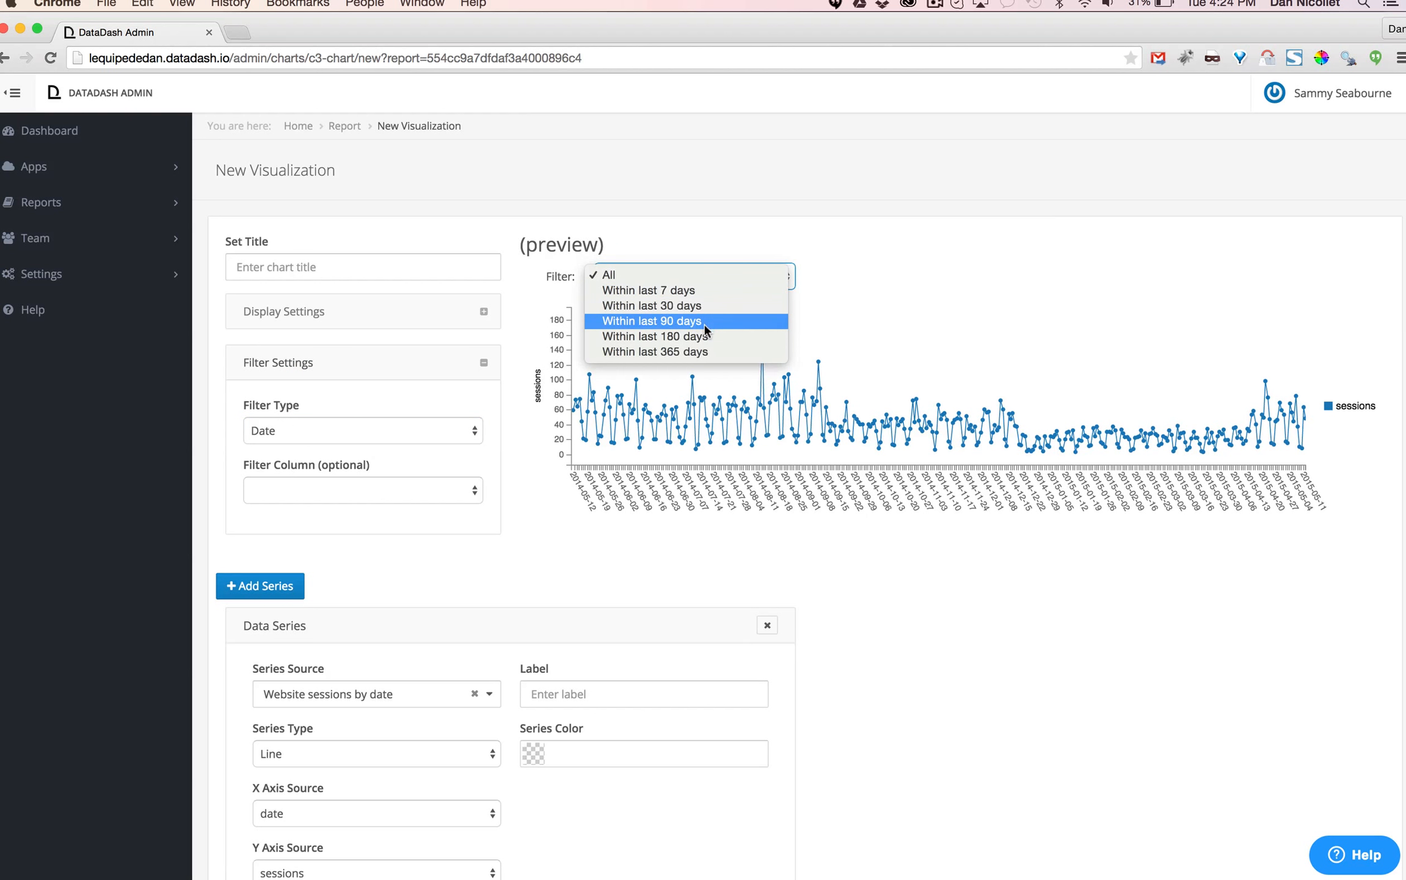
key("Escape")
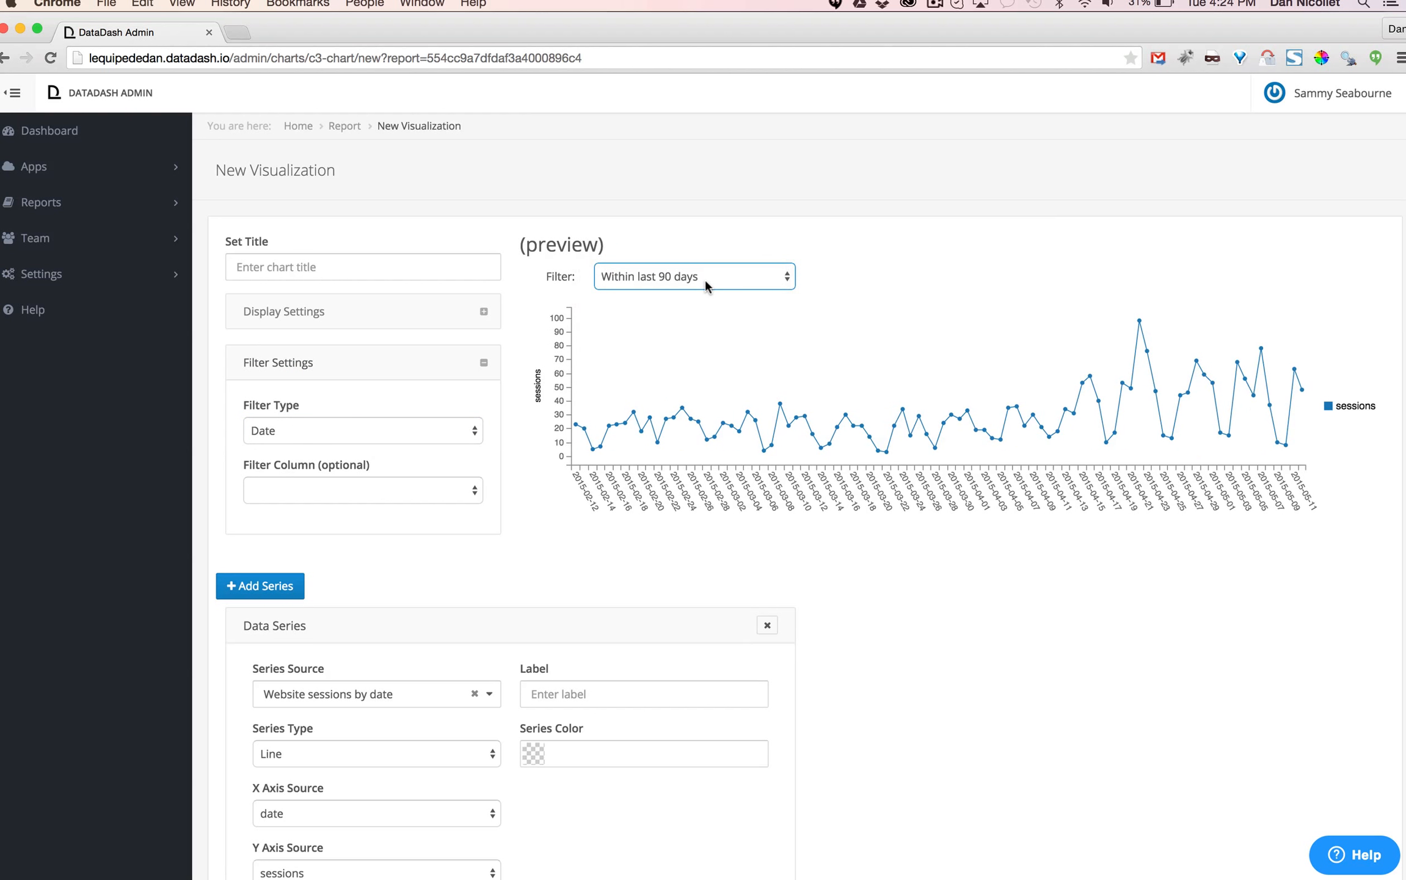
left_click(706, 279)
key("Escape")
Add a second data series with Mailchimp email clicks as its source and Bar as its type.
left_click(272, 588)
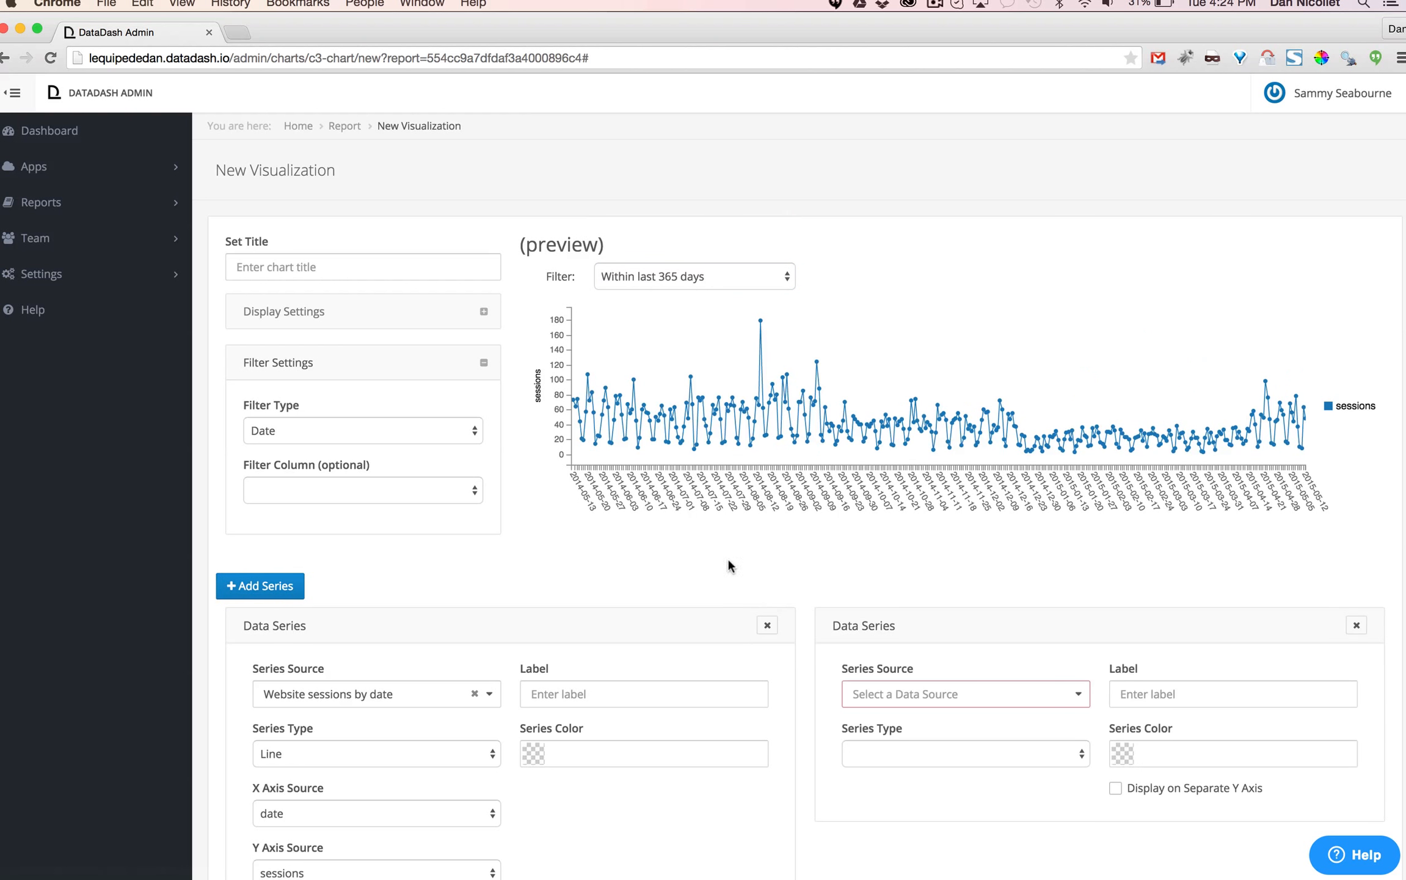
left_click(1017, 694)
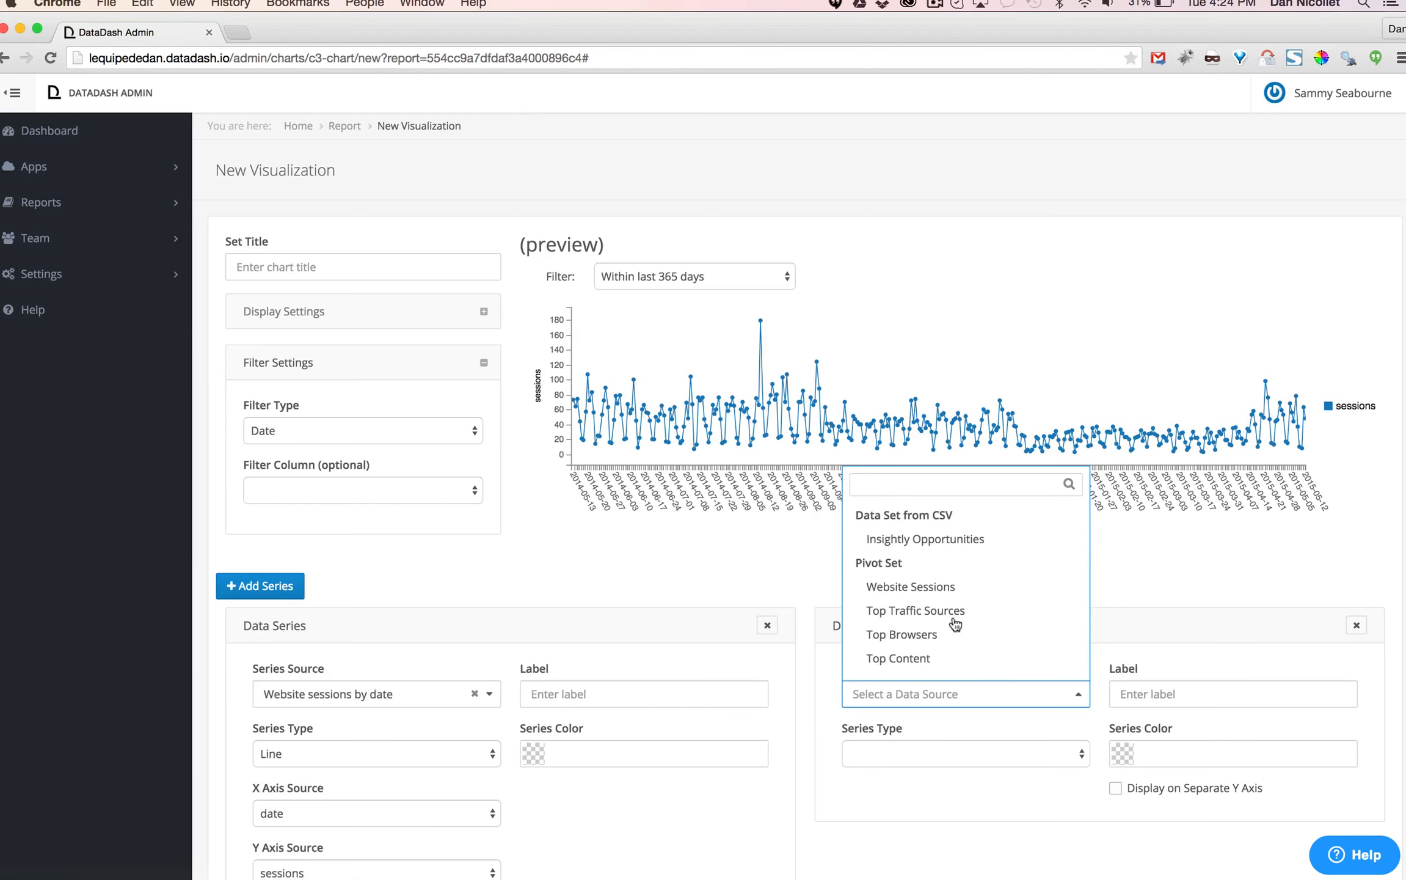
scroll(955, 640, "down", 10)
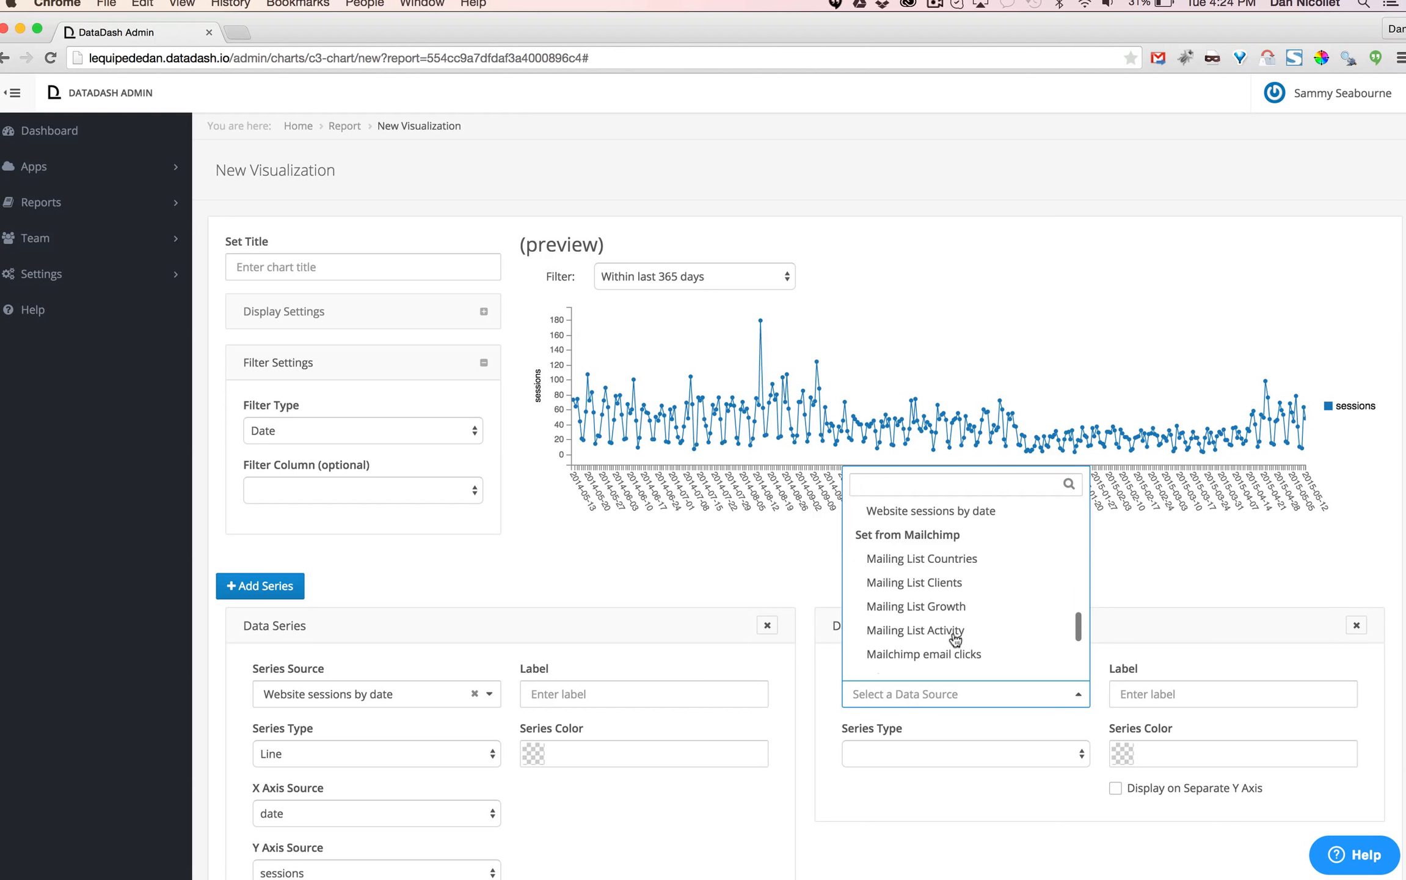
left_click(947, 655)
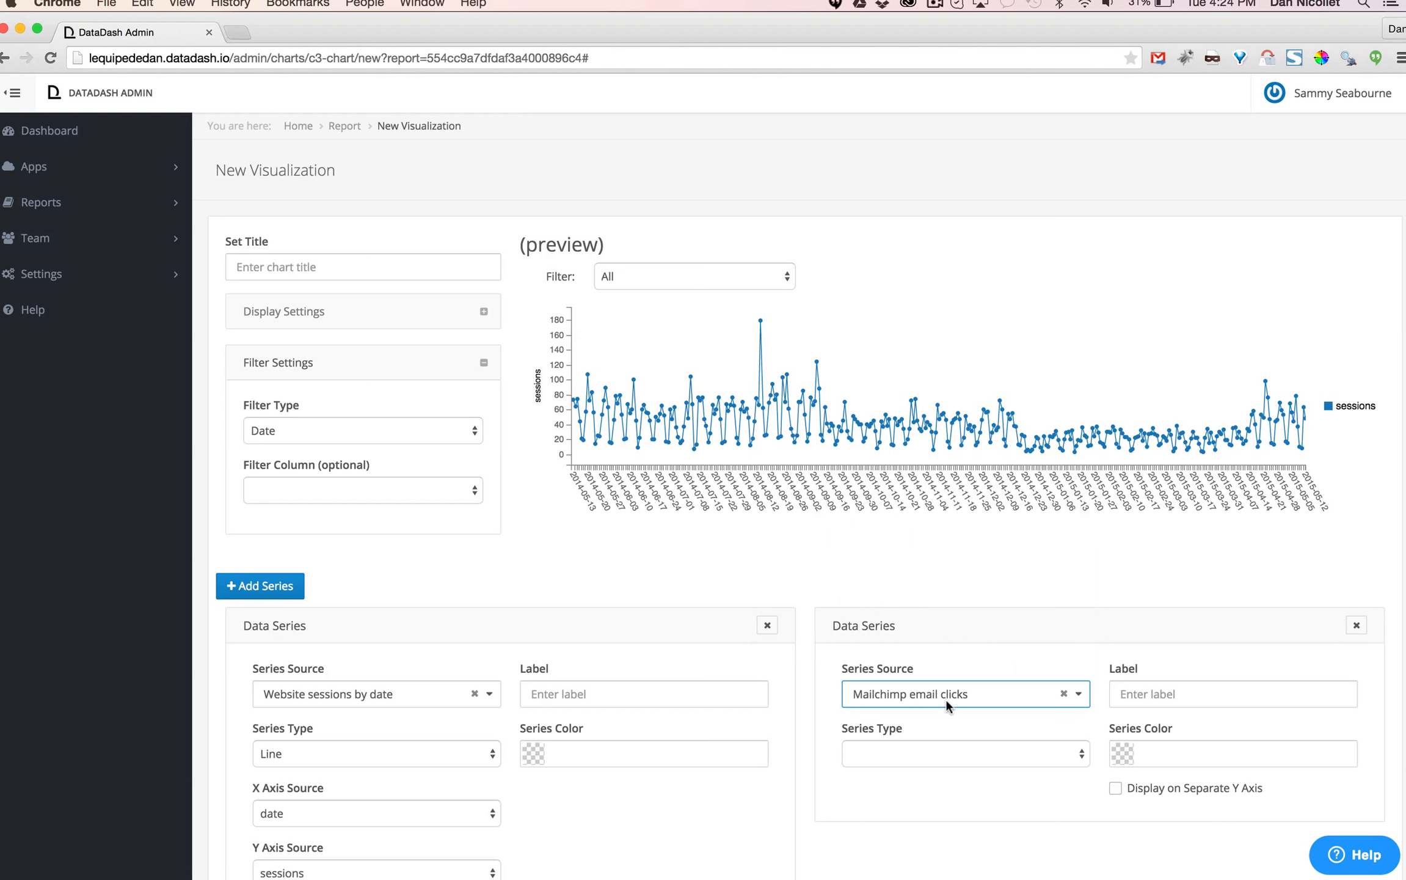
left_click(914, 755)
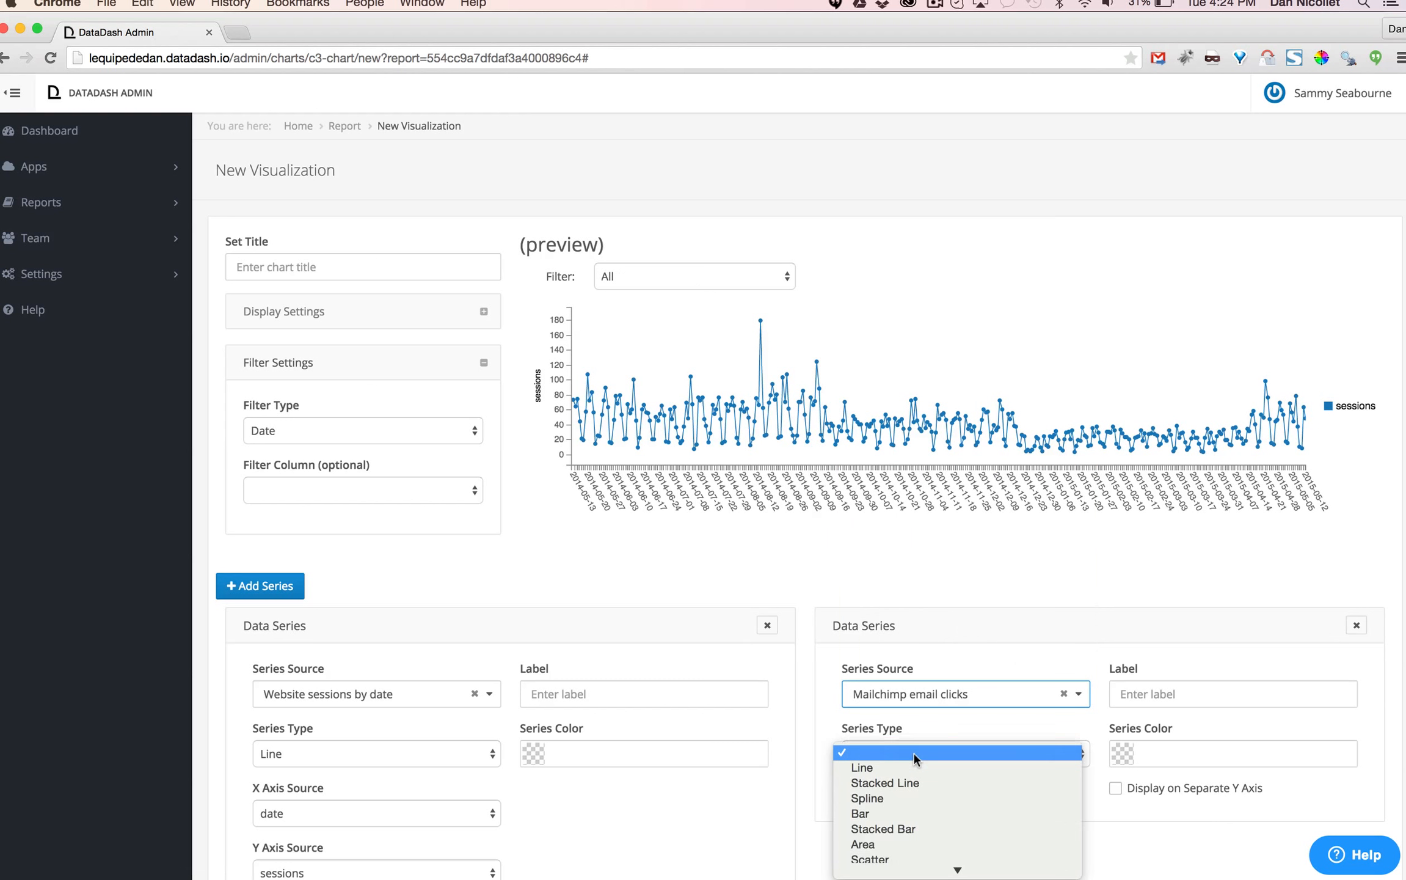
left_click(898, 811)
Set the Mailchimp email clicks series' X axis source to send_date and Y axis source to clicks.
scroll(752, 786, "down", 3)
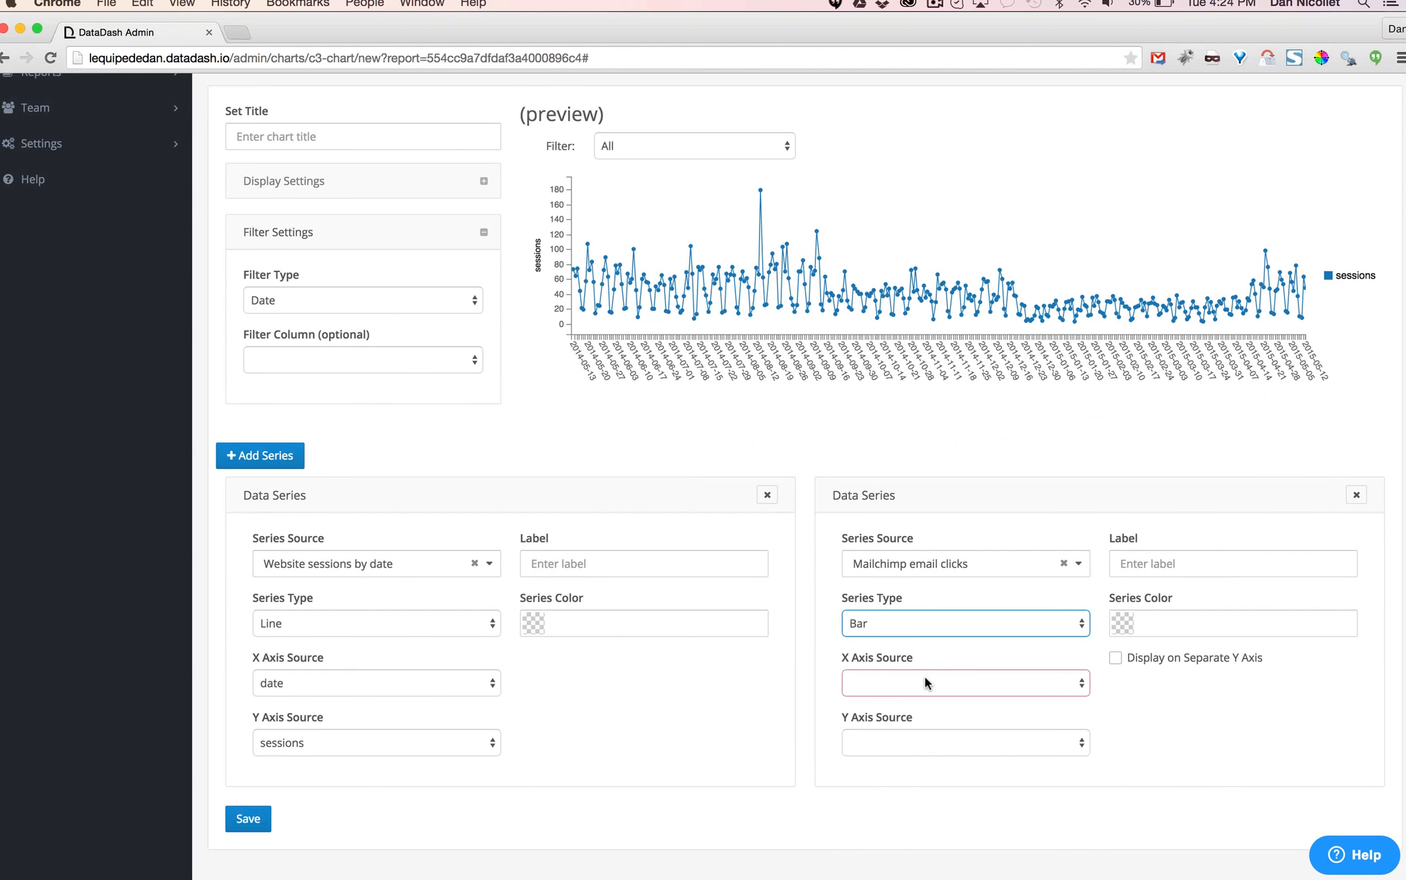
left_click(925, 679)
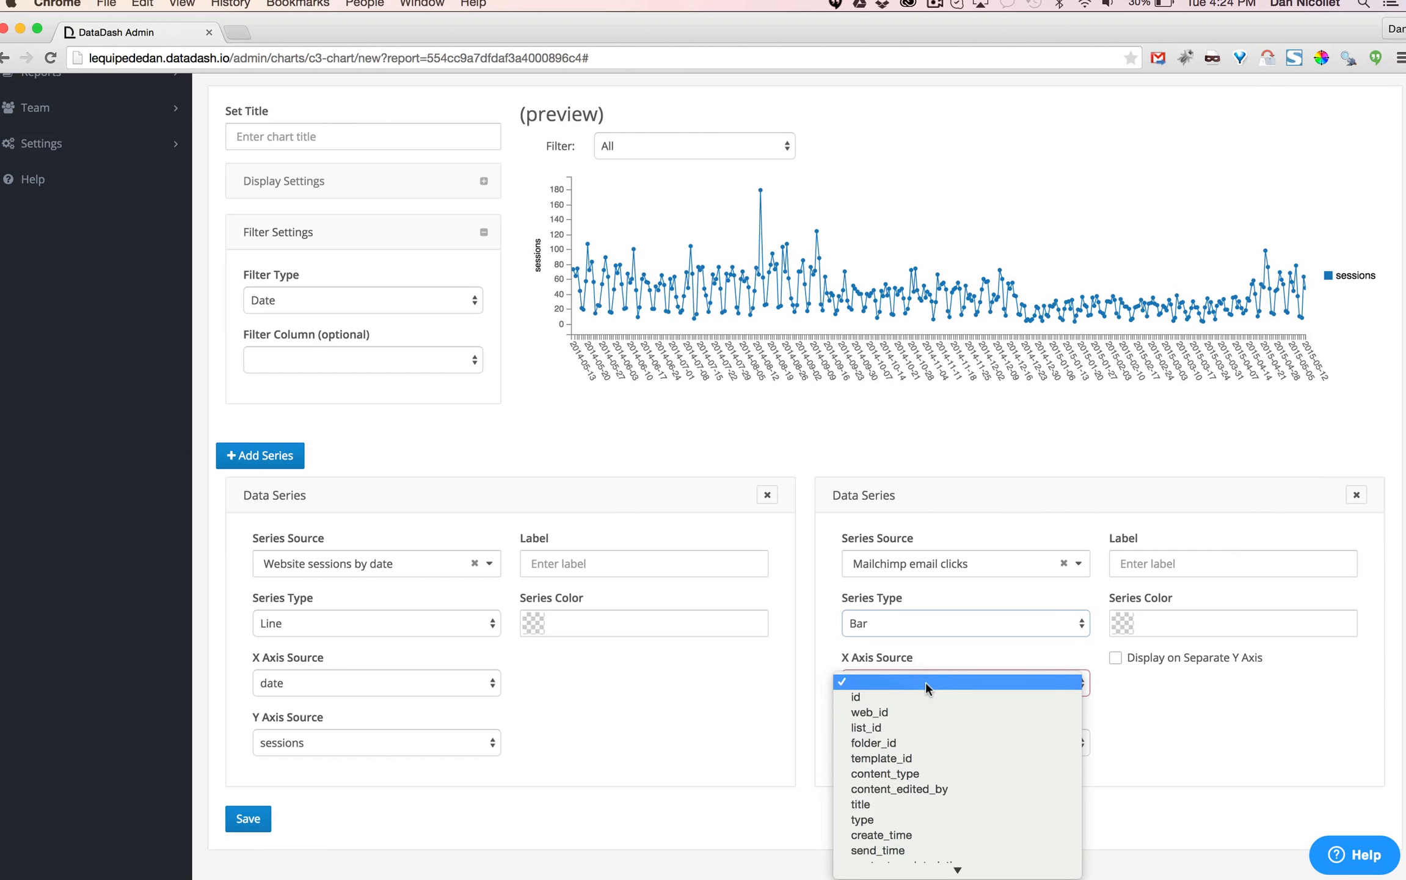
scroll(922, 777, "down", 5)
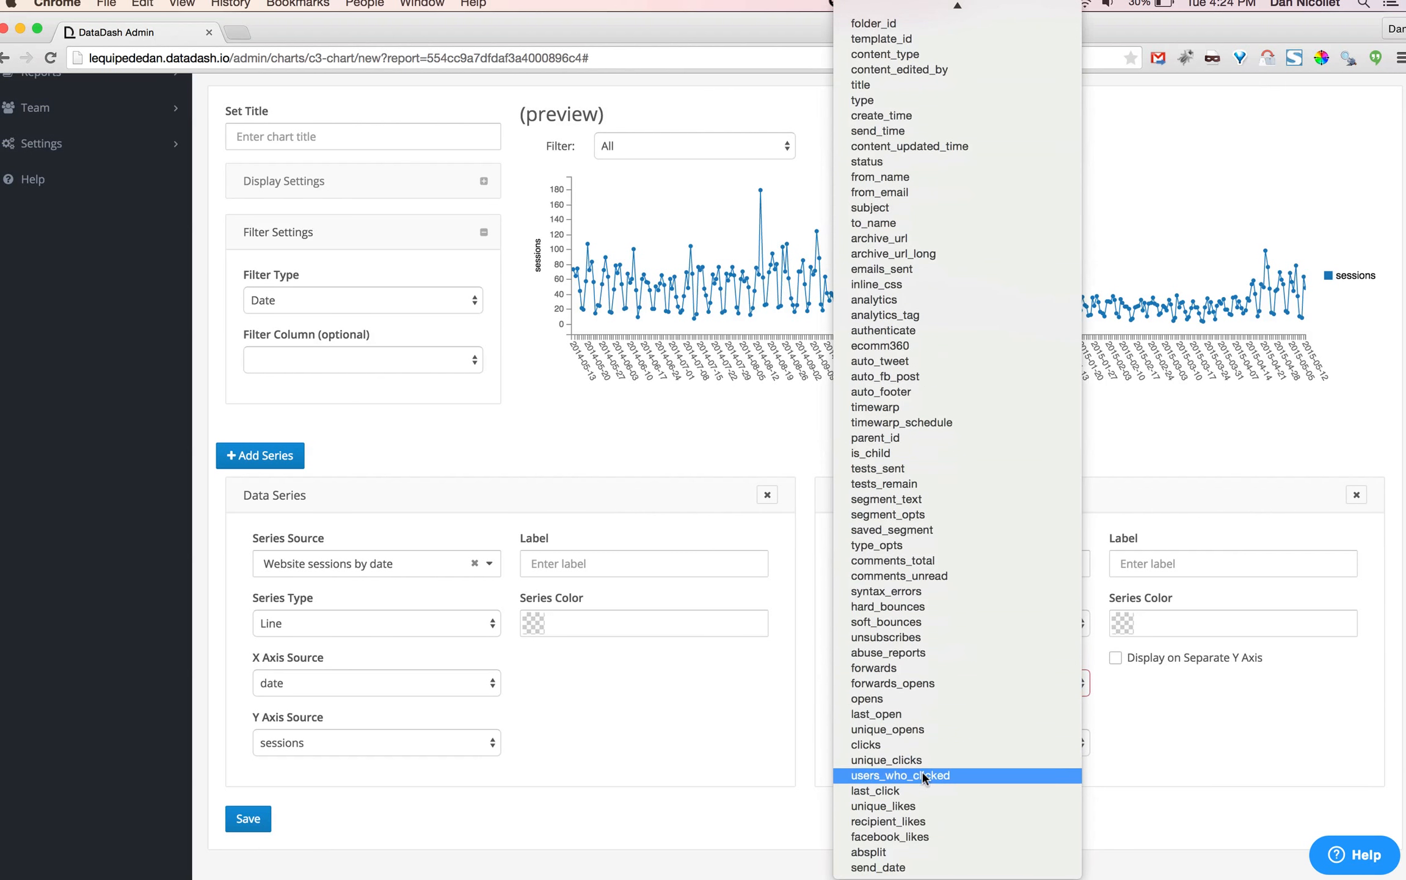
left_click(903, 868)
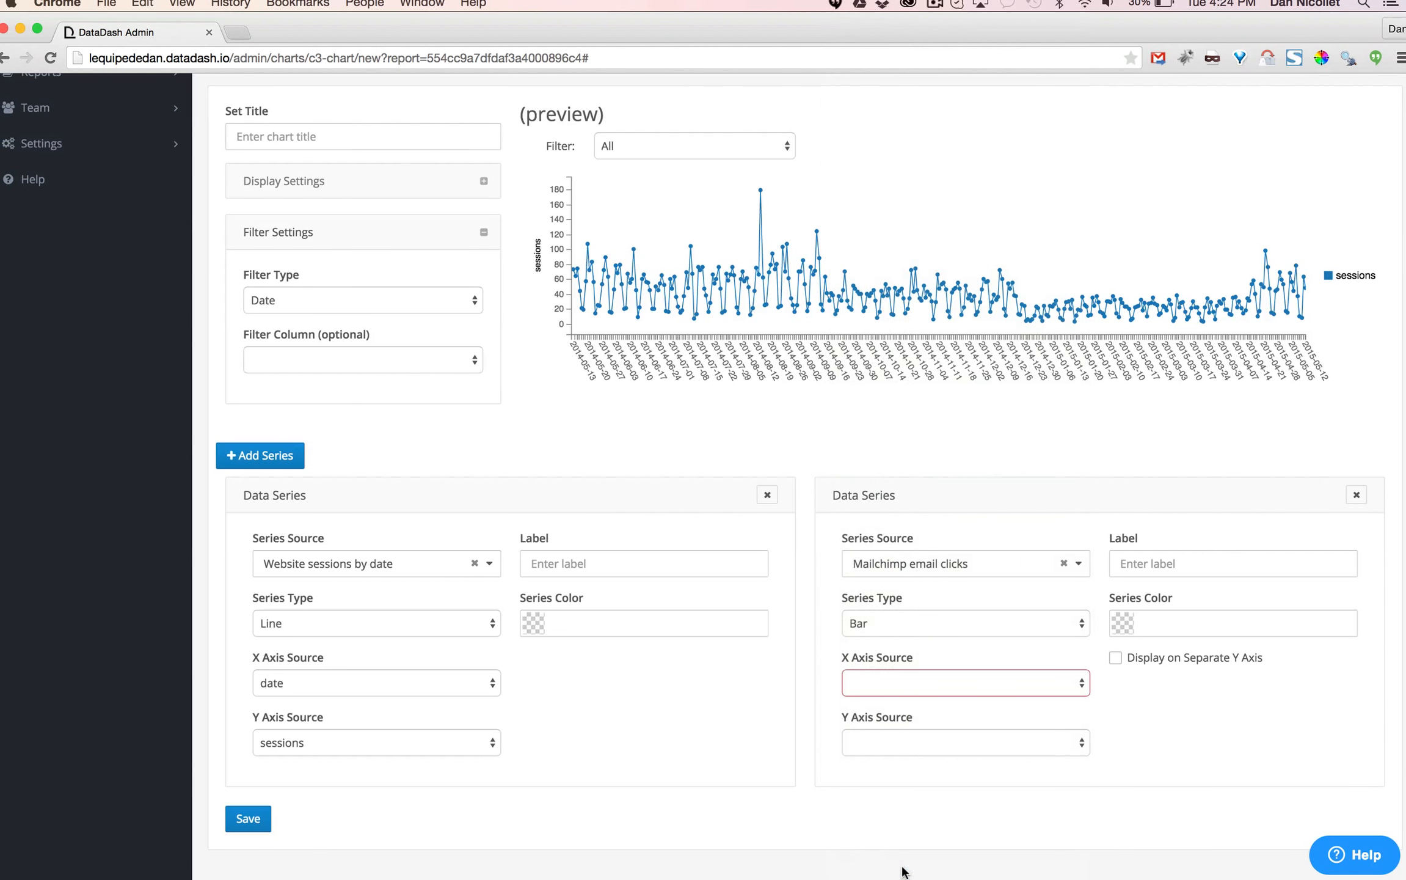
left_click(909, 740)
scroll(928, 809, "down", 5)
scroll(928, 806, "down", 10)
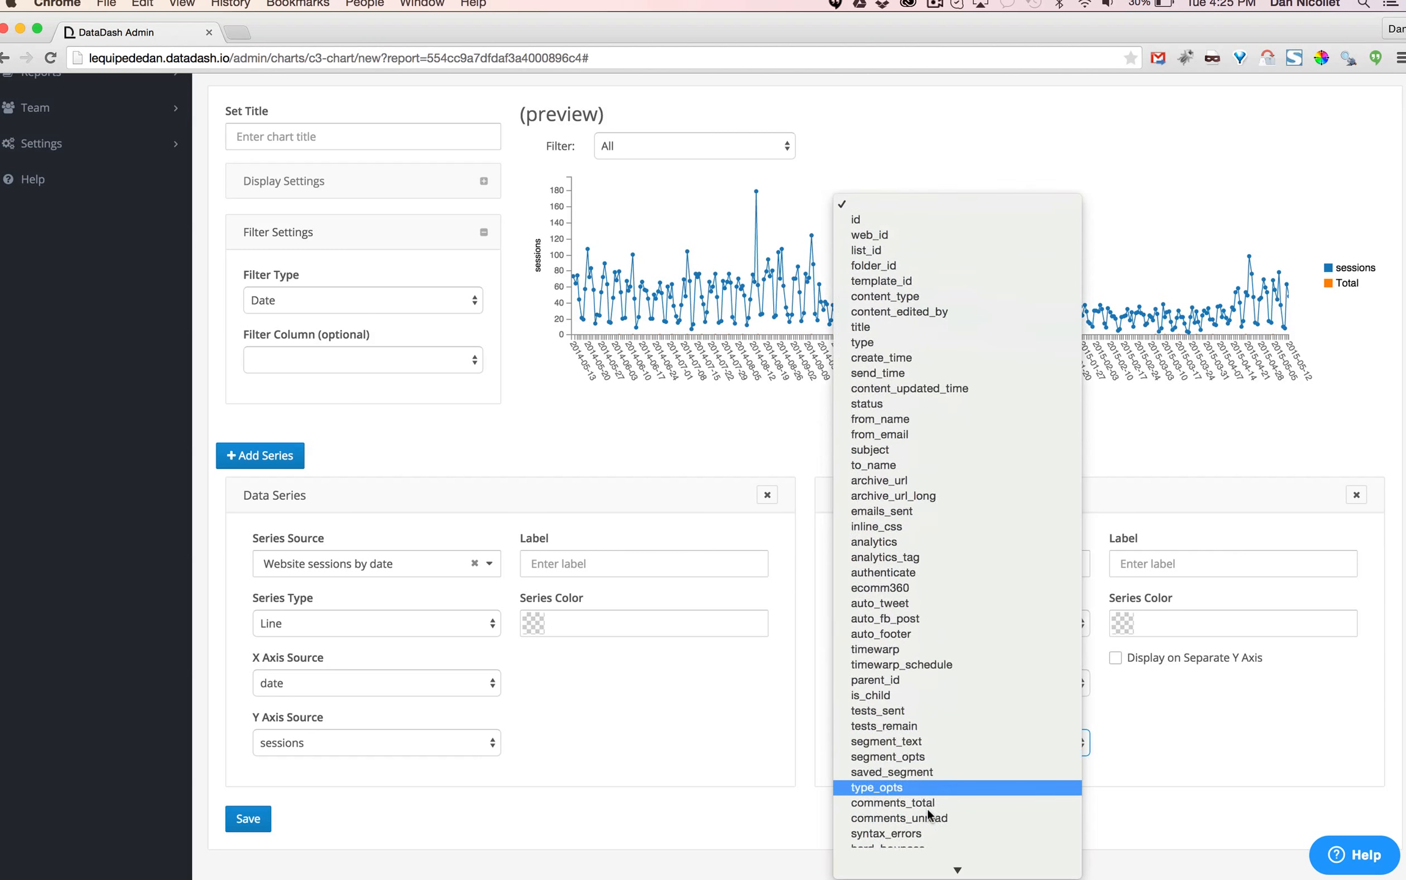
left_click(910, 744)
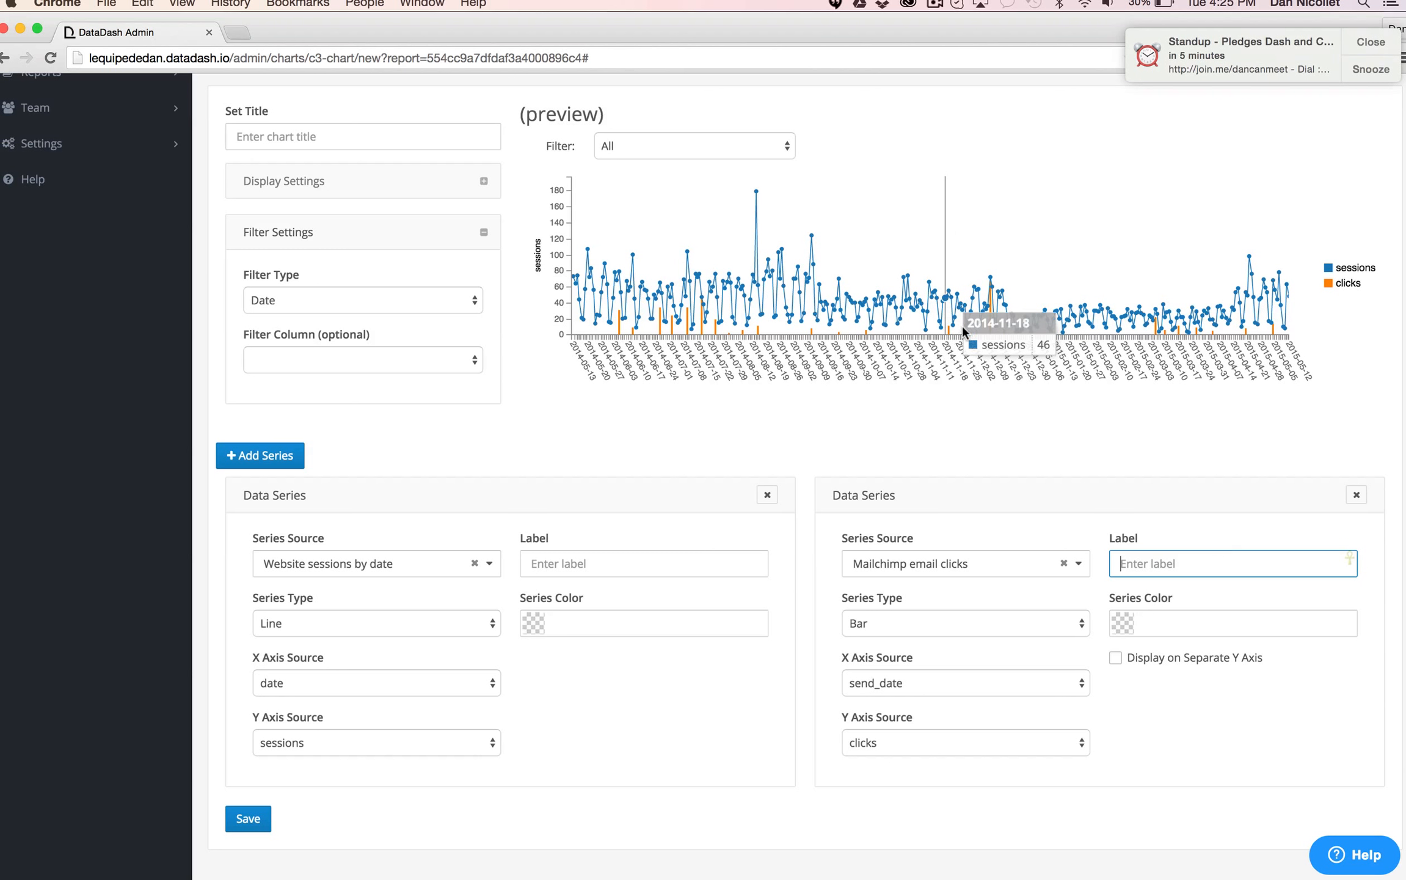
Set the website sessions series color to #2c819e and the Mailchimp email clicks series color to #ff0000.
left_click(633, 621)
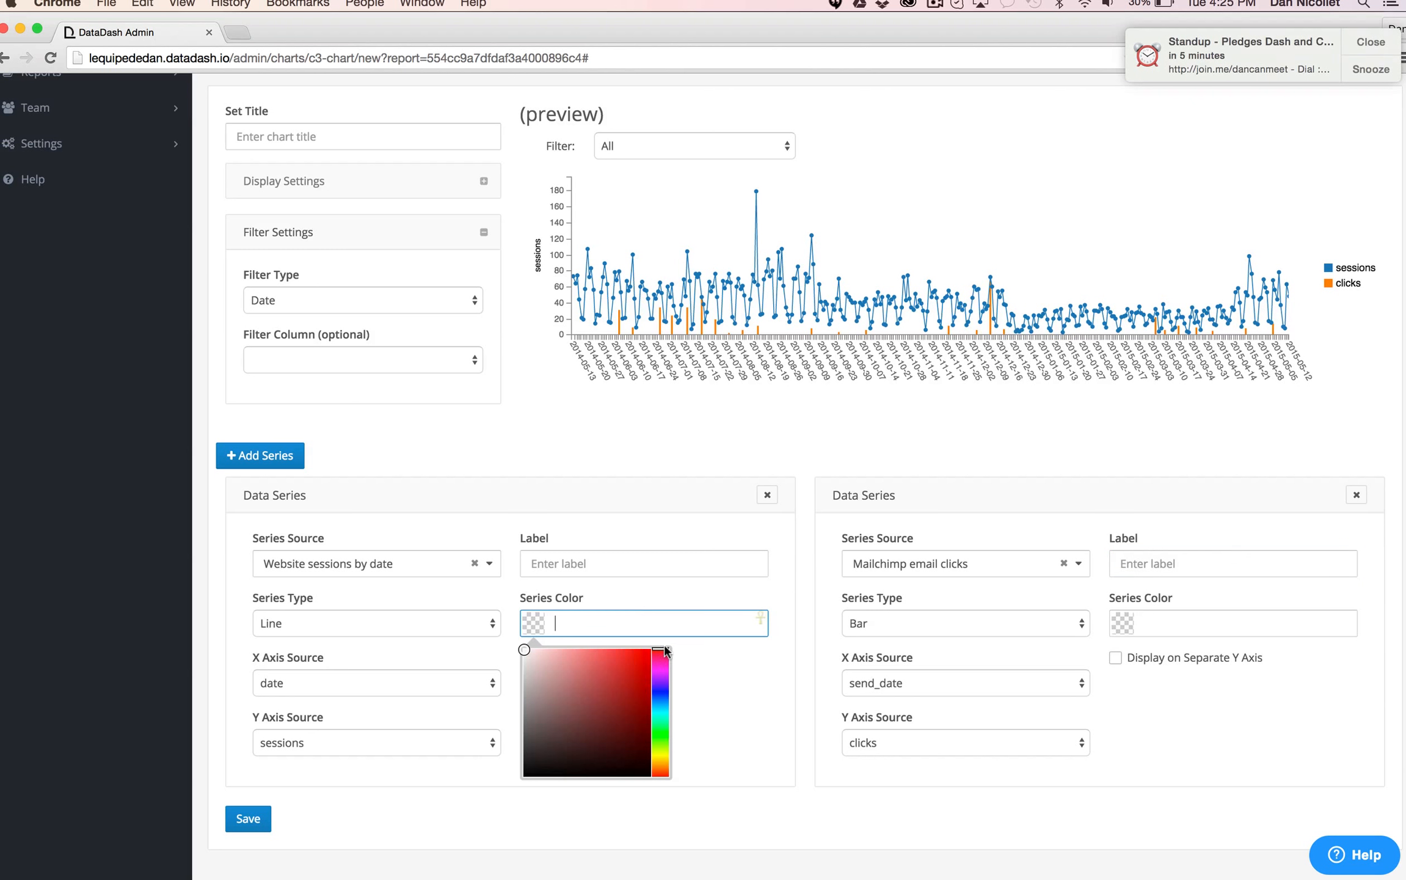
left_click(660, 695)
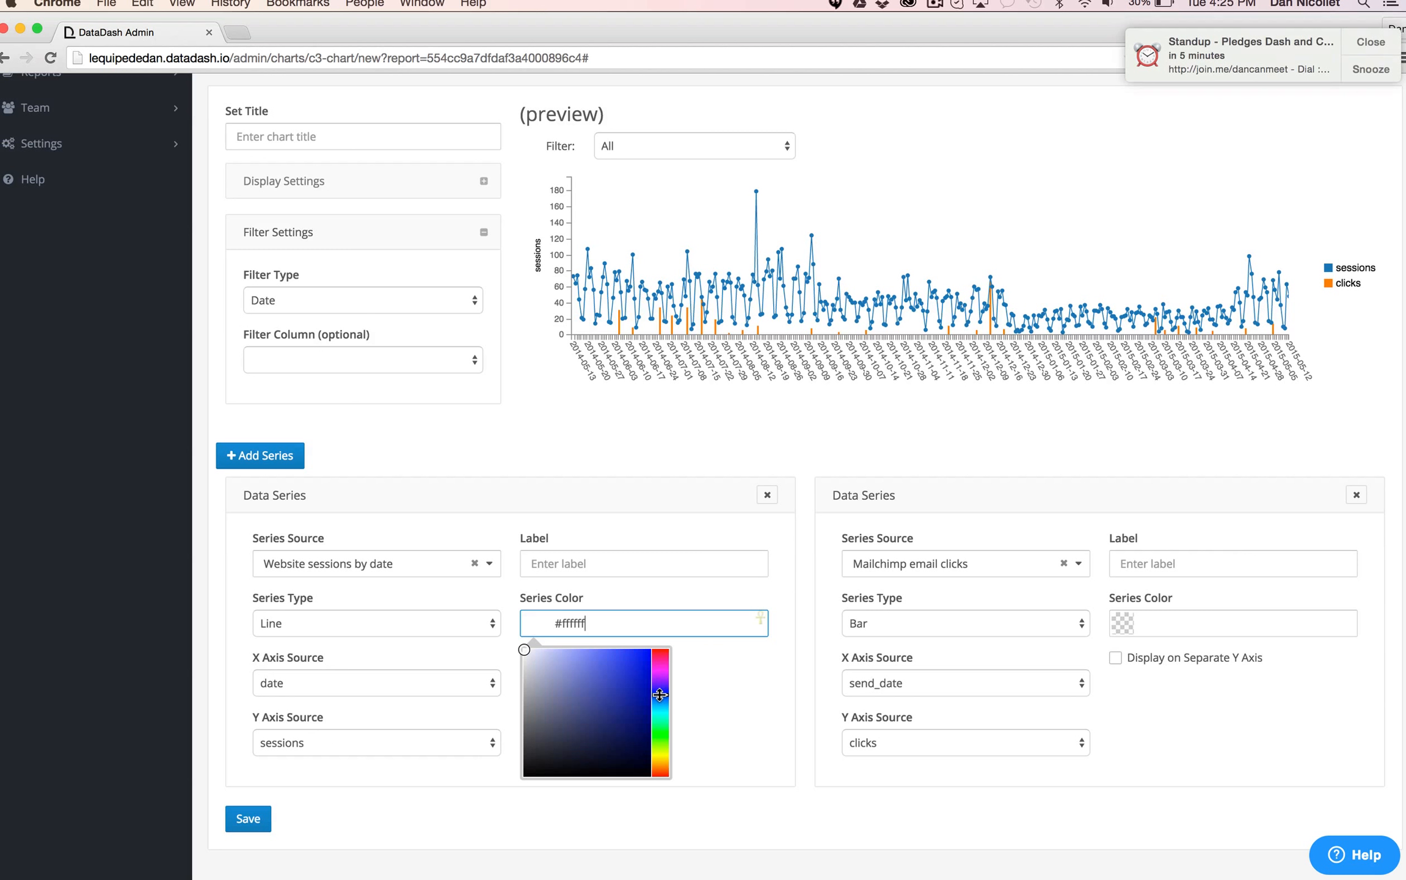
left_click_drag(660, 694, 660, 706)
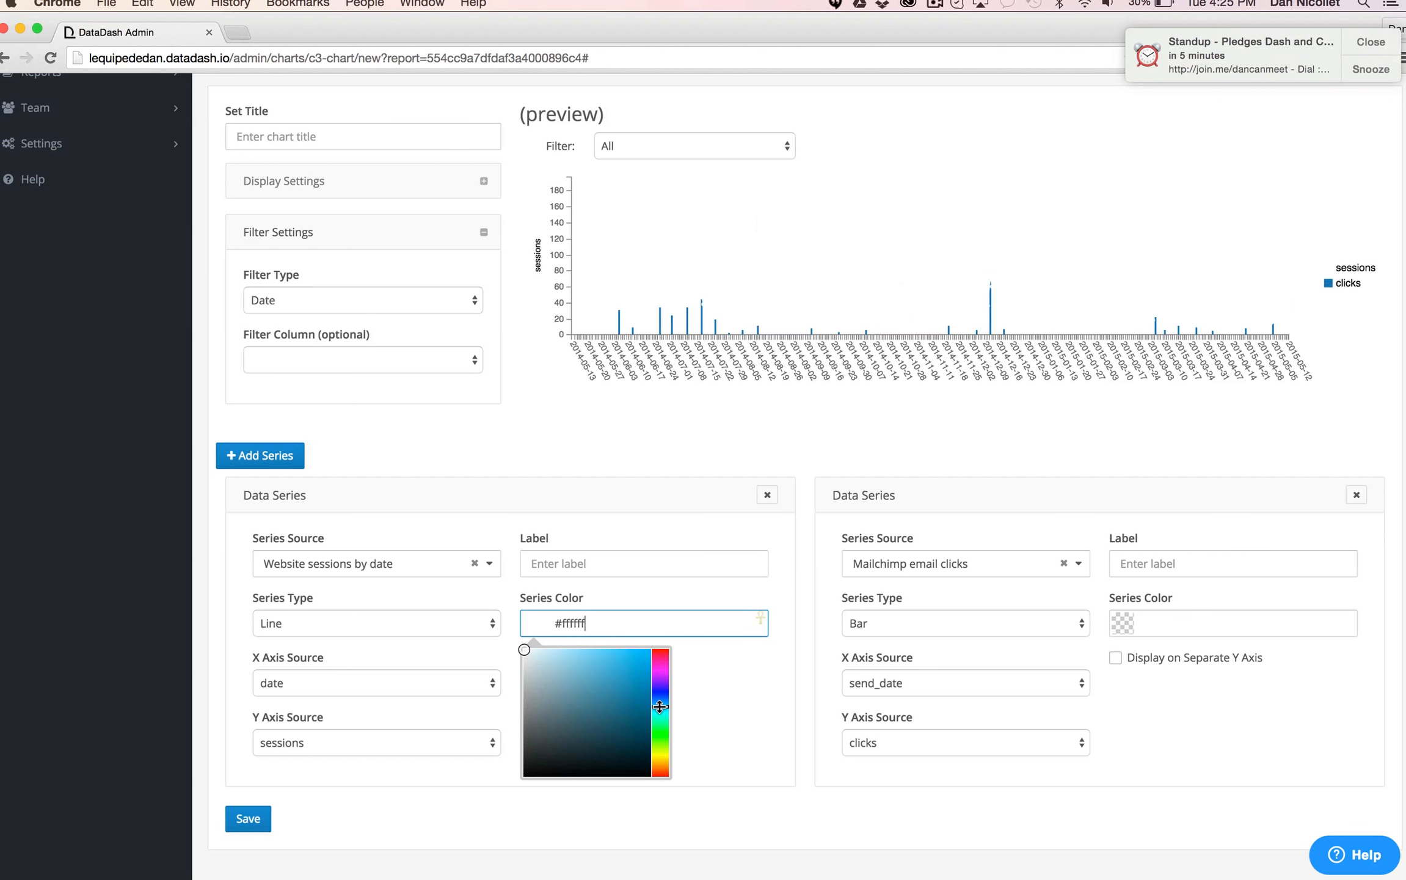
left_click(614, 698)
left_click(757, 657)
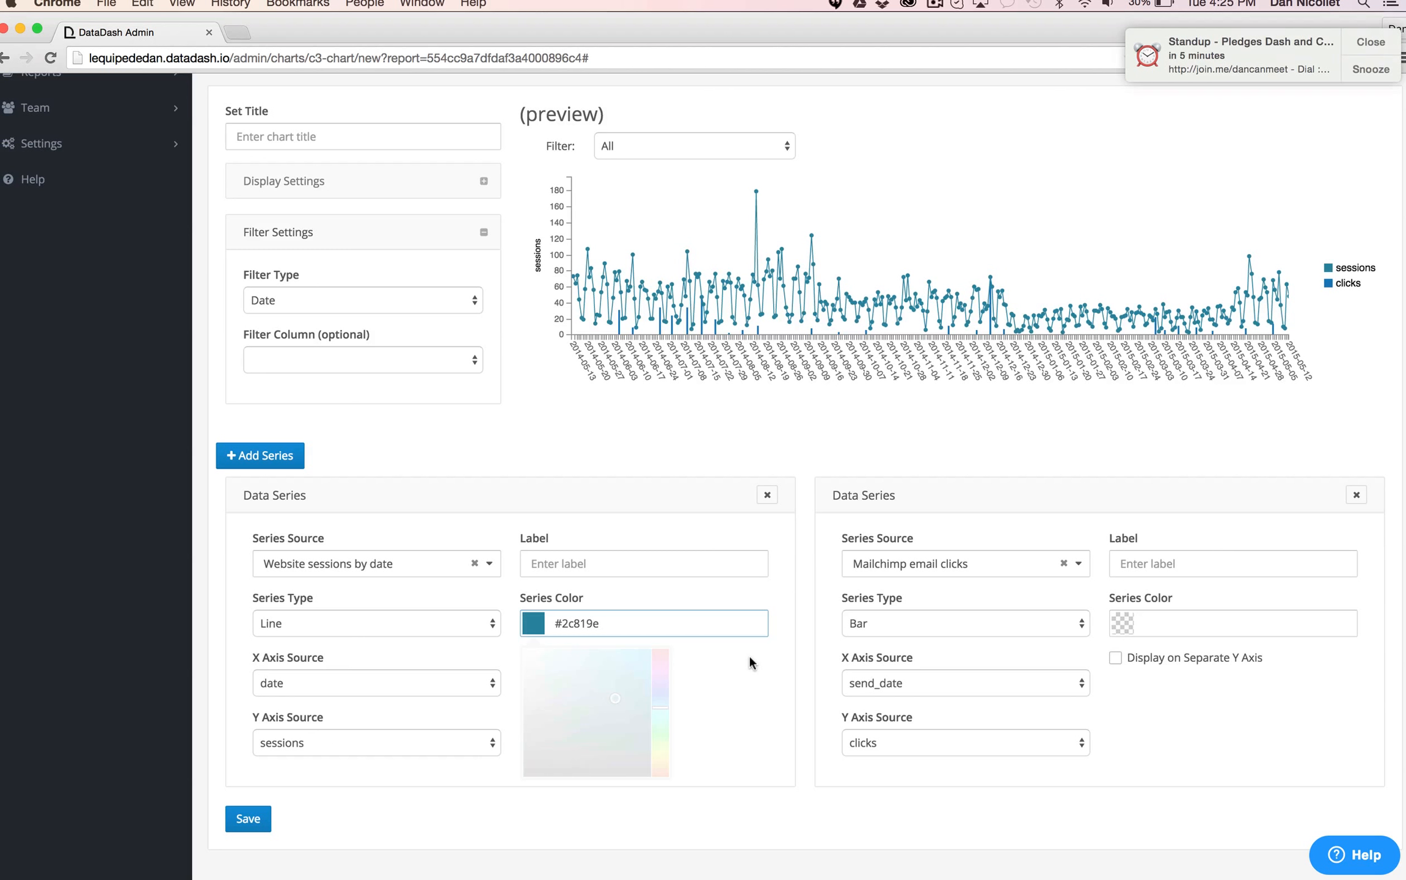
left_click(1162, 623)
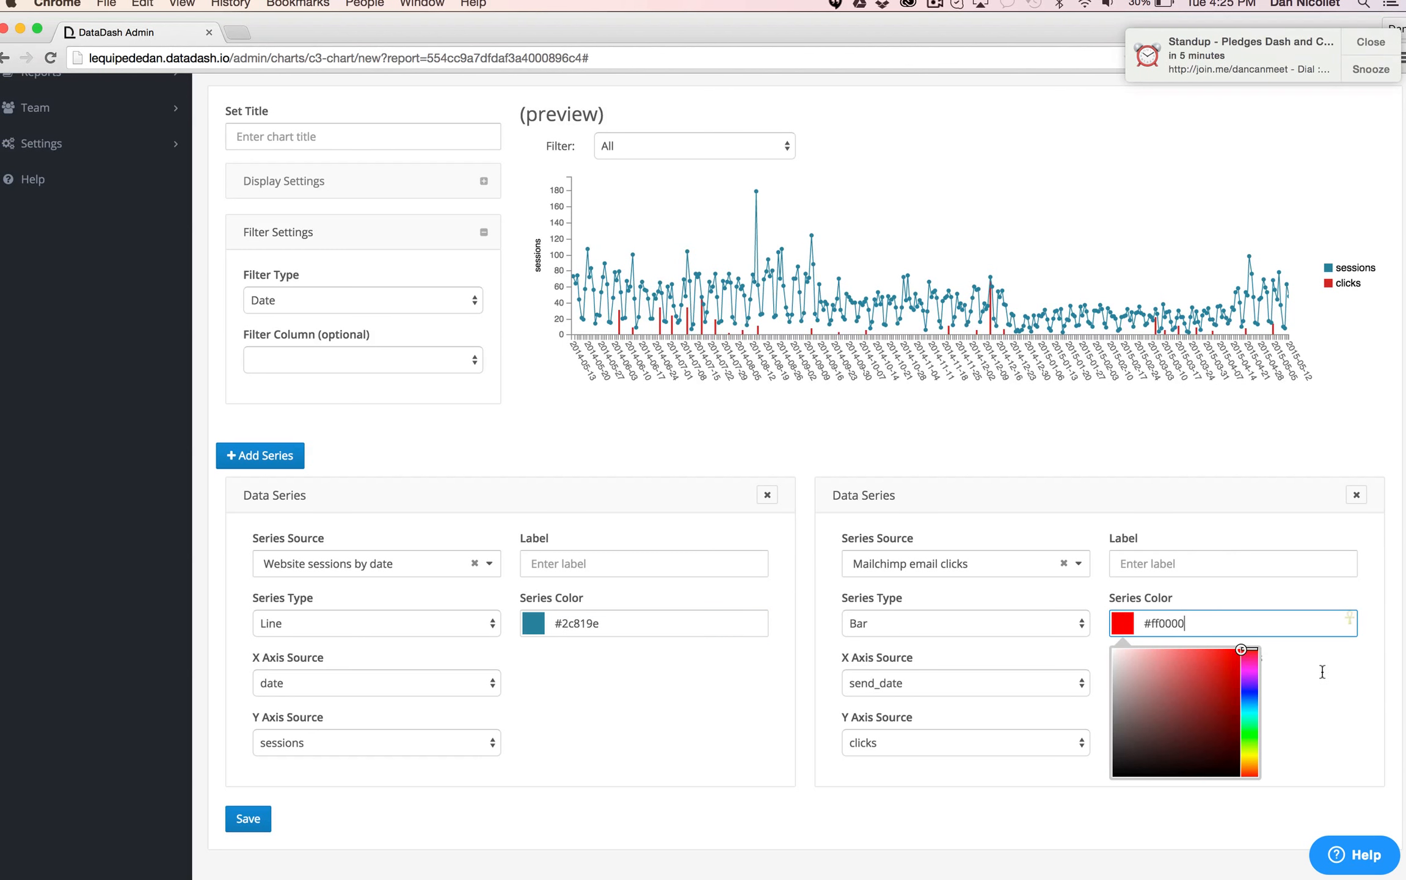
Lighten the website sessions series color to #5abee0 and save the chart.
left_click(666, 619)
left_click(613, 695)
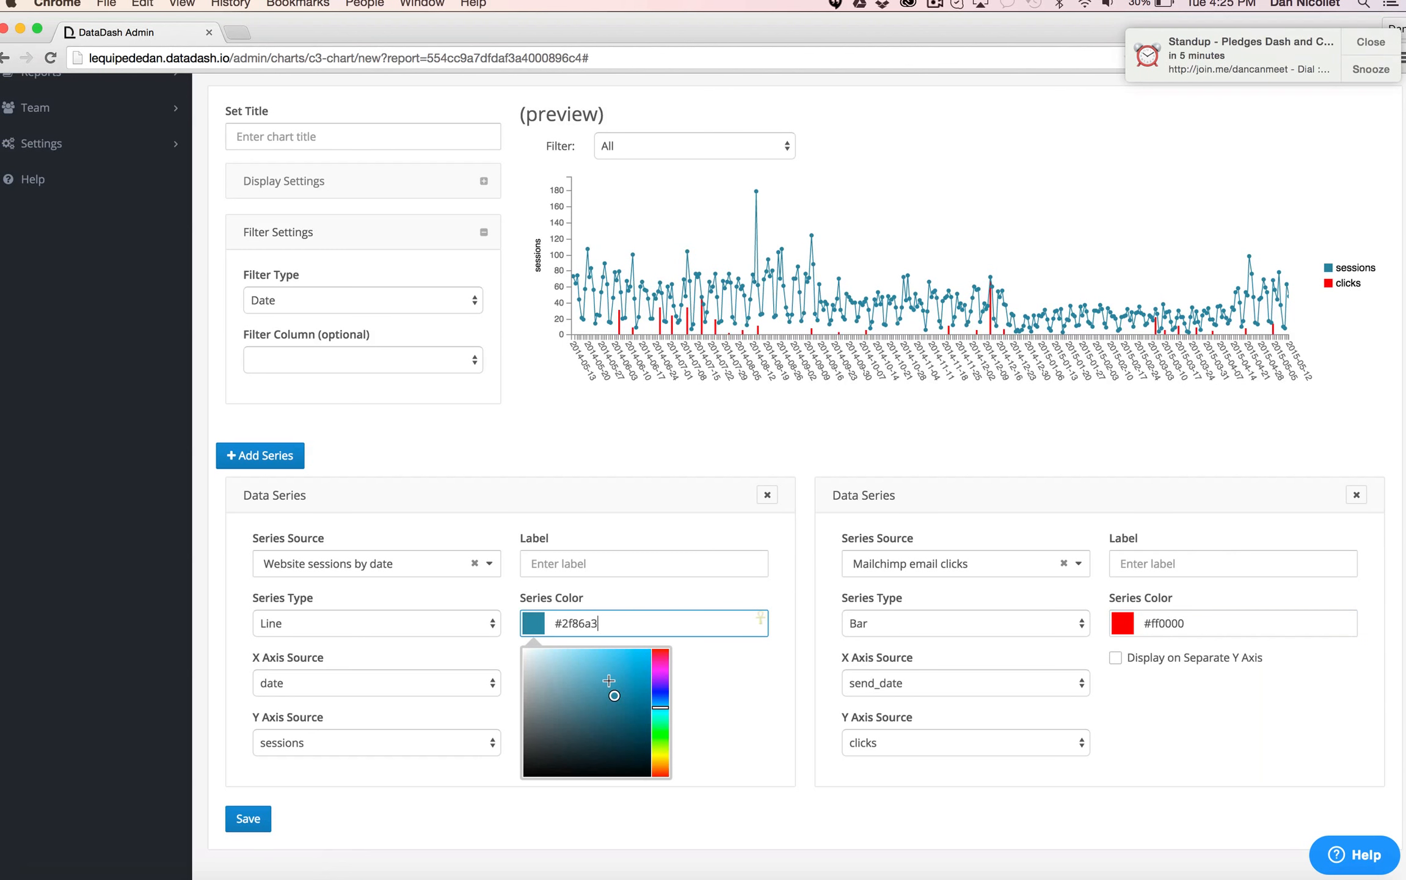
left_click(609, 680)
left_click(600, 664)
left_click(743, 702)
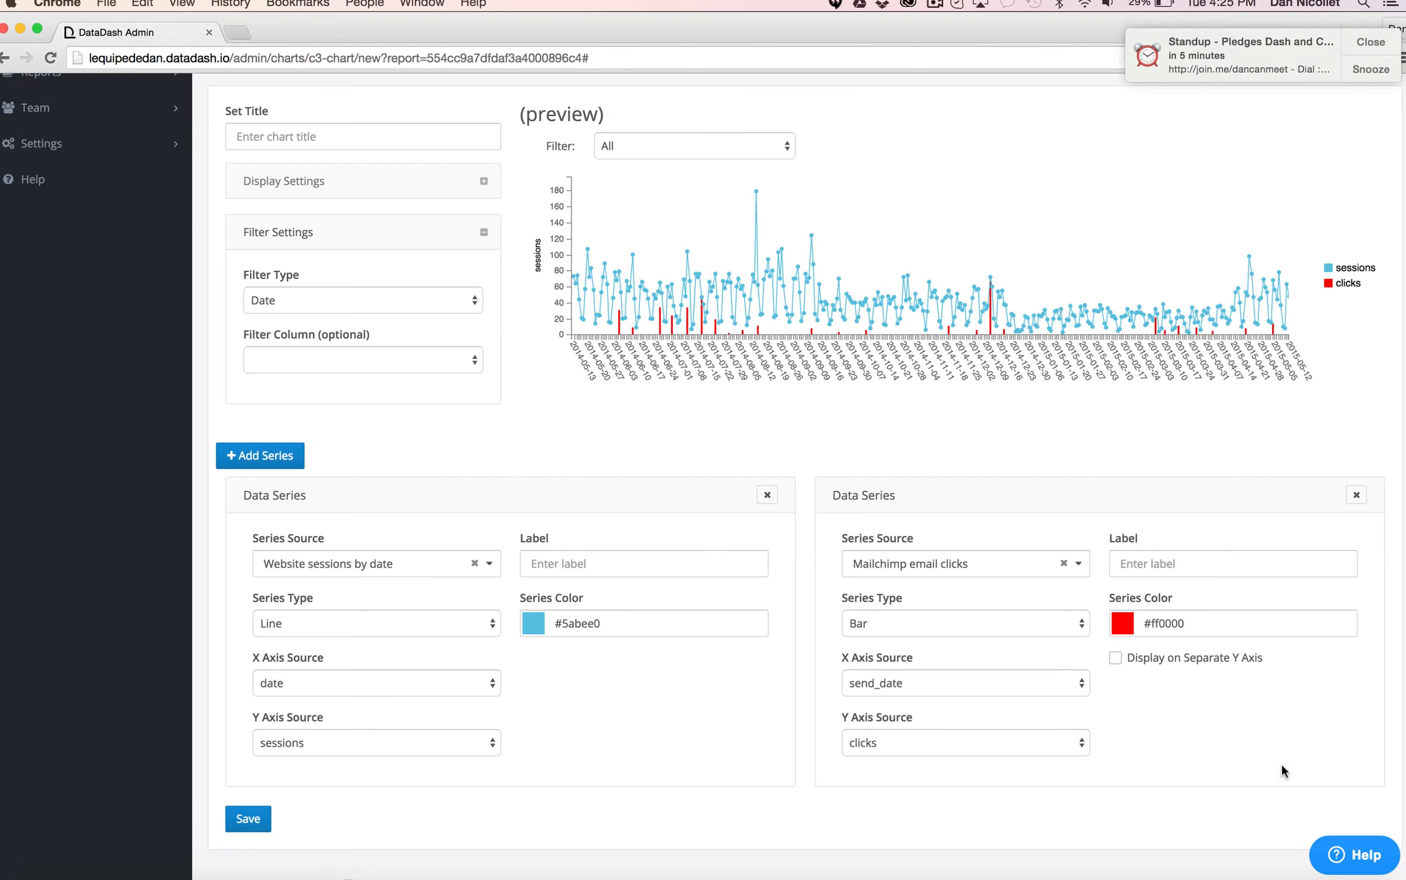
left_click(248, 820)
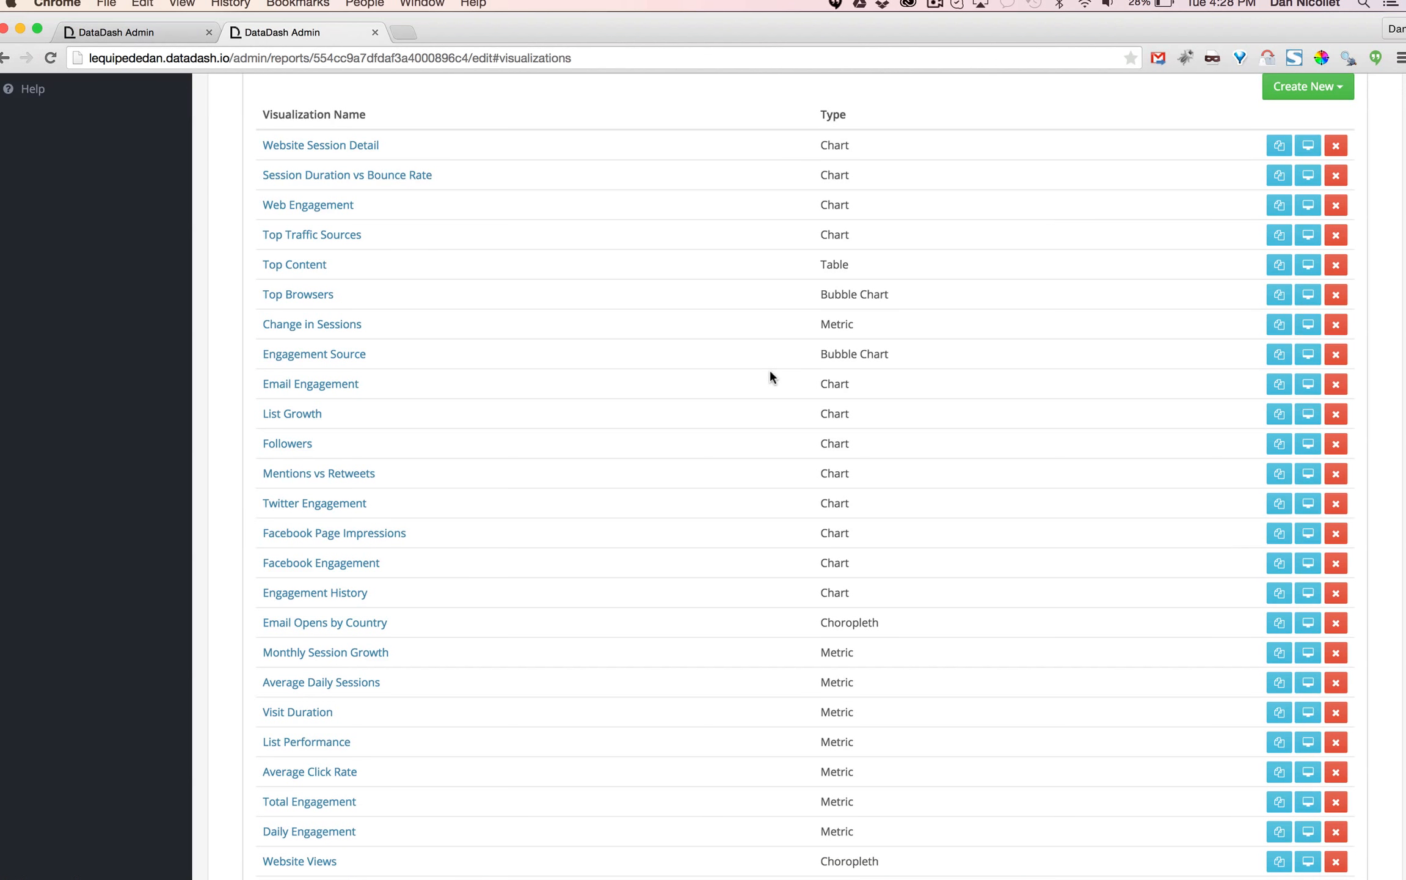
Look through the report's visualizations for the web sessions and email clicks chart, and open the report's Email page for editing.
scroll(769, 374, "down", 5)
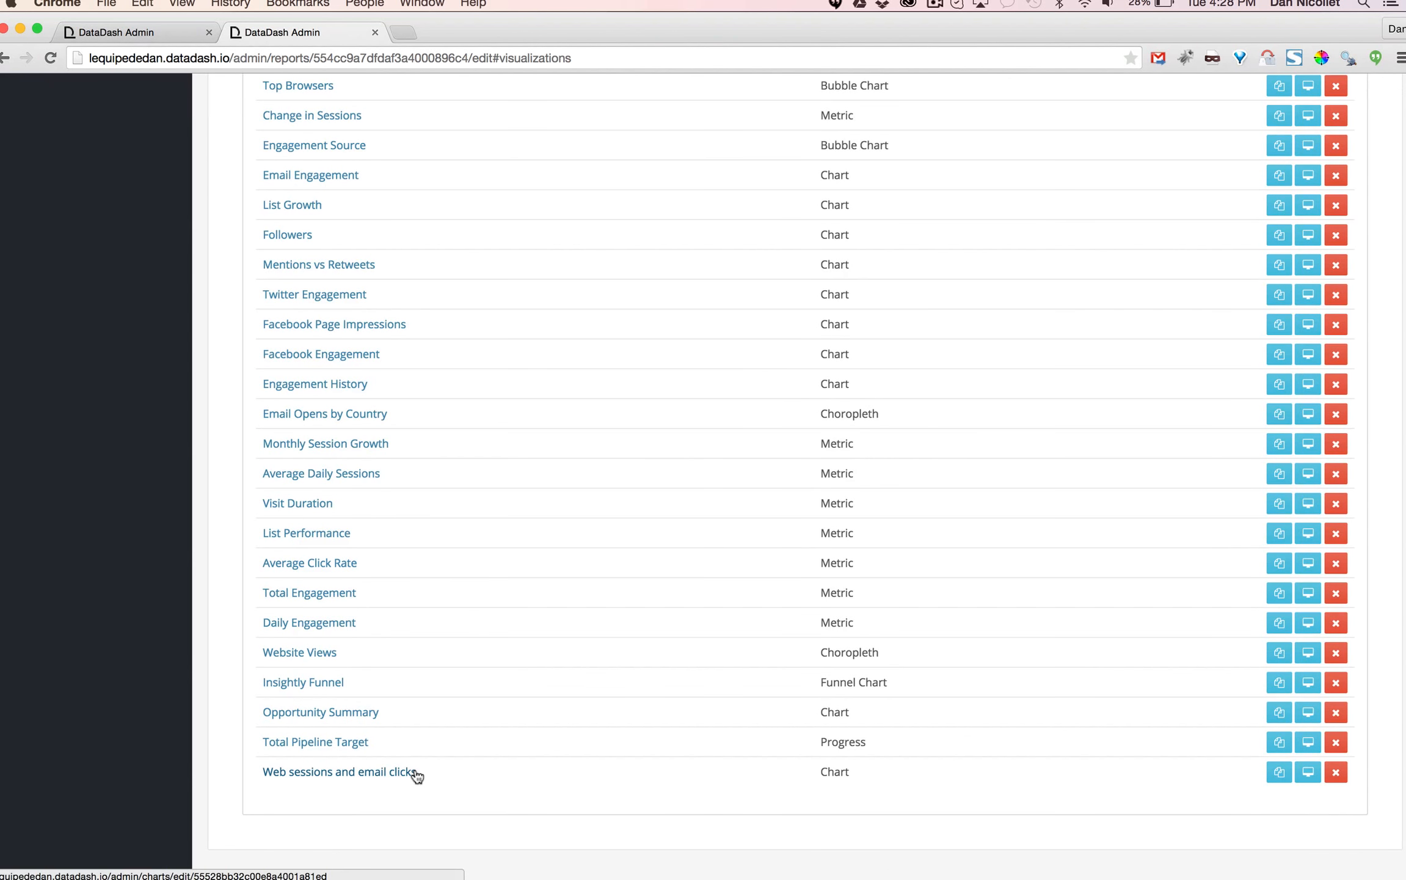
scroll(415, 773, "up", 10)
left_click(499, 267)
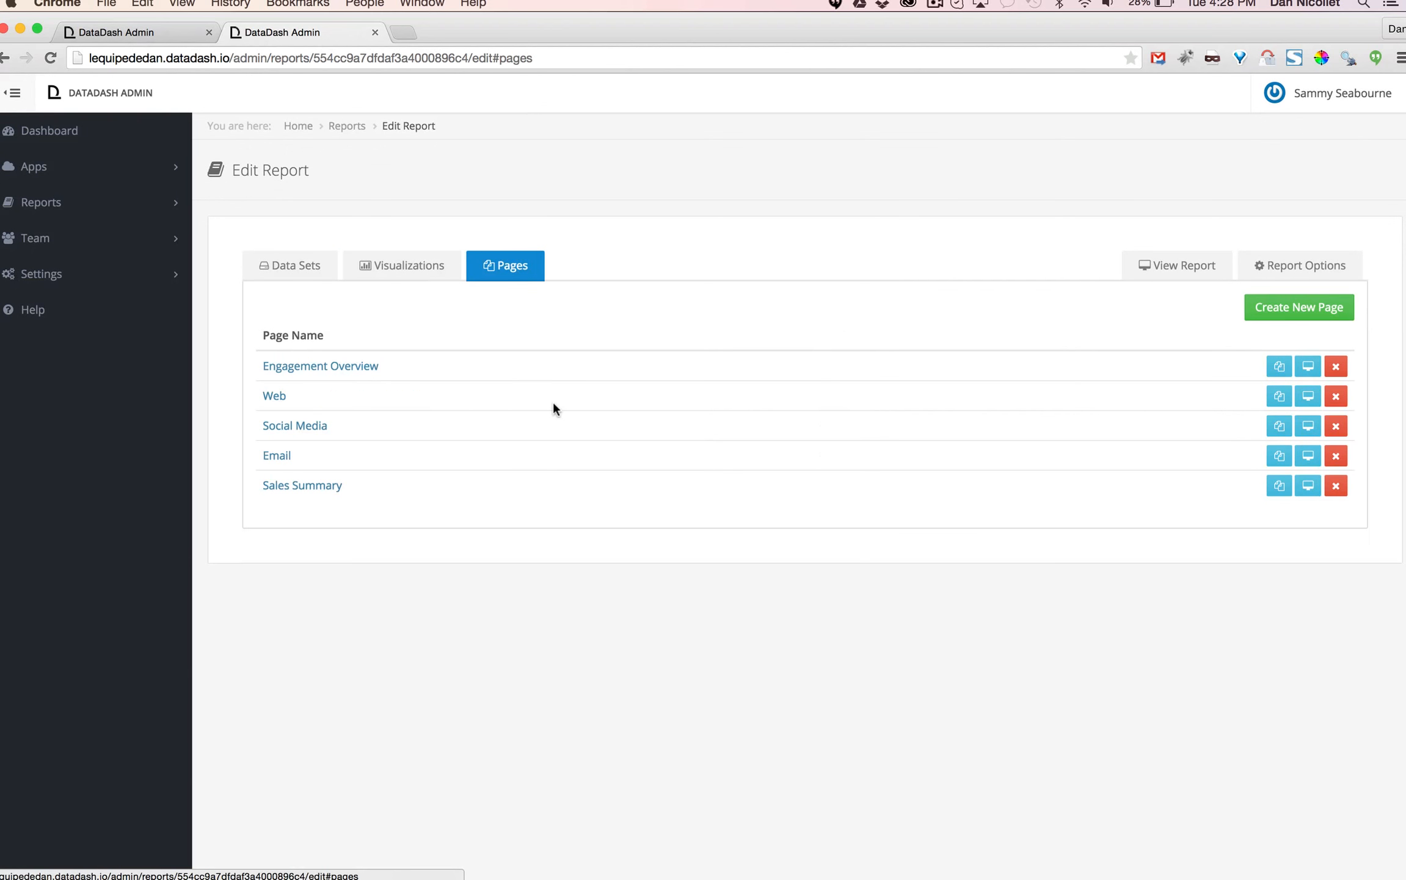
left_click(284, 459)
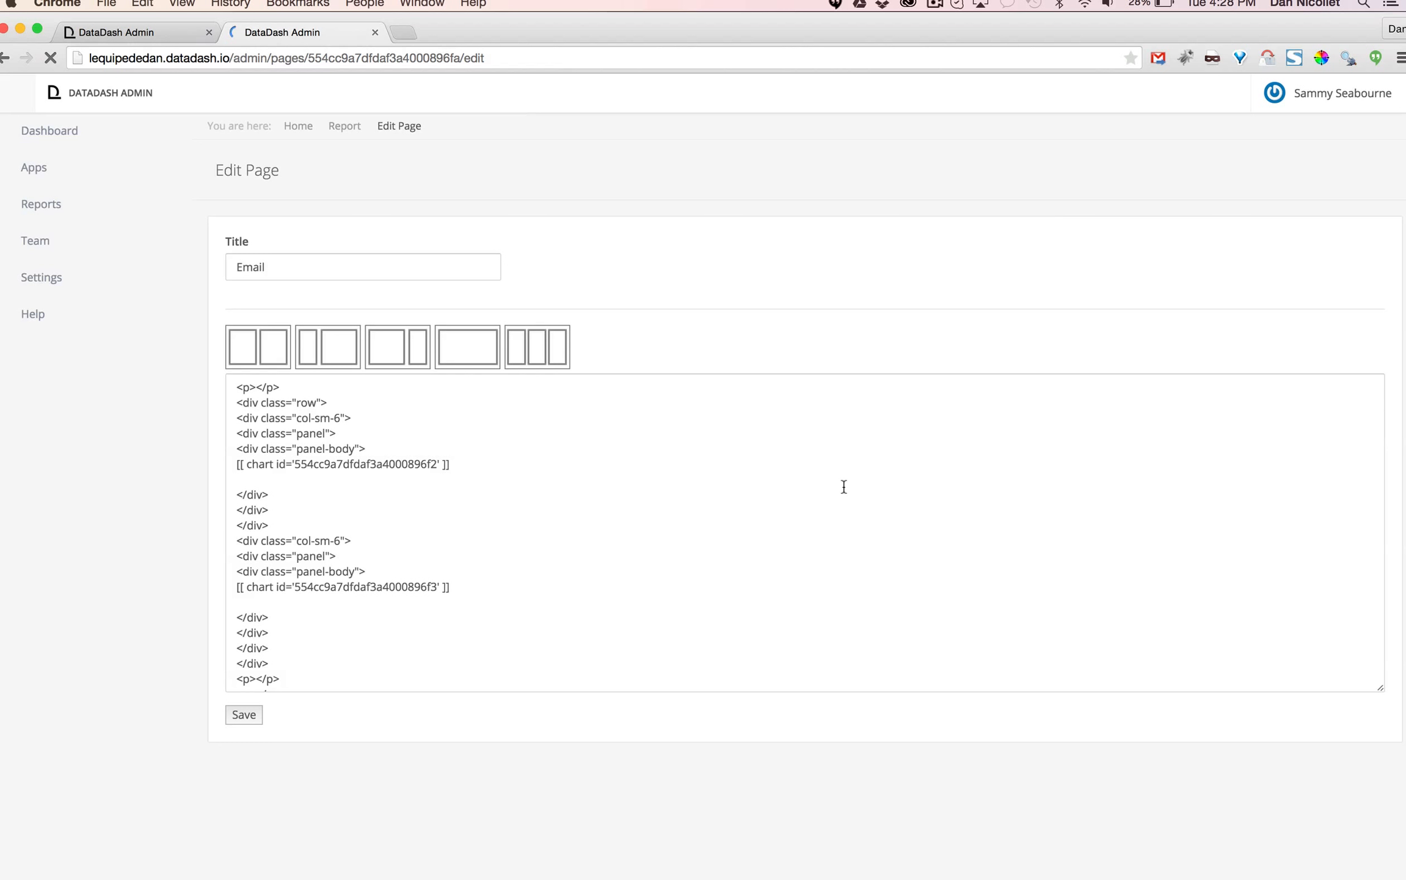
Insert a full-width single-column row below the Email Engagement visualization and remove the extra blank line beneath it.
scroll(844, 486, "down", 5)
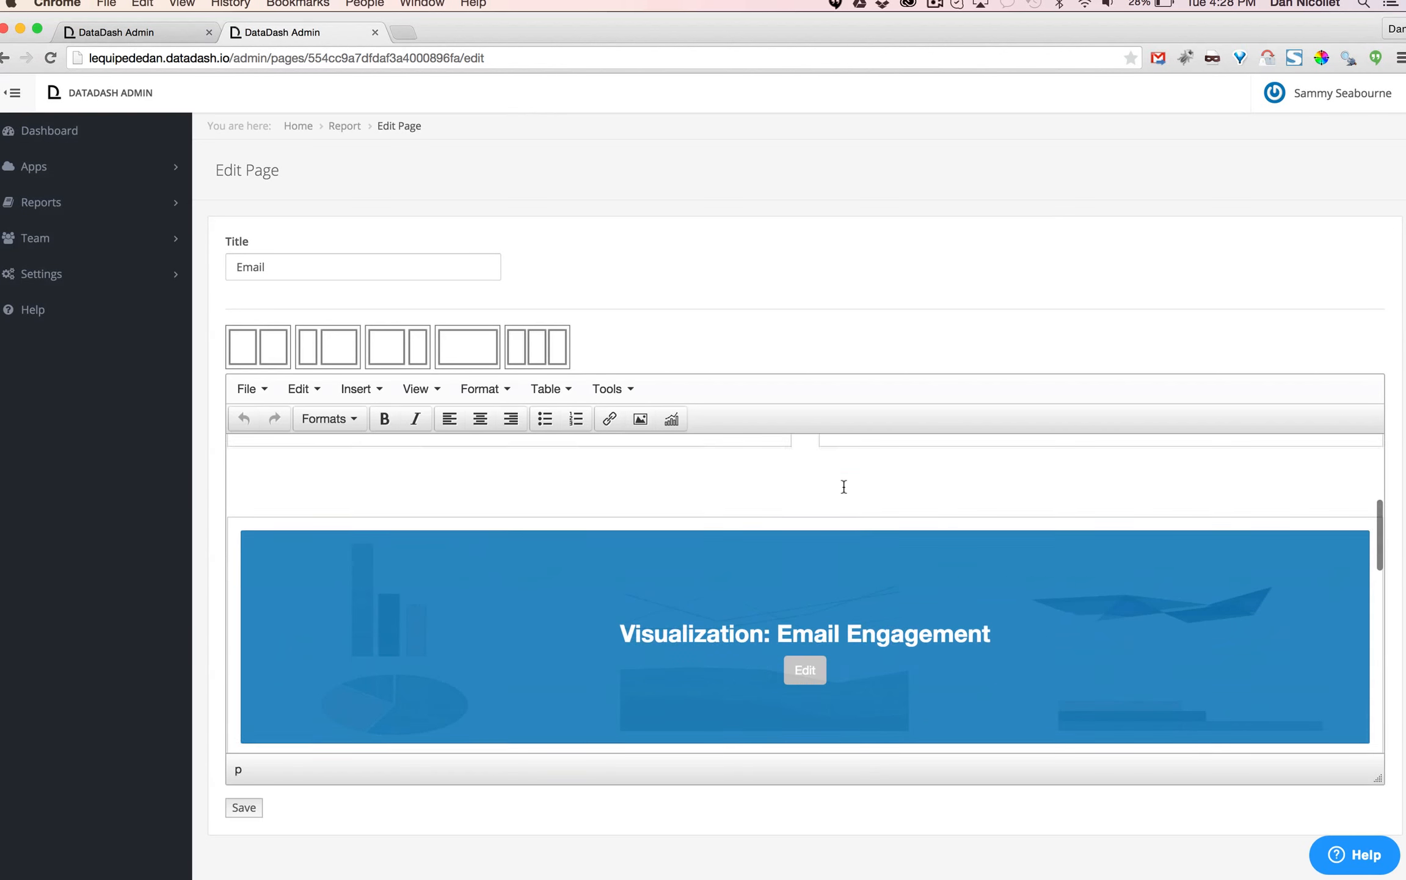
scroll(844, 486, "down", 1)
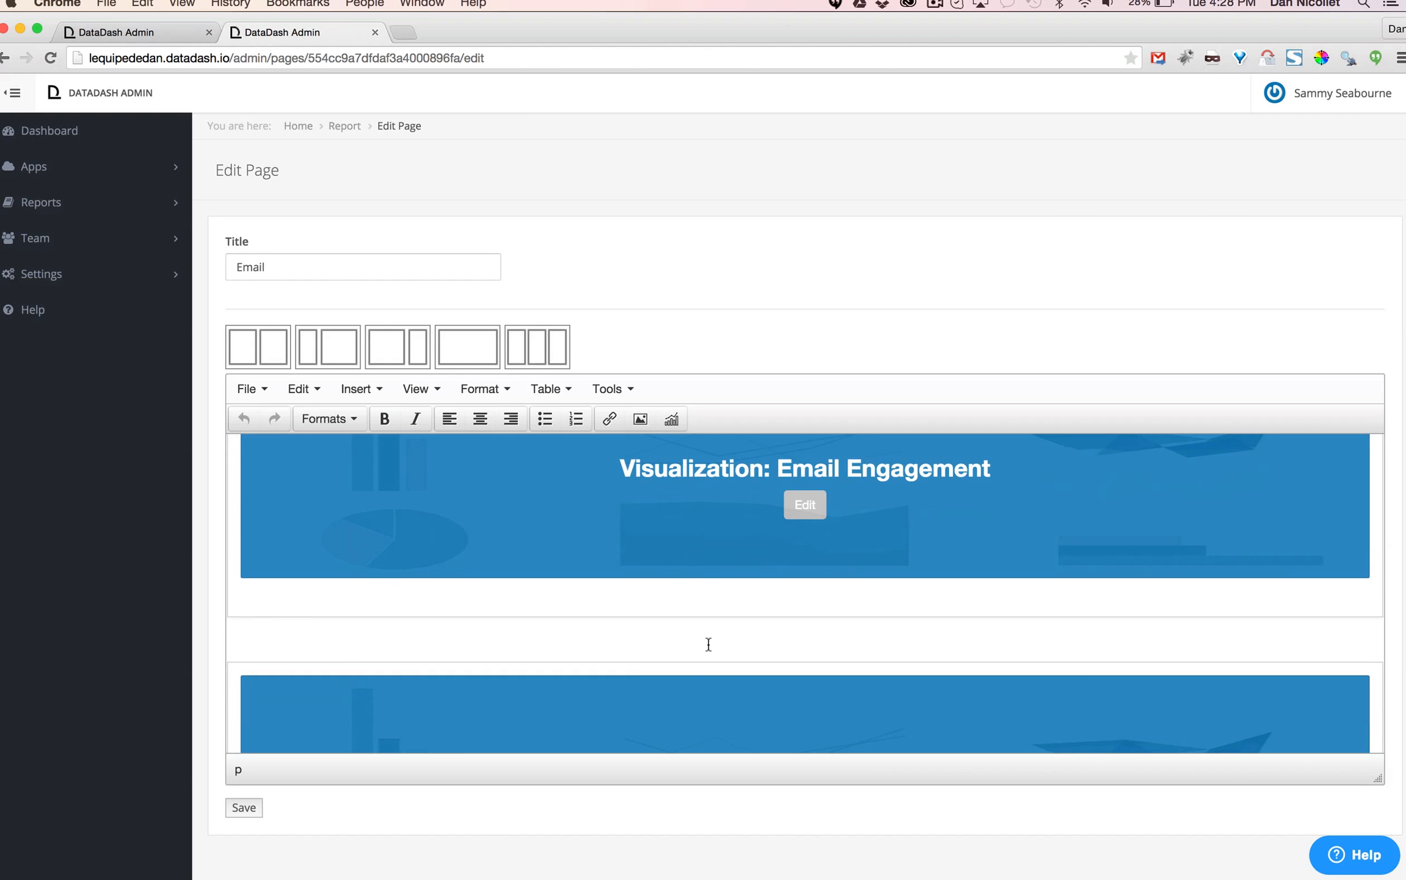
left_click(475, 350)
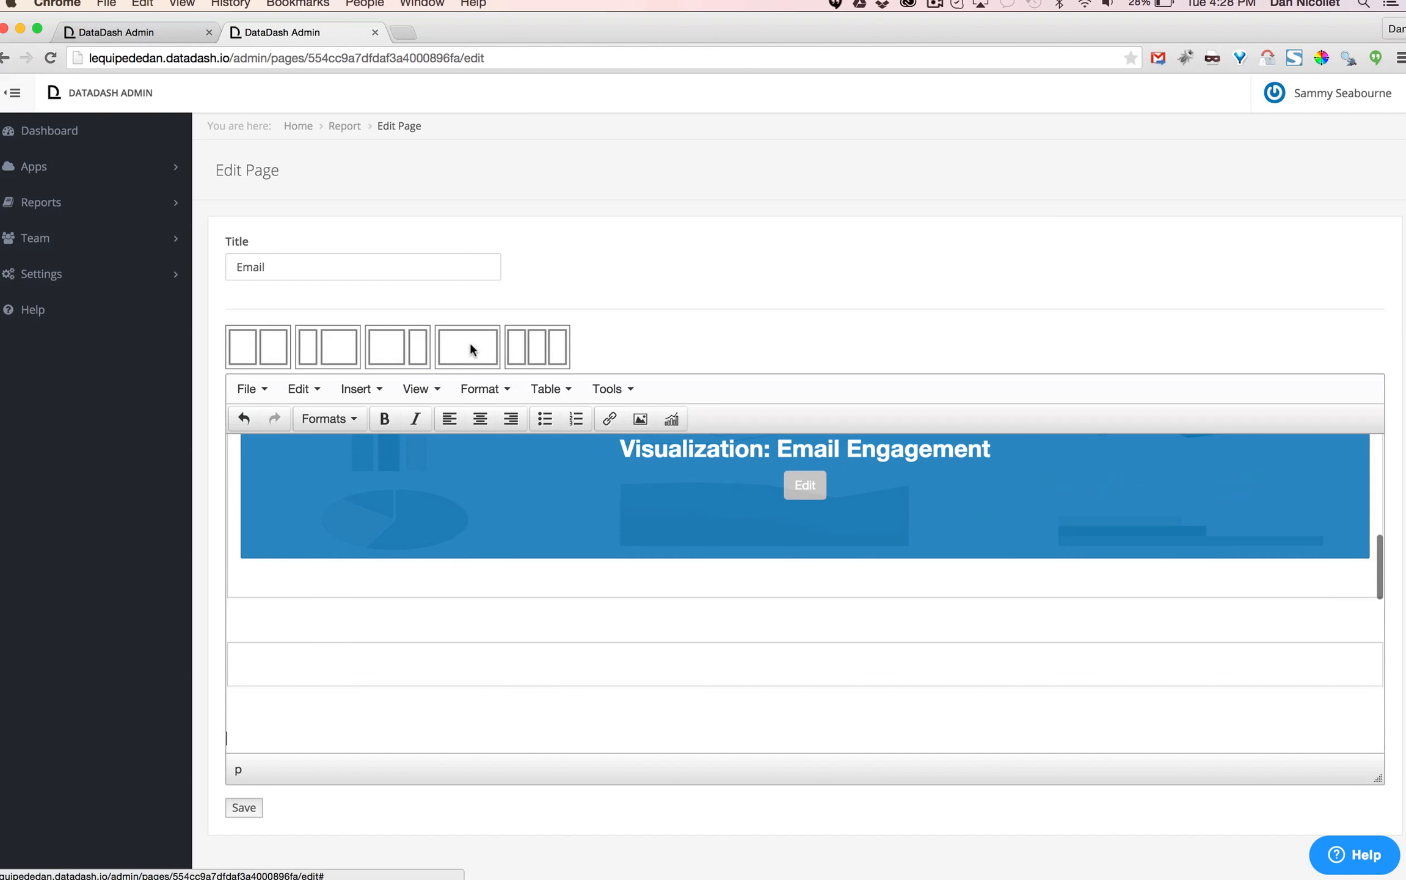
key("BackSpace")
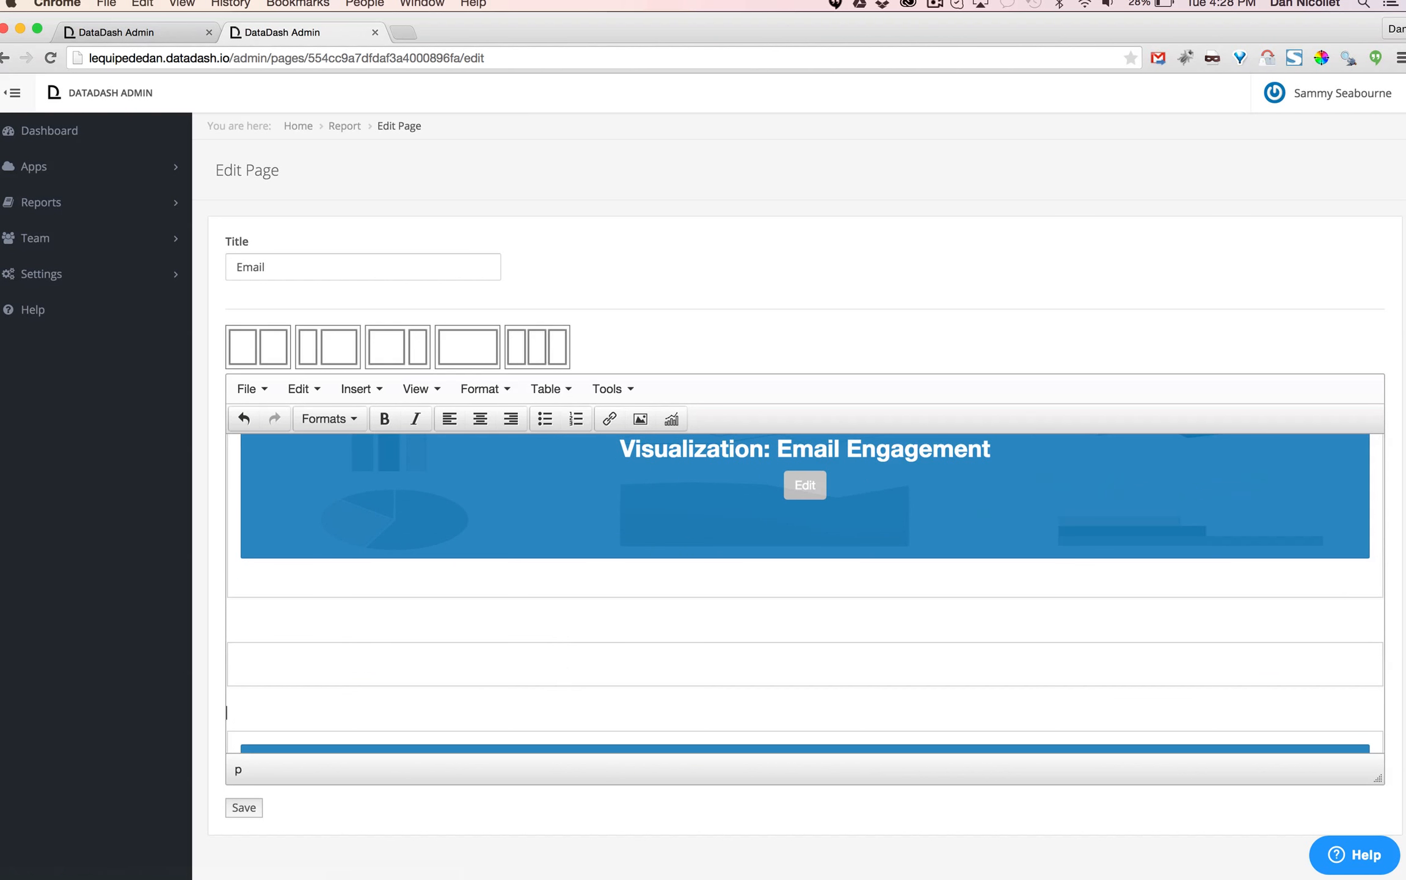
Insert the Web sessions and email clicks chart into the new empty row and save the Email page.
left_click(566, 665)
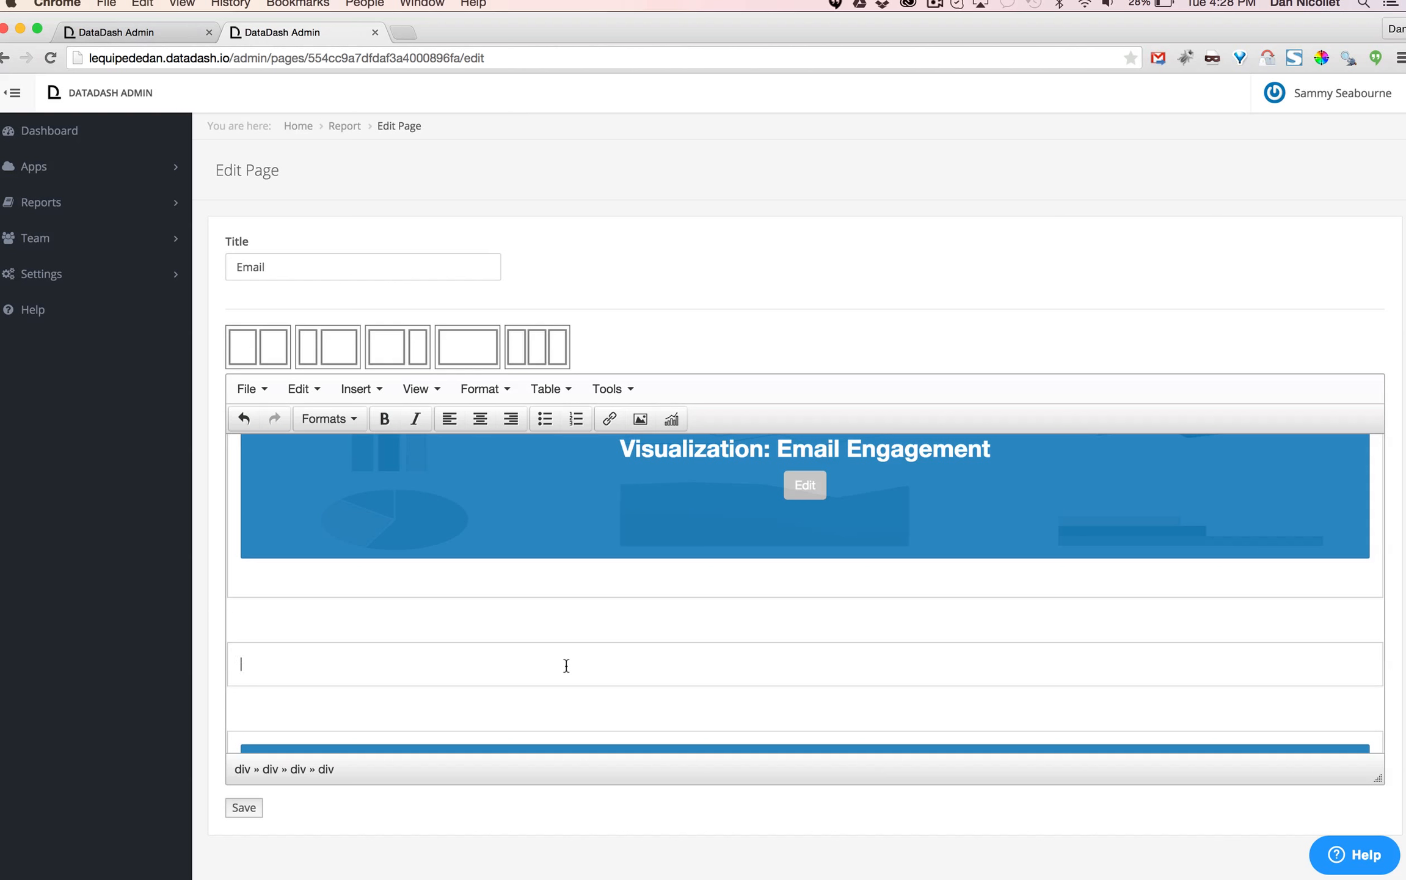
left_click(672, 419)
left_click(727, 474)
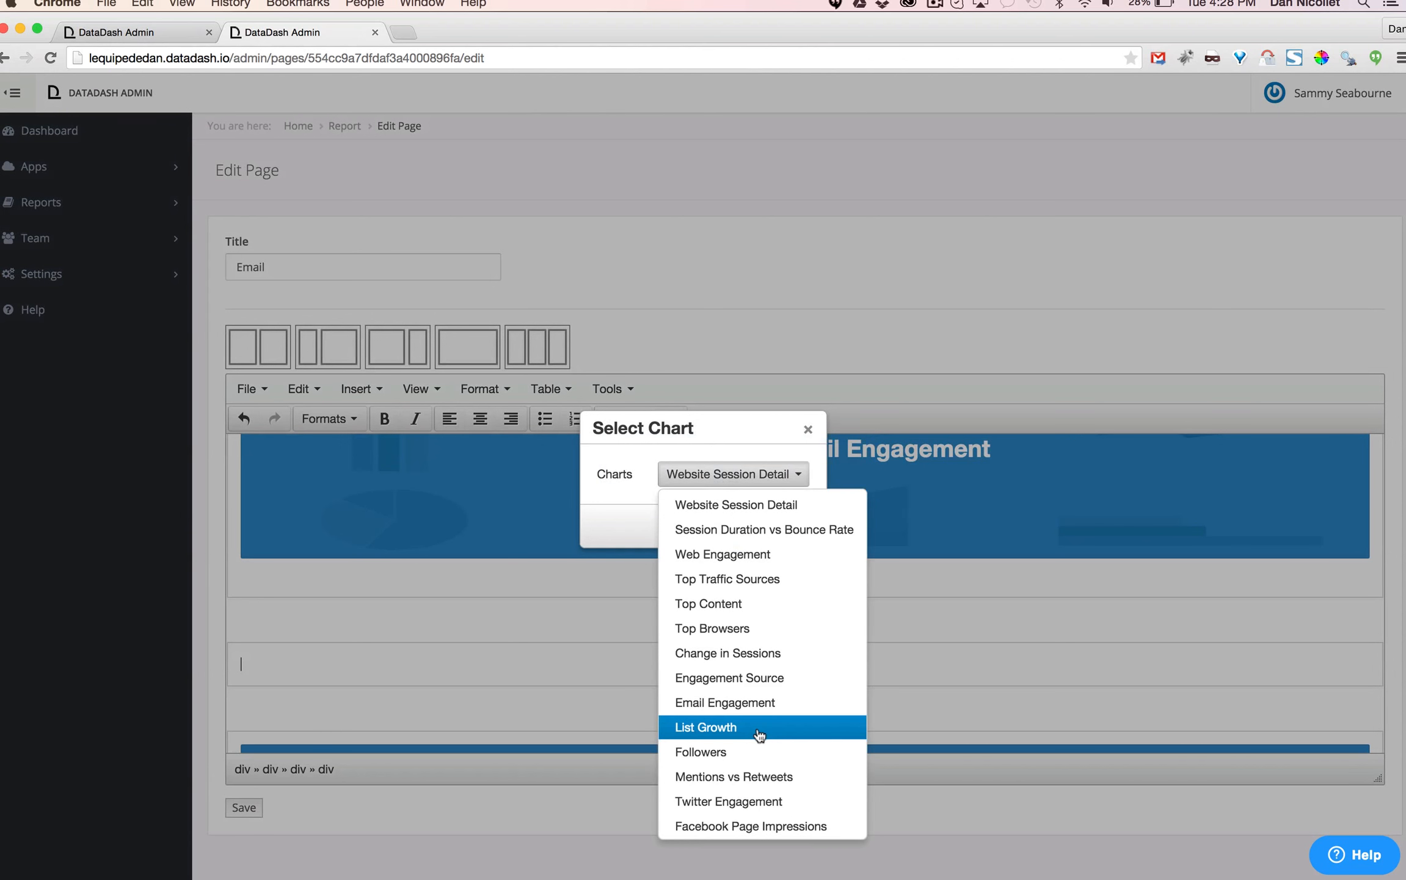
scroll(759, 730, "down", 5)
left_click(752, 821)
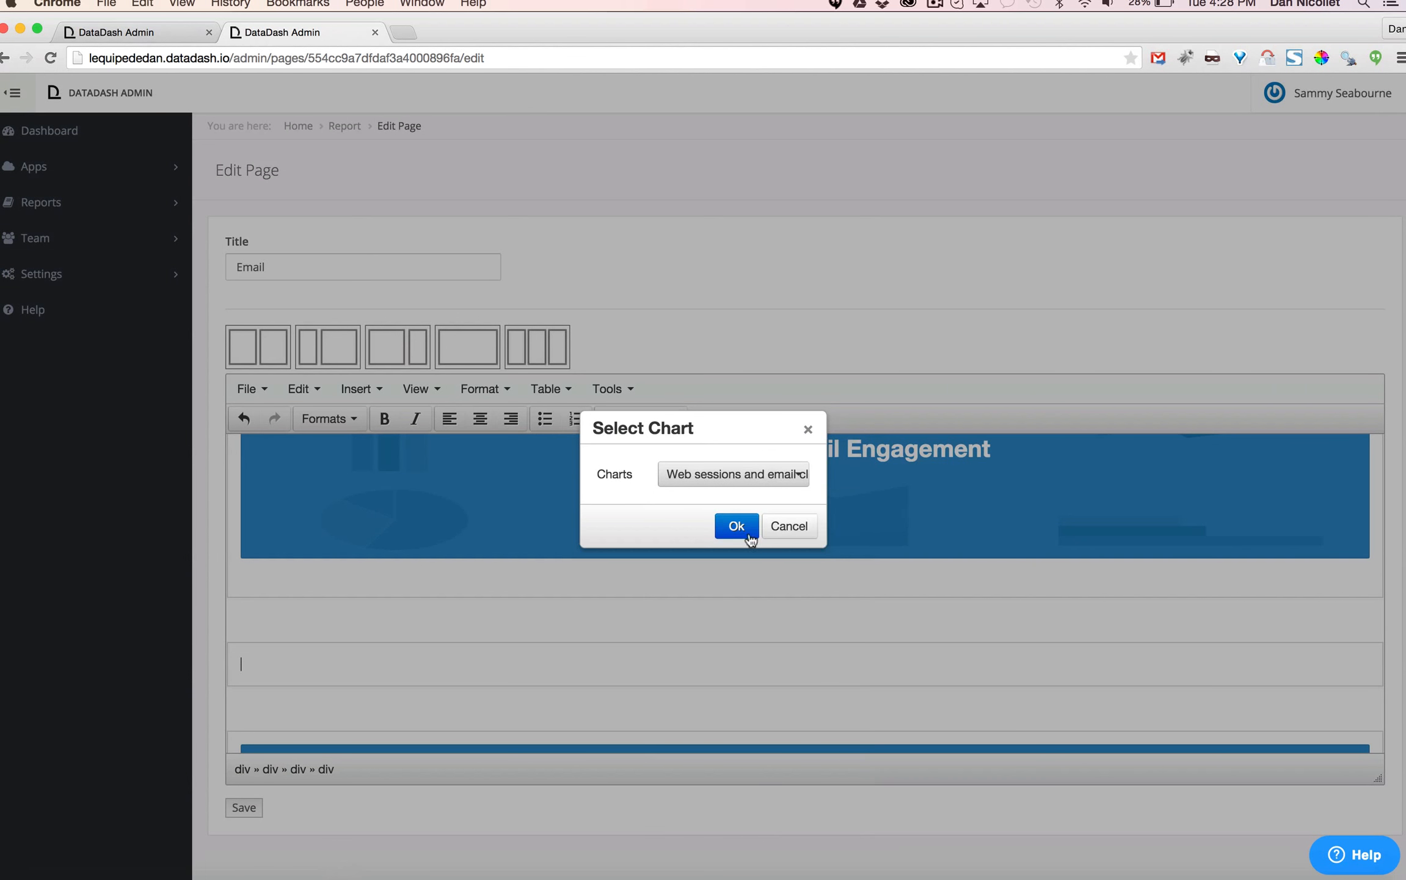
left_click(736, 529)
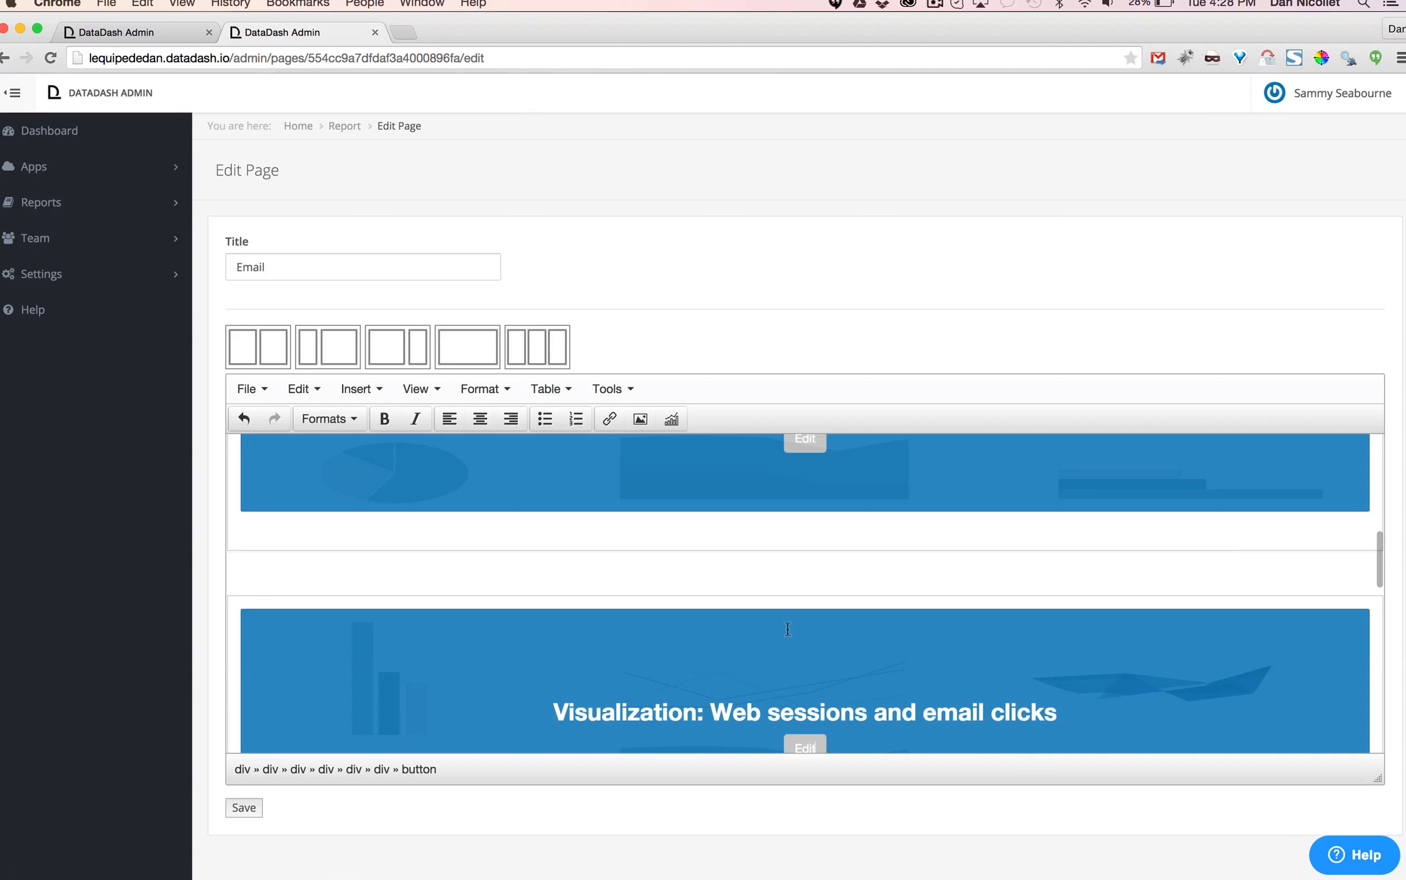
scroll(400, 734, "down", 8)
left_click(245, 807)
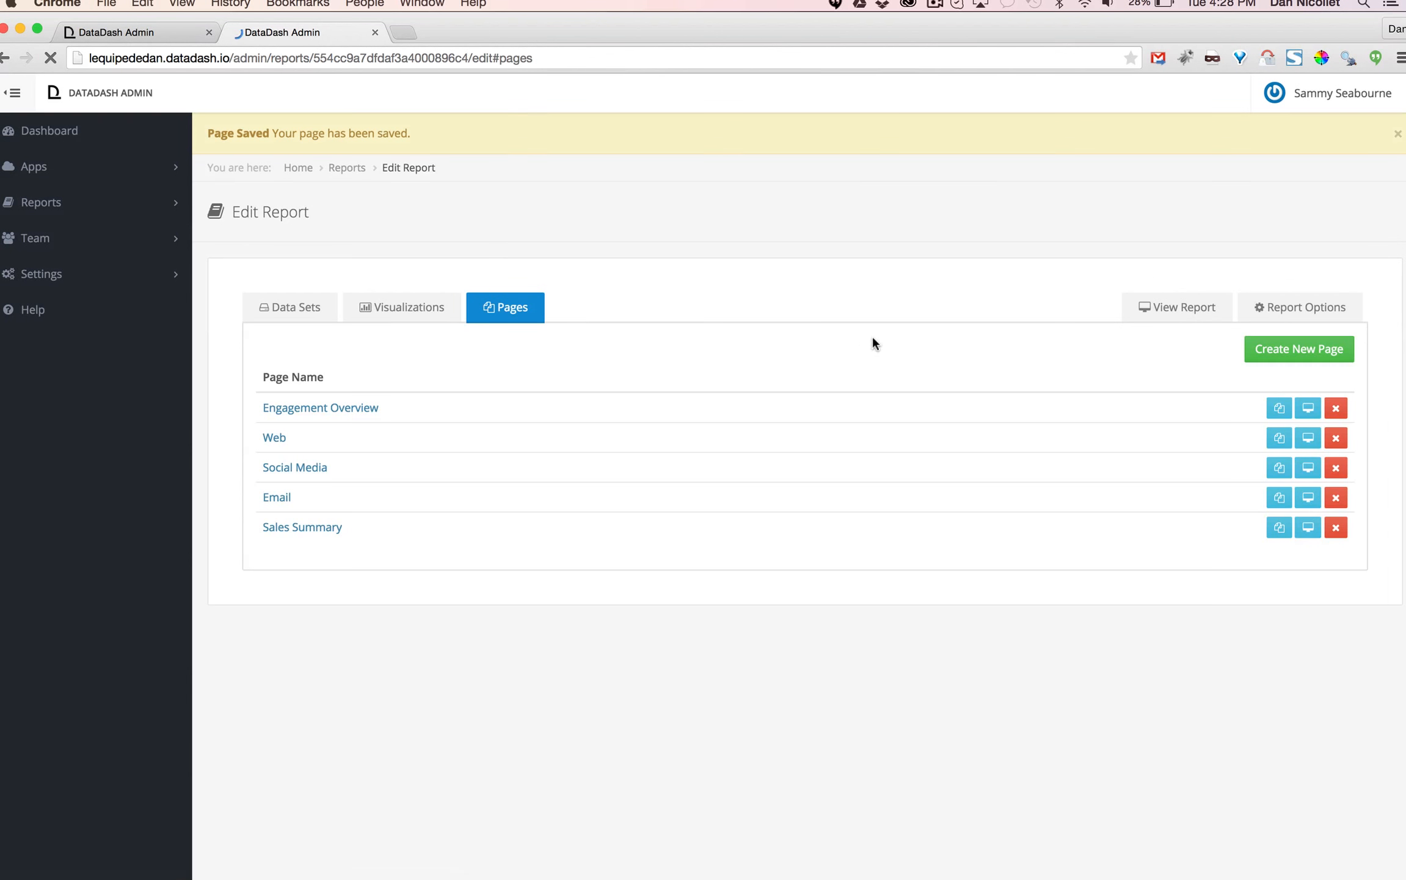
View the published report and examine the Web sessions and email clicks chart on its Email page.
left_click(1169, 305)
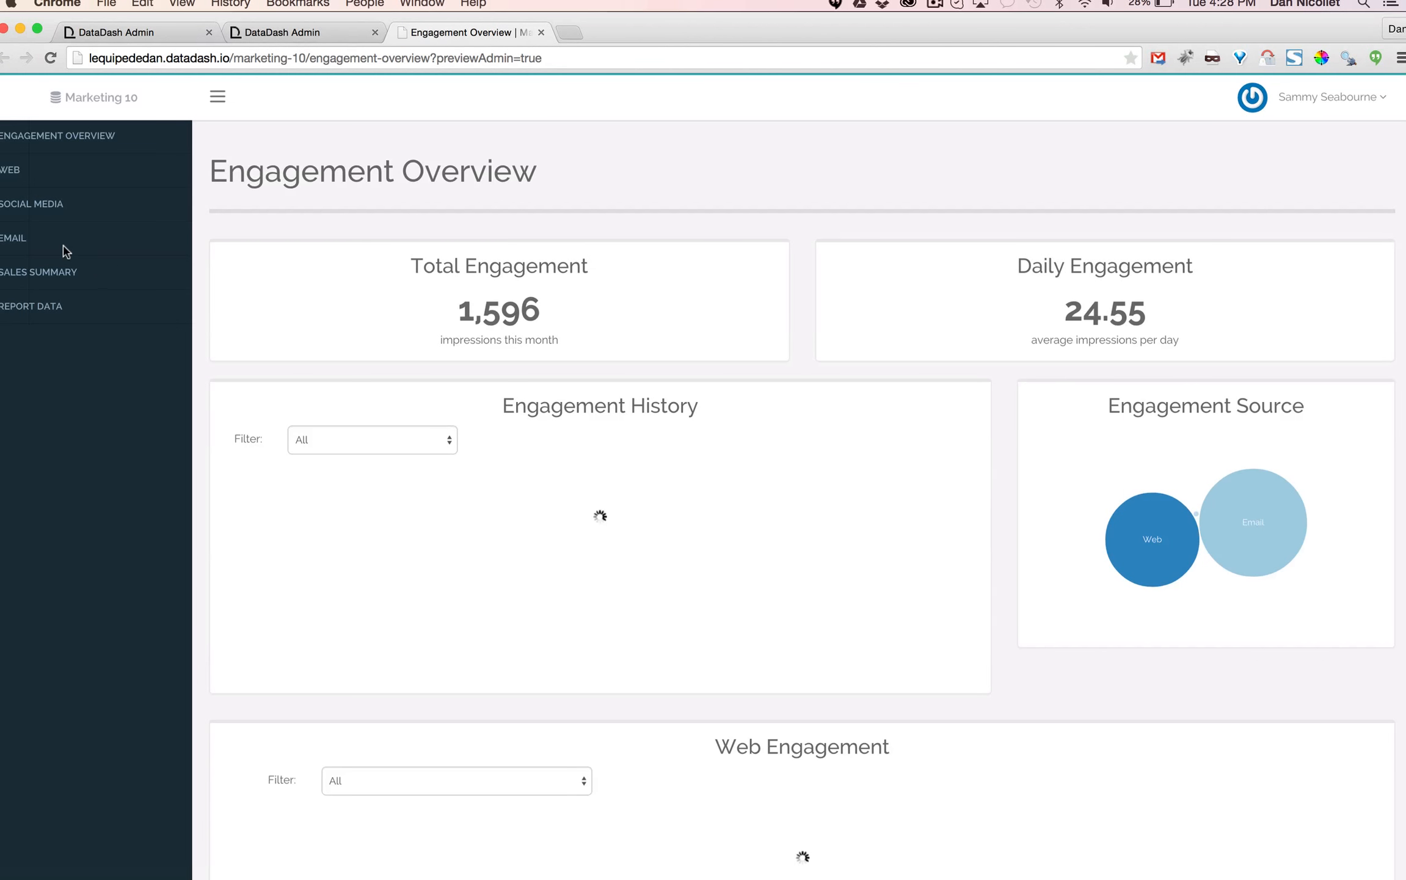
left_click(20, 242)
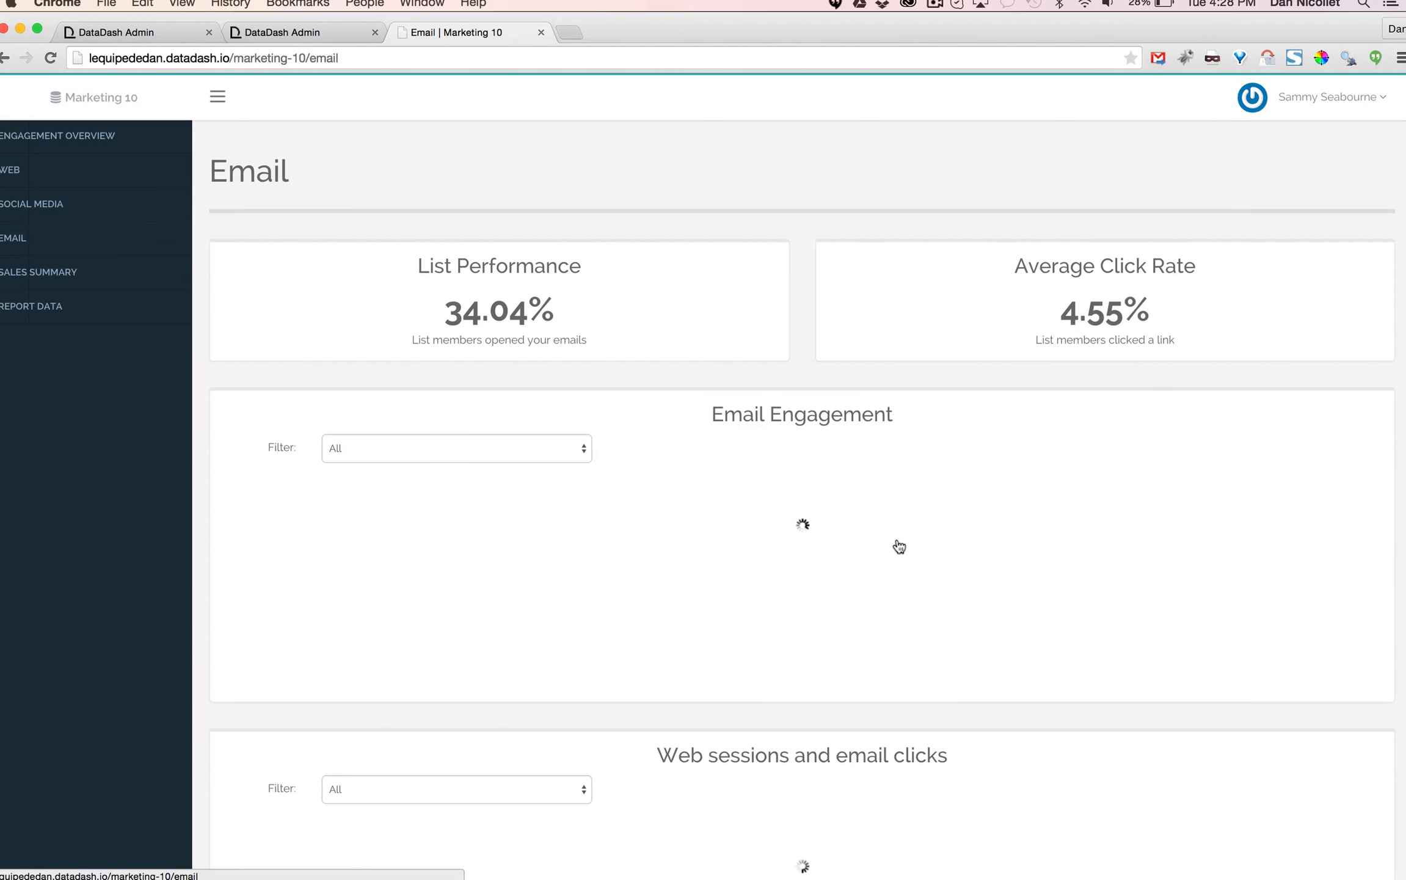
scroll(898, 546, "down", 2)
scroll(899, 546, "down", 5)
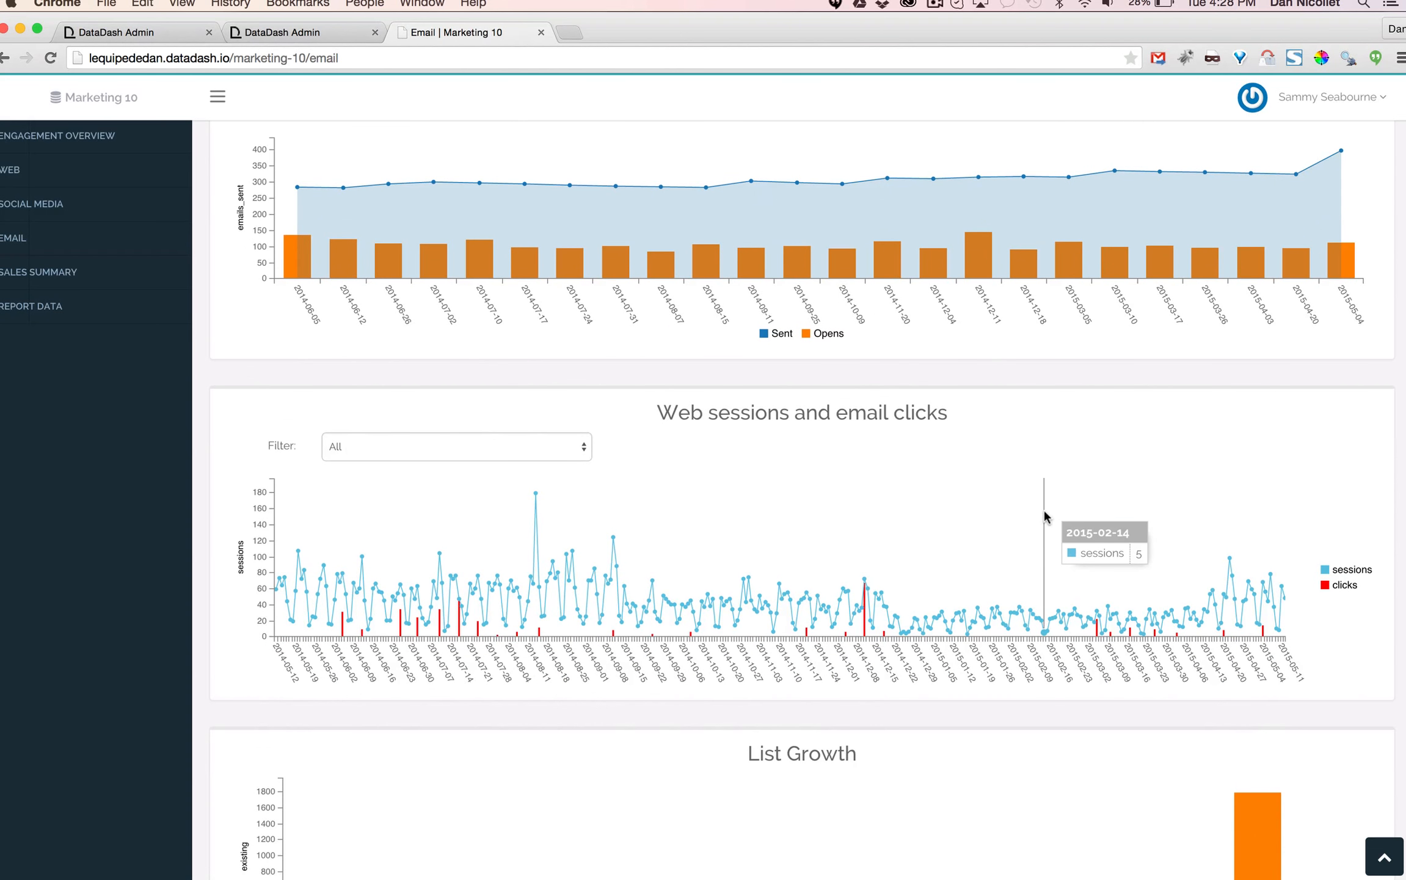
scroll(1044, 516, "down", 3)
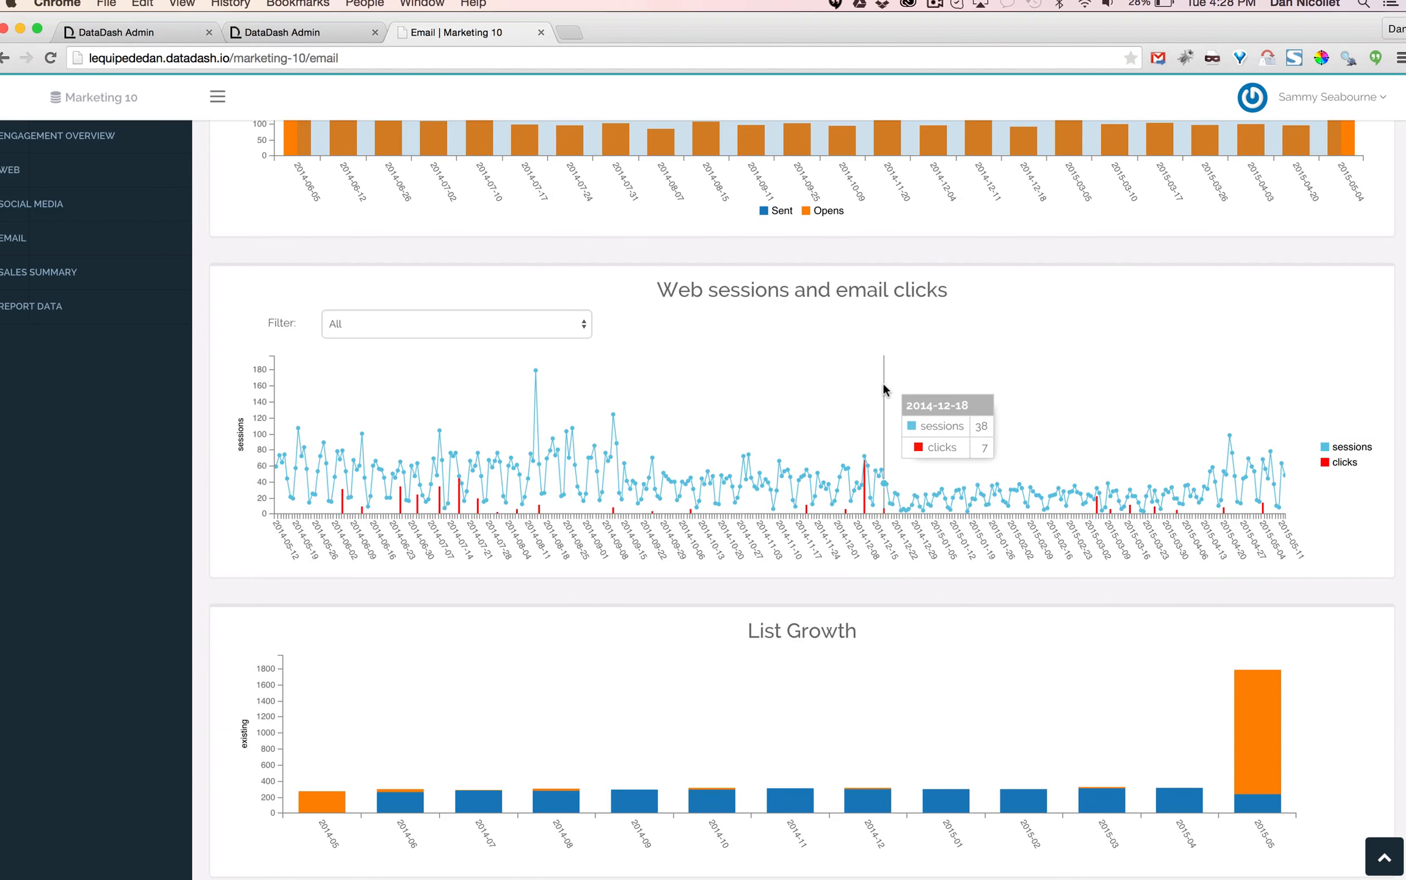
scroll(883, 389, "up", 10)
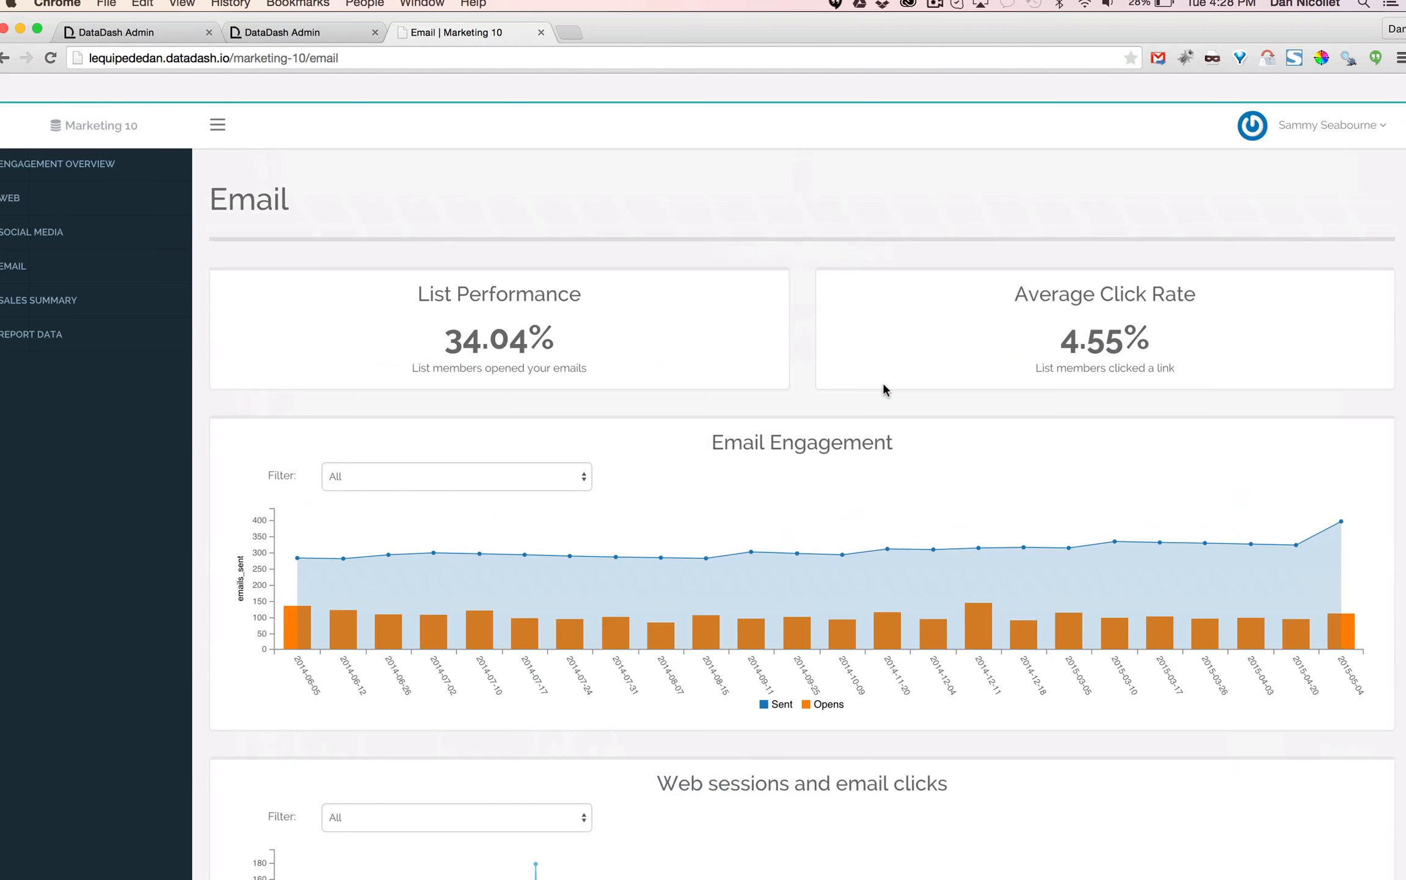